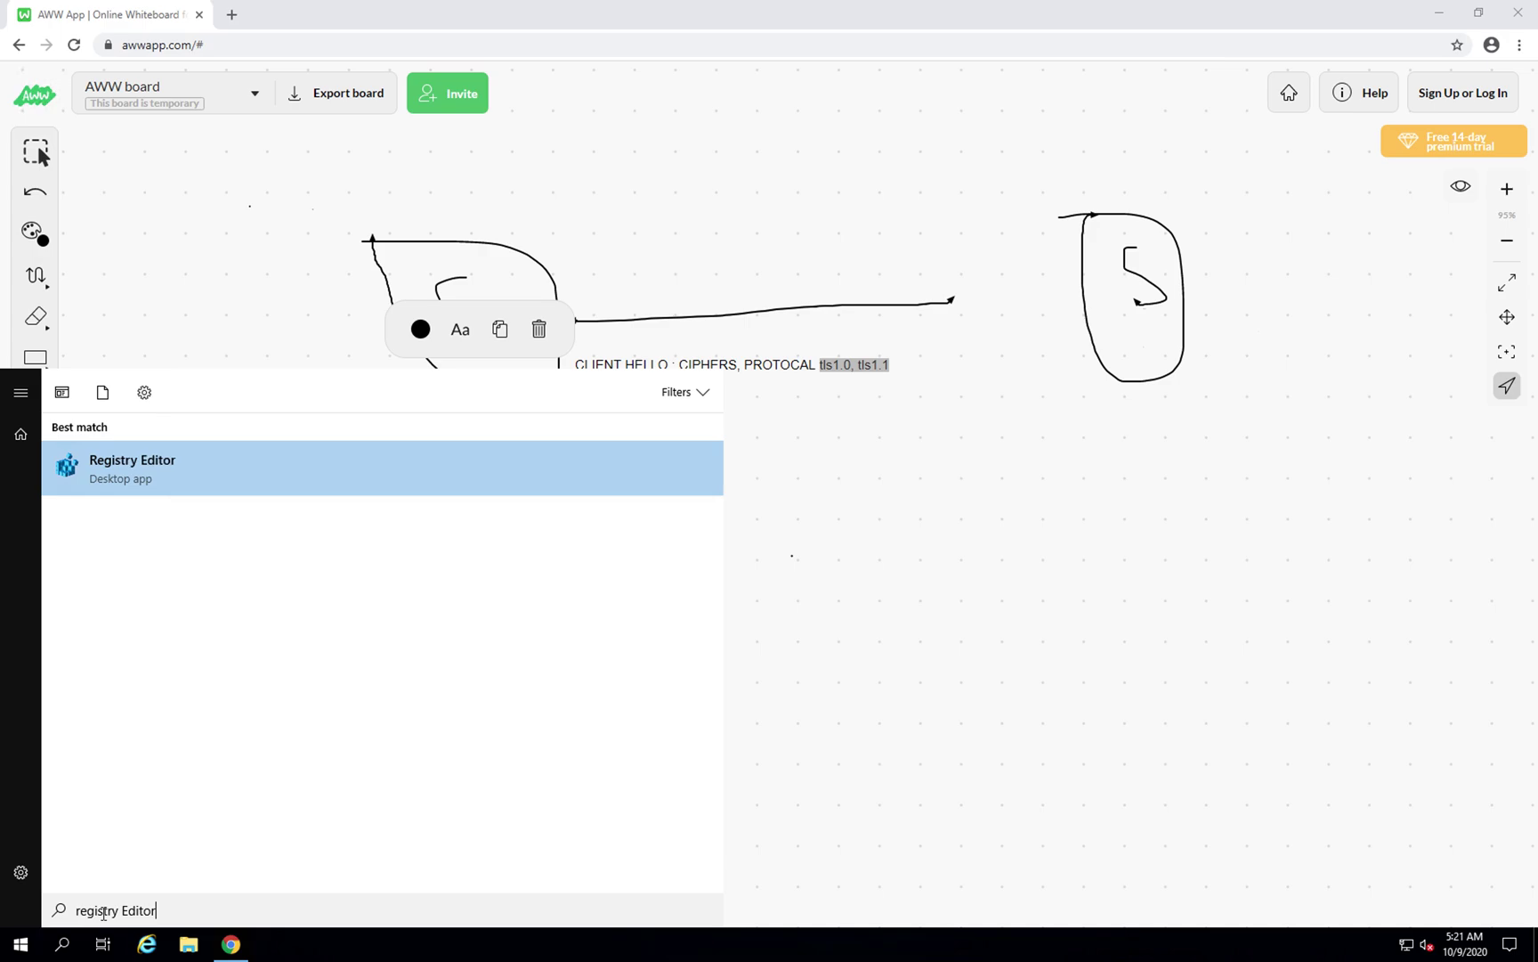
Search Windows for regedit and open the Registry Editor
text(edi)
key(BackSpace)
key(ctrl+a)
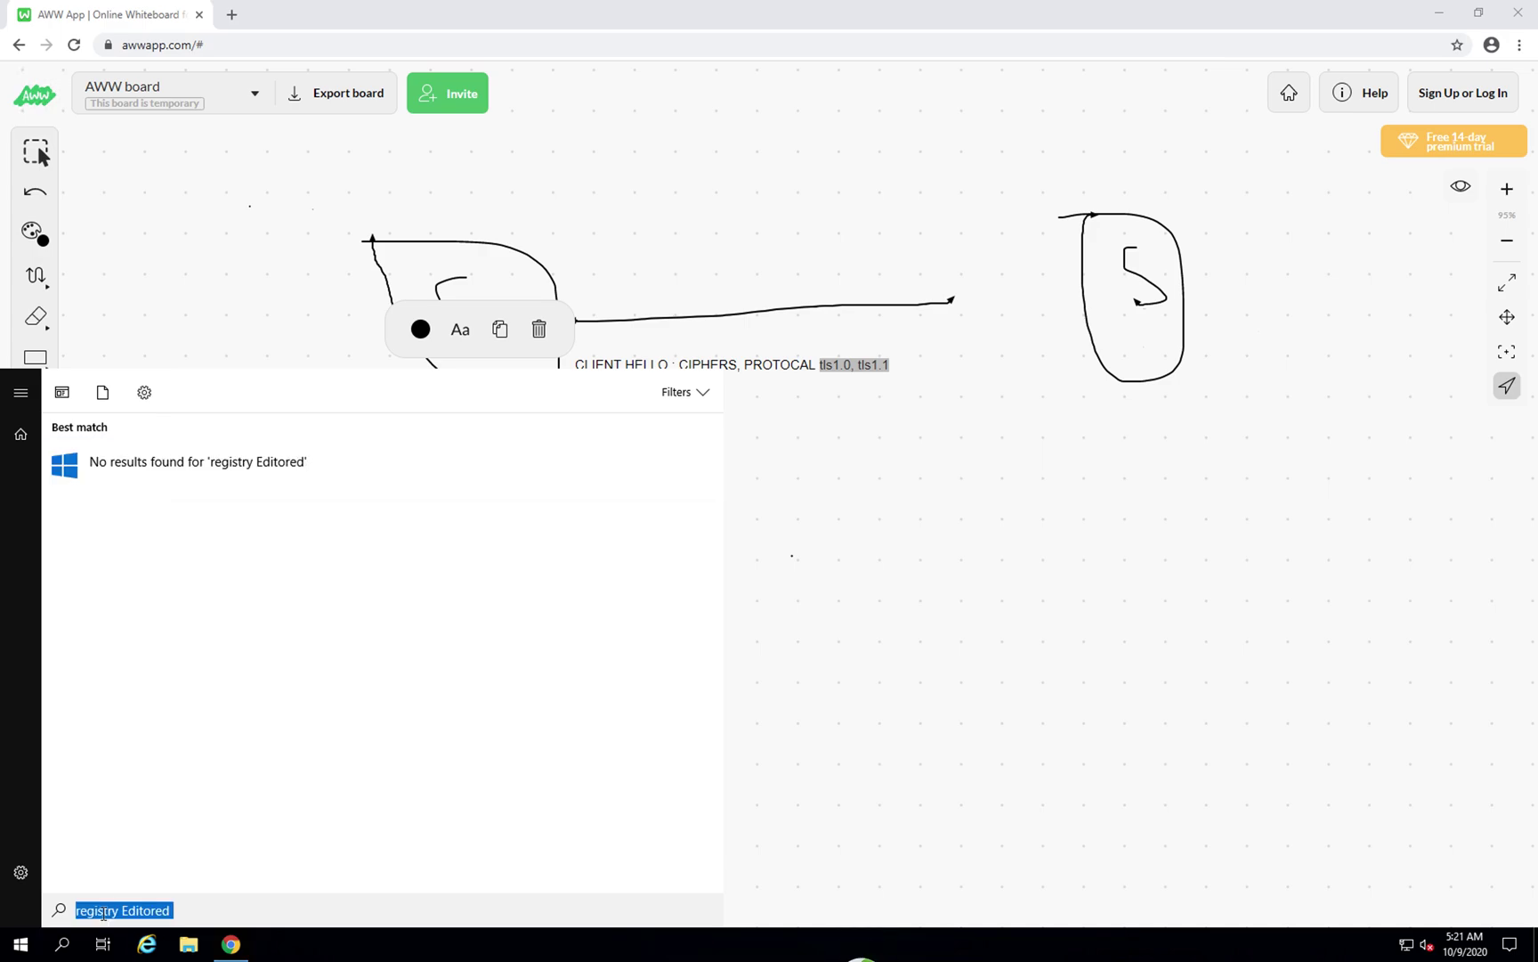
text(regedit)
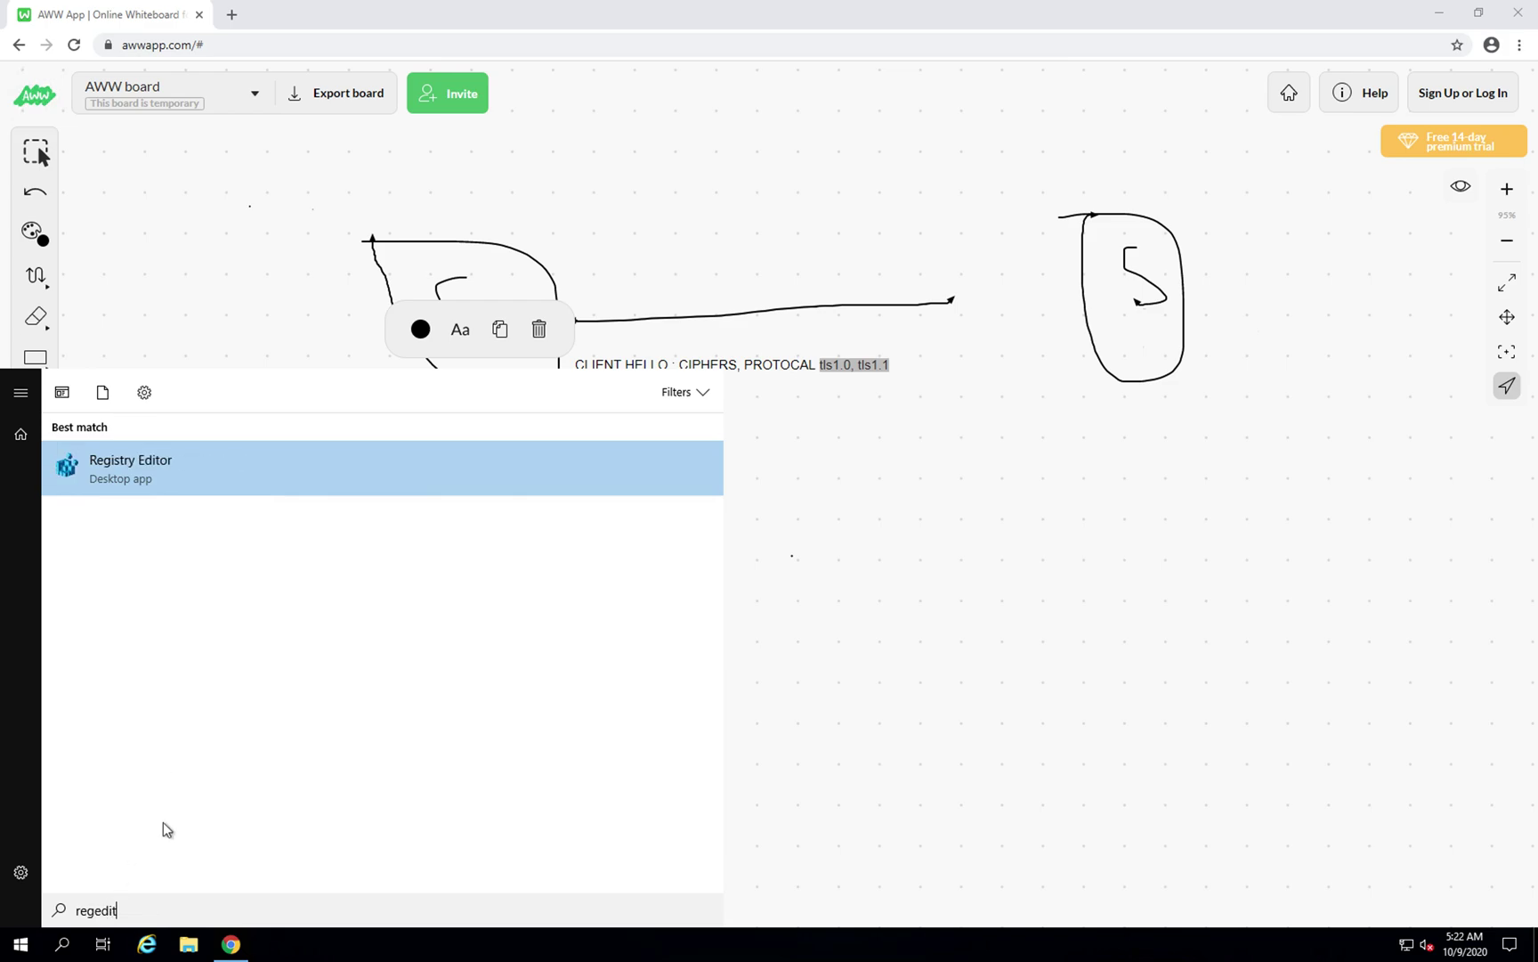
double_click(95, 910)
click(128, 473)
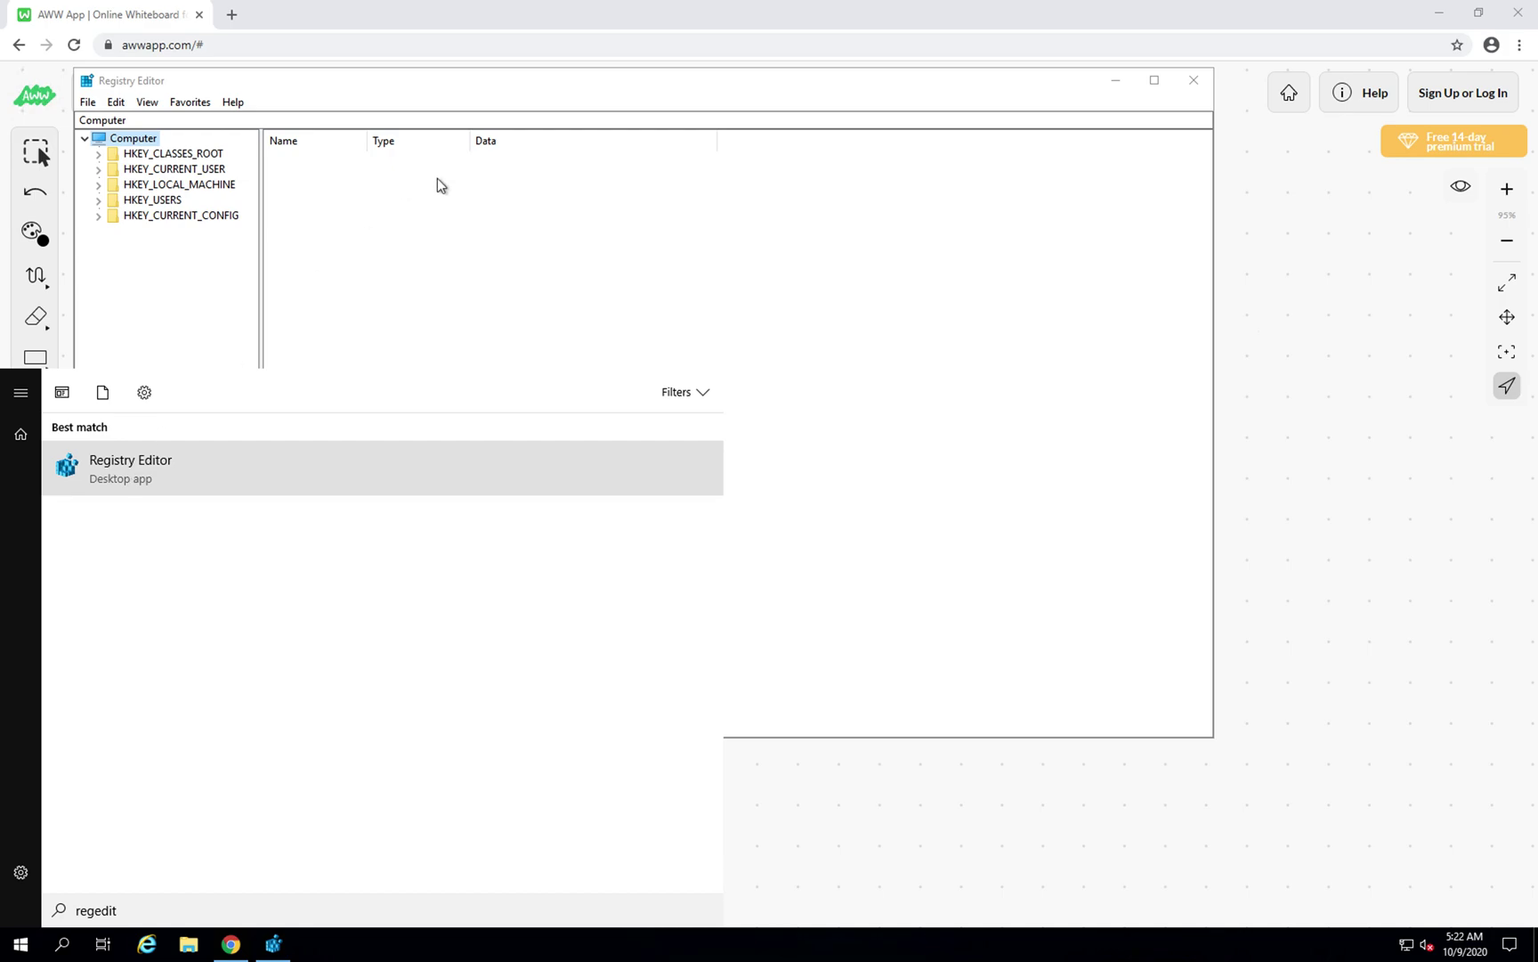
click(472, 96)
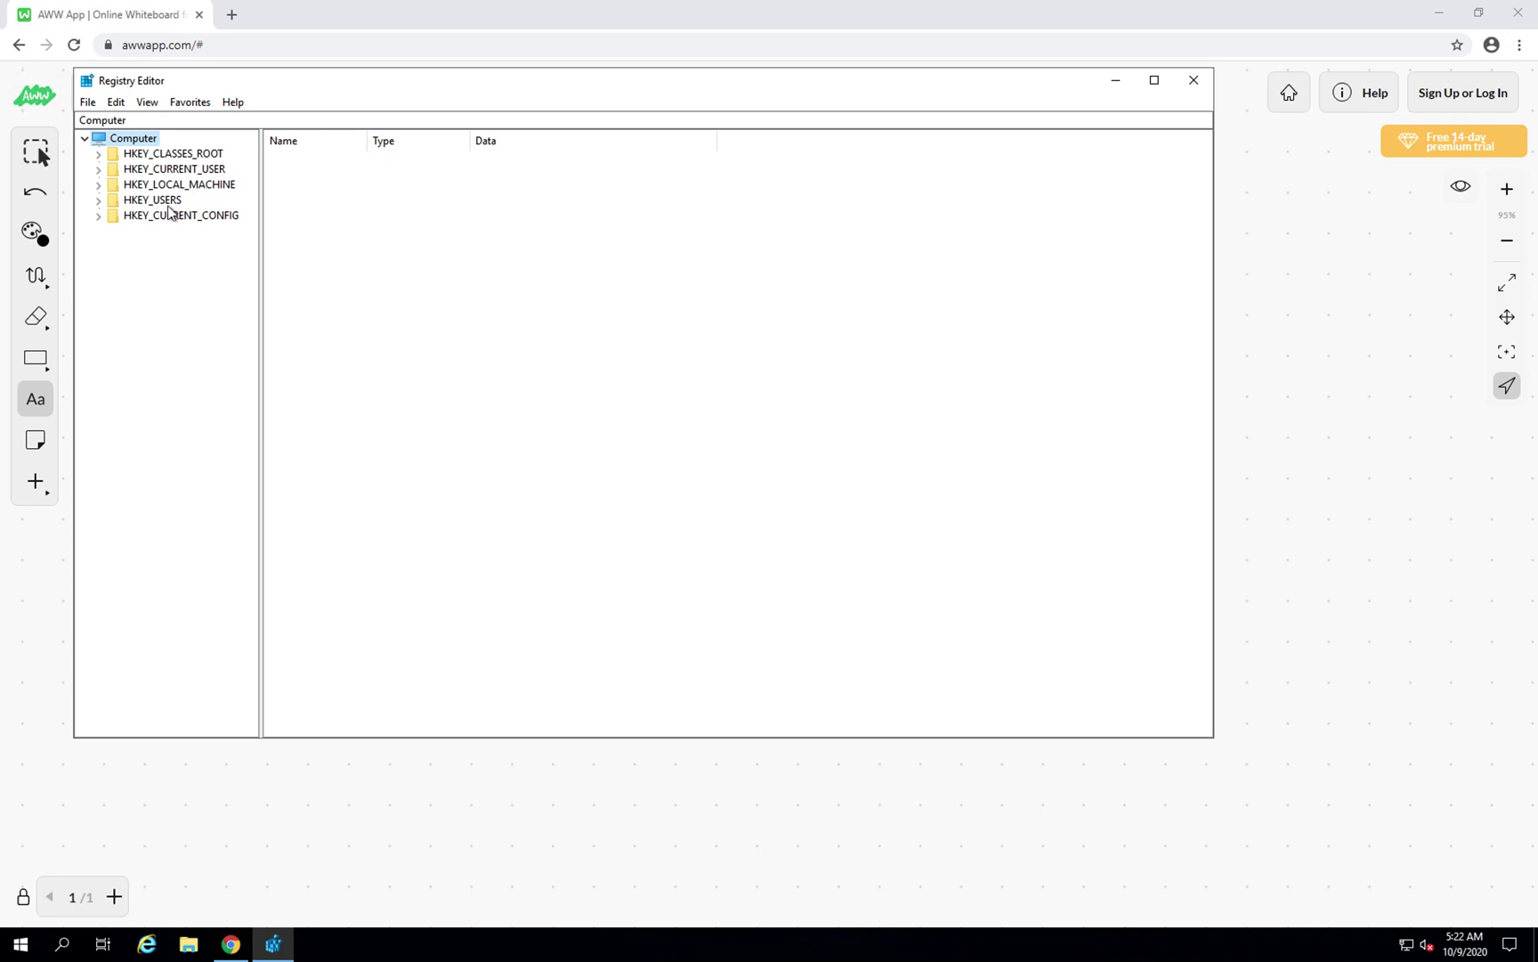
Expand HKEY_LOCAL_MACHINE\SYSTEM\CurrentControlSet\Control and widen the key tree so the full key names fit
click(99, 186)
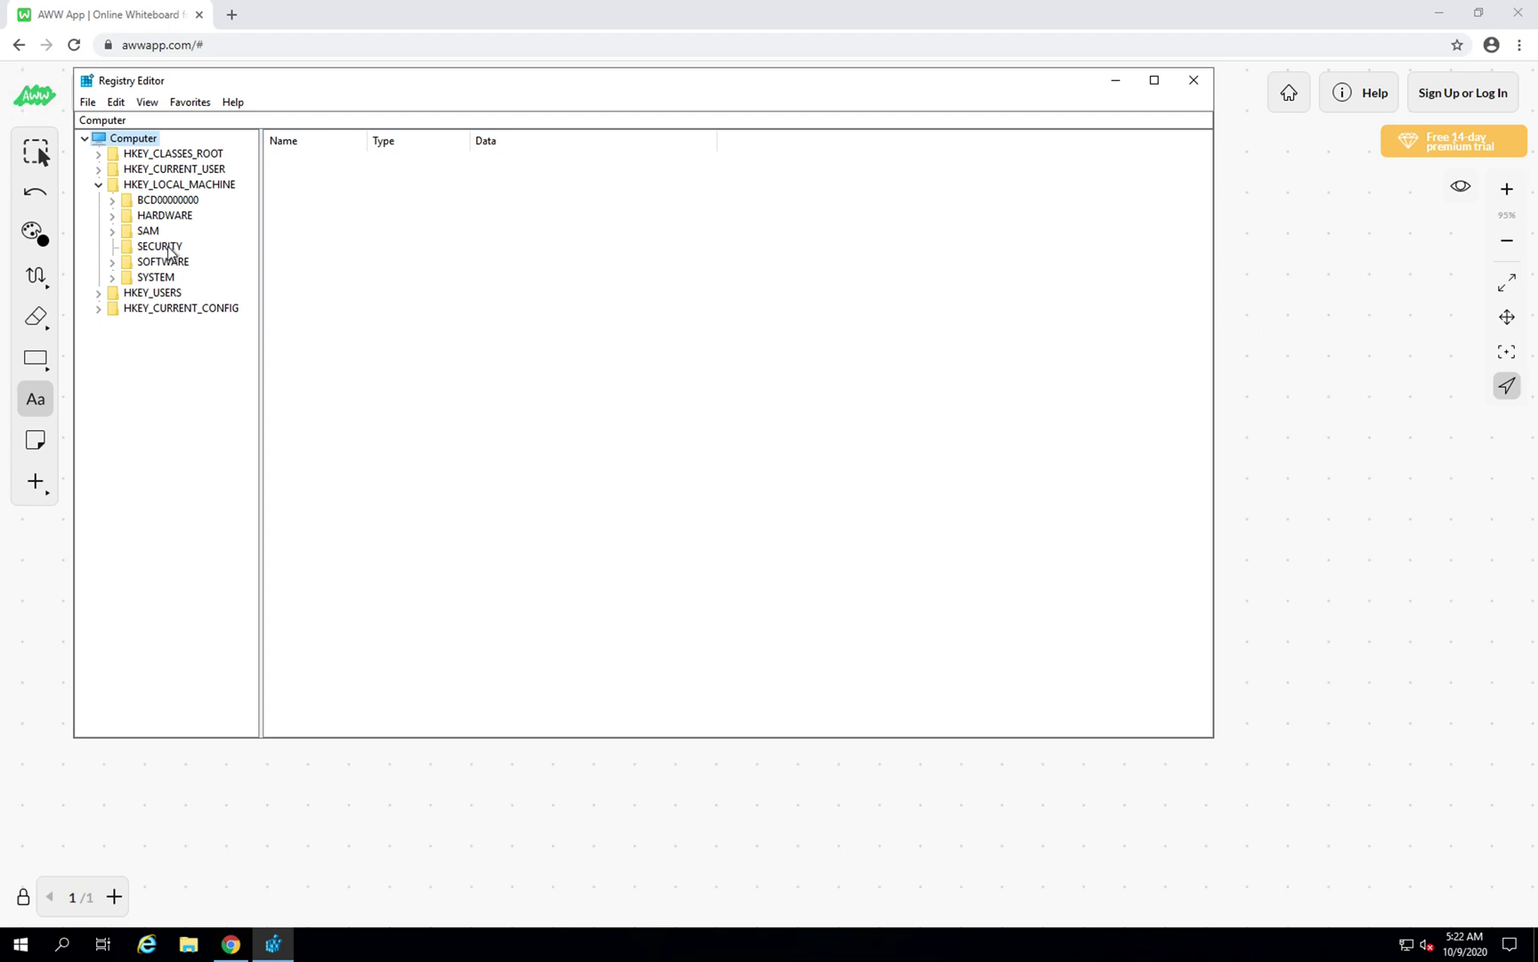
click(112, 278)
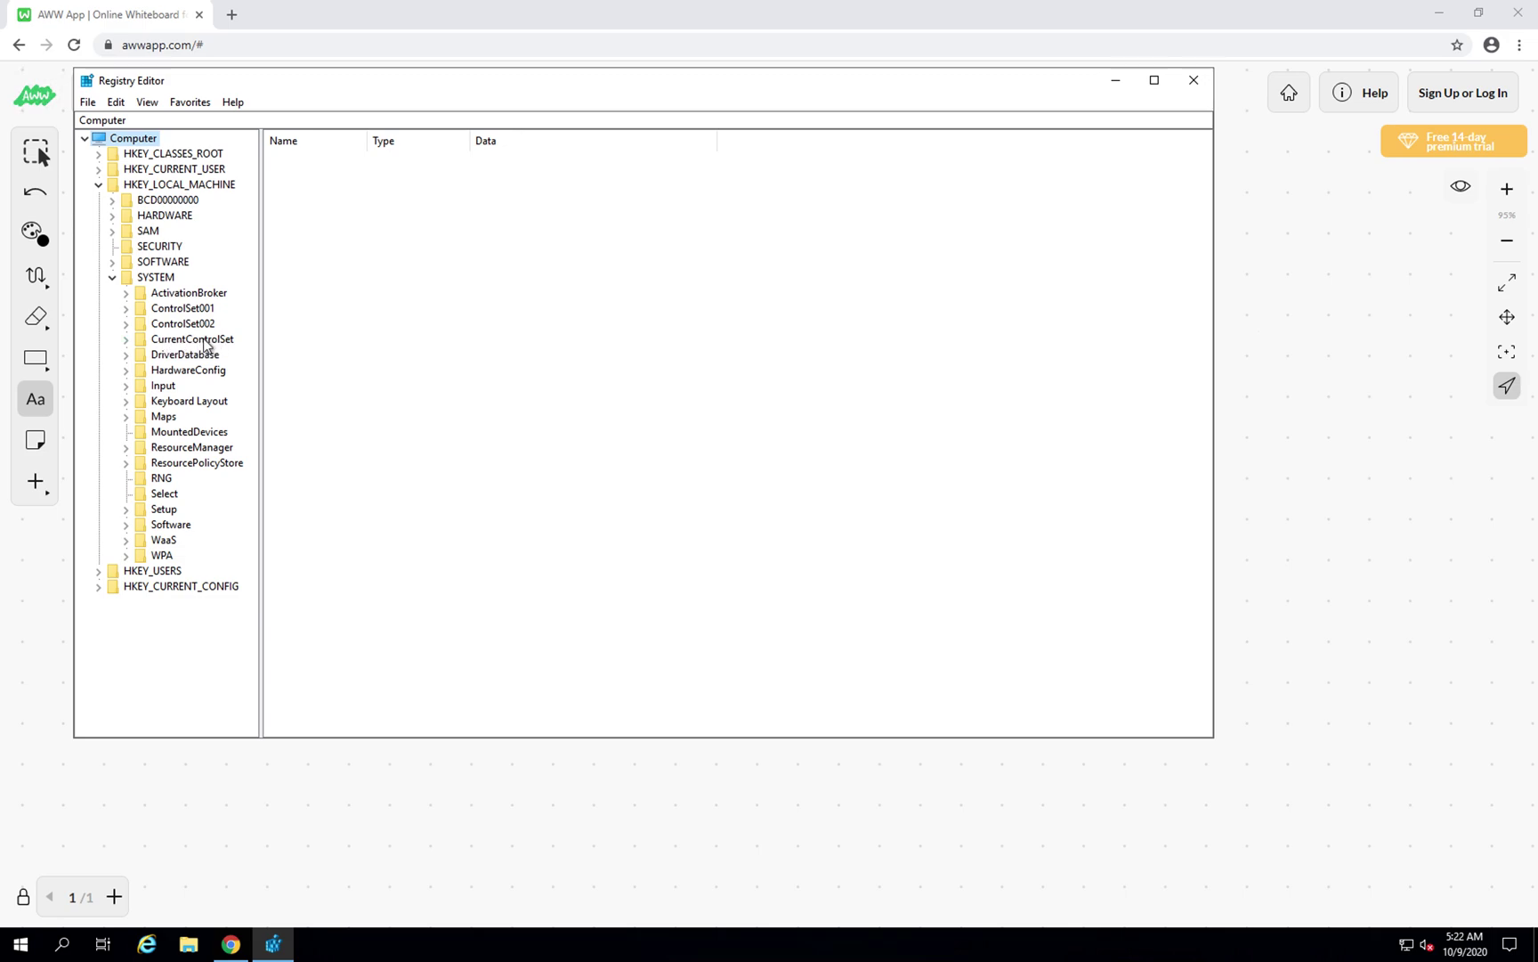
click(126, 341)
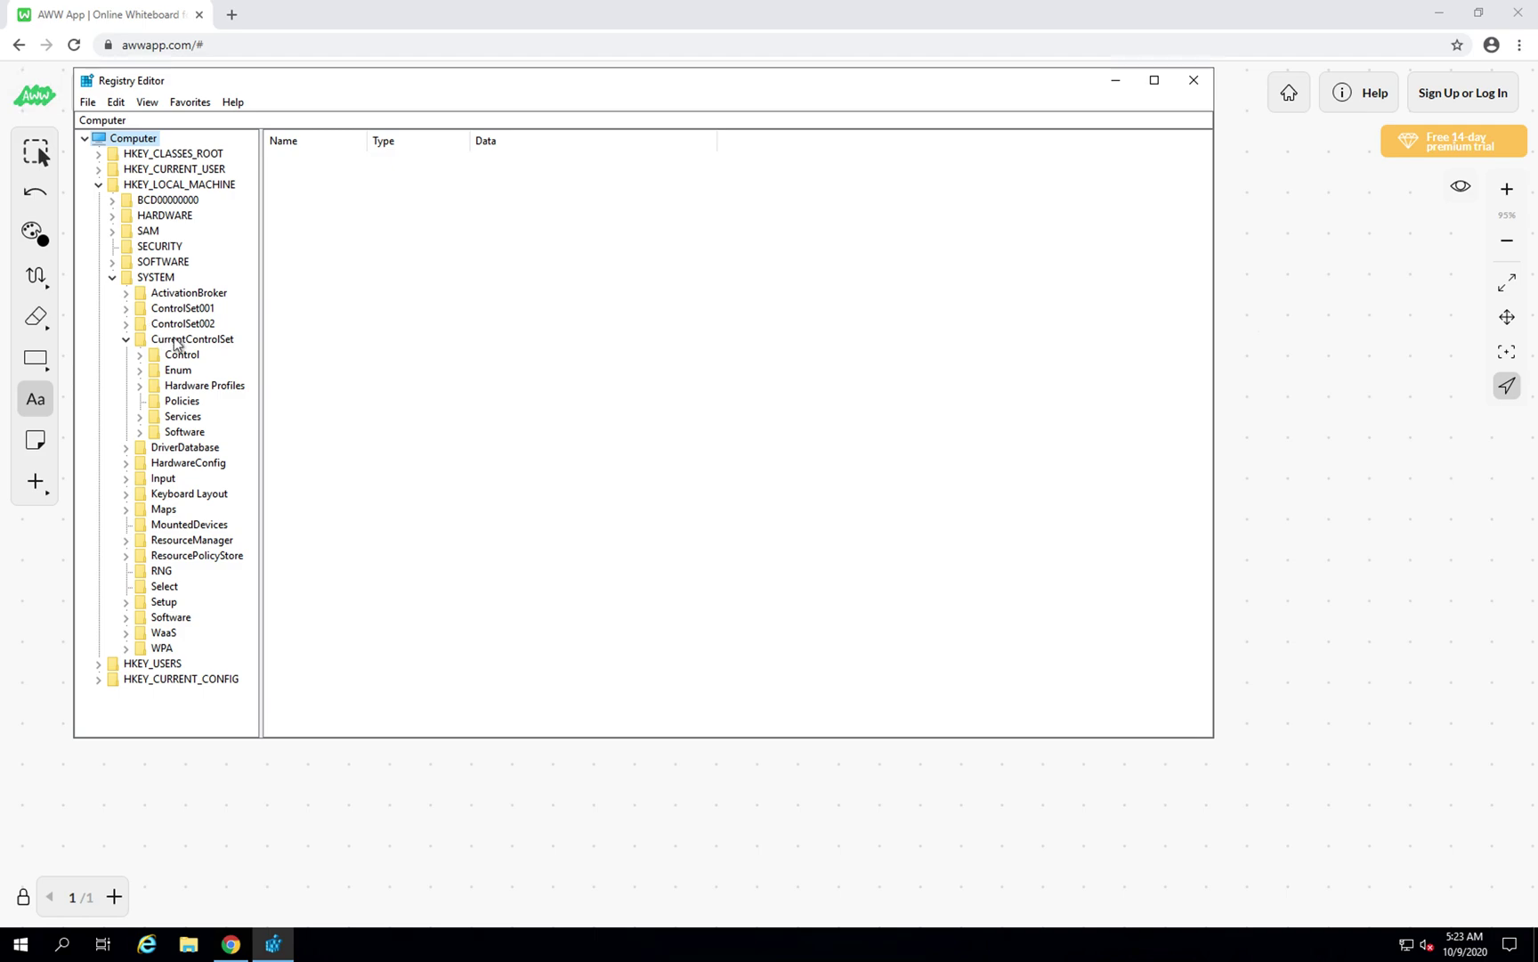
click(139, 356)
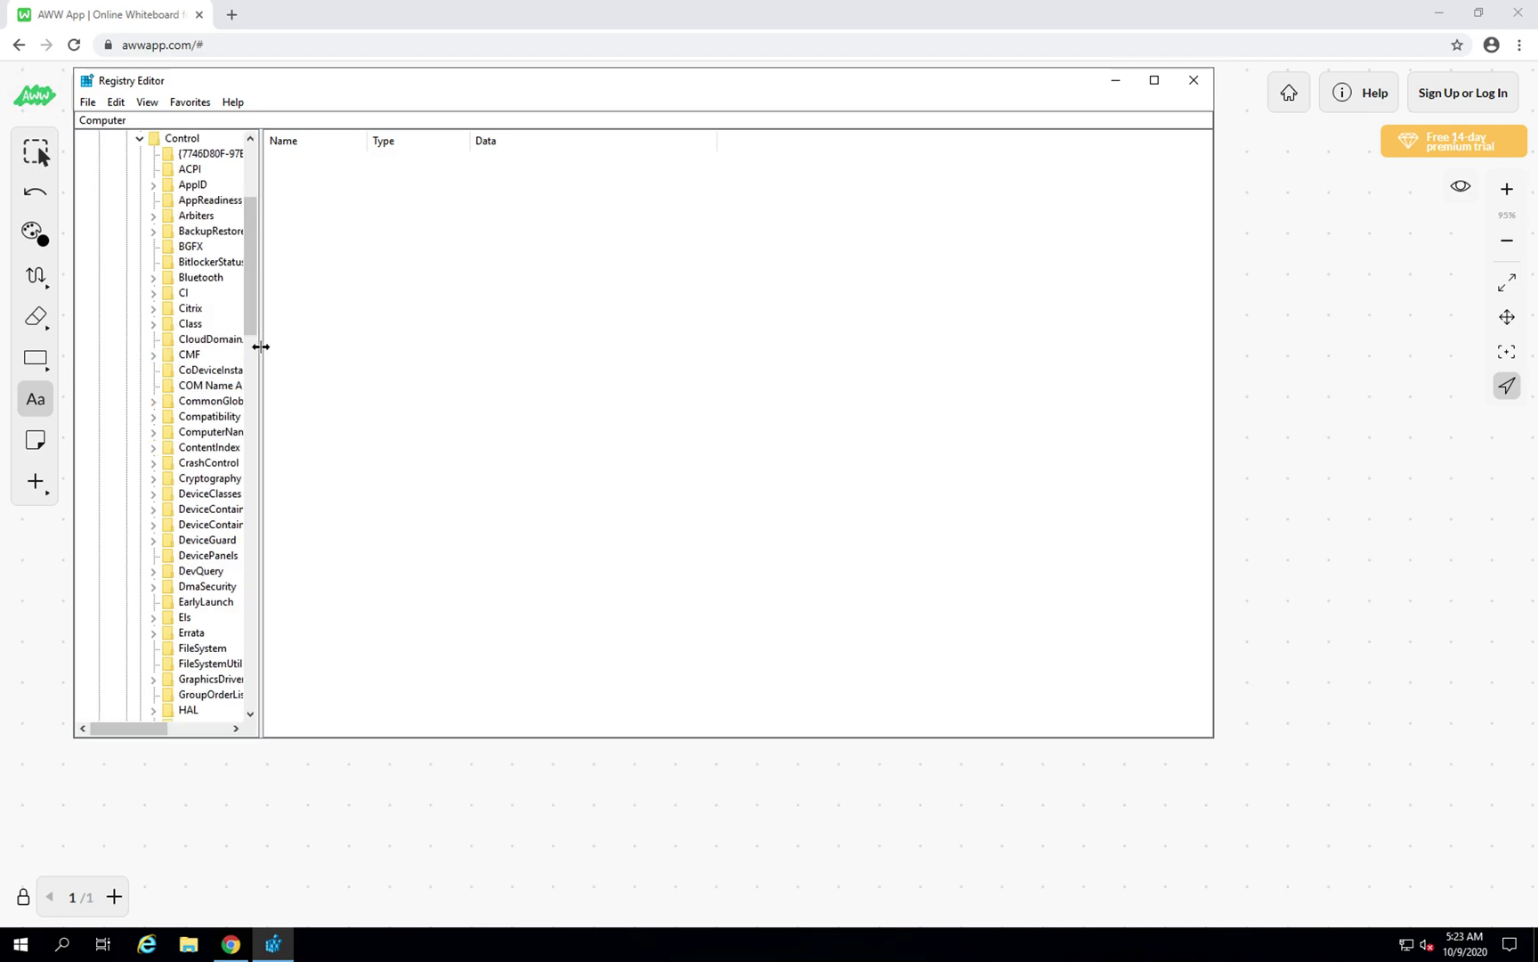
drag(259, 347, 389, 356)
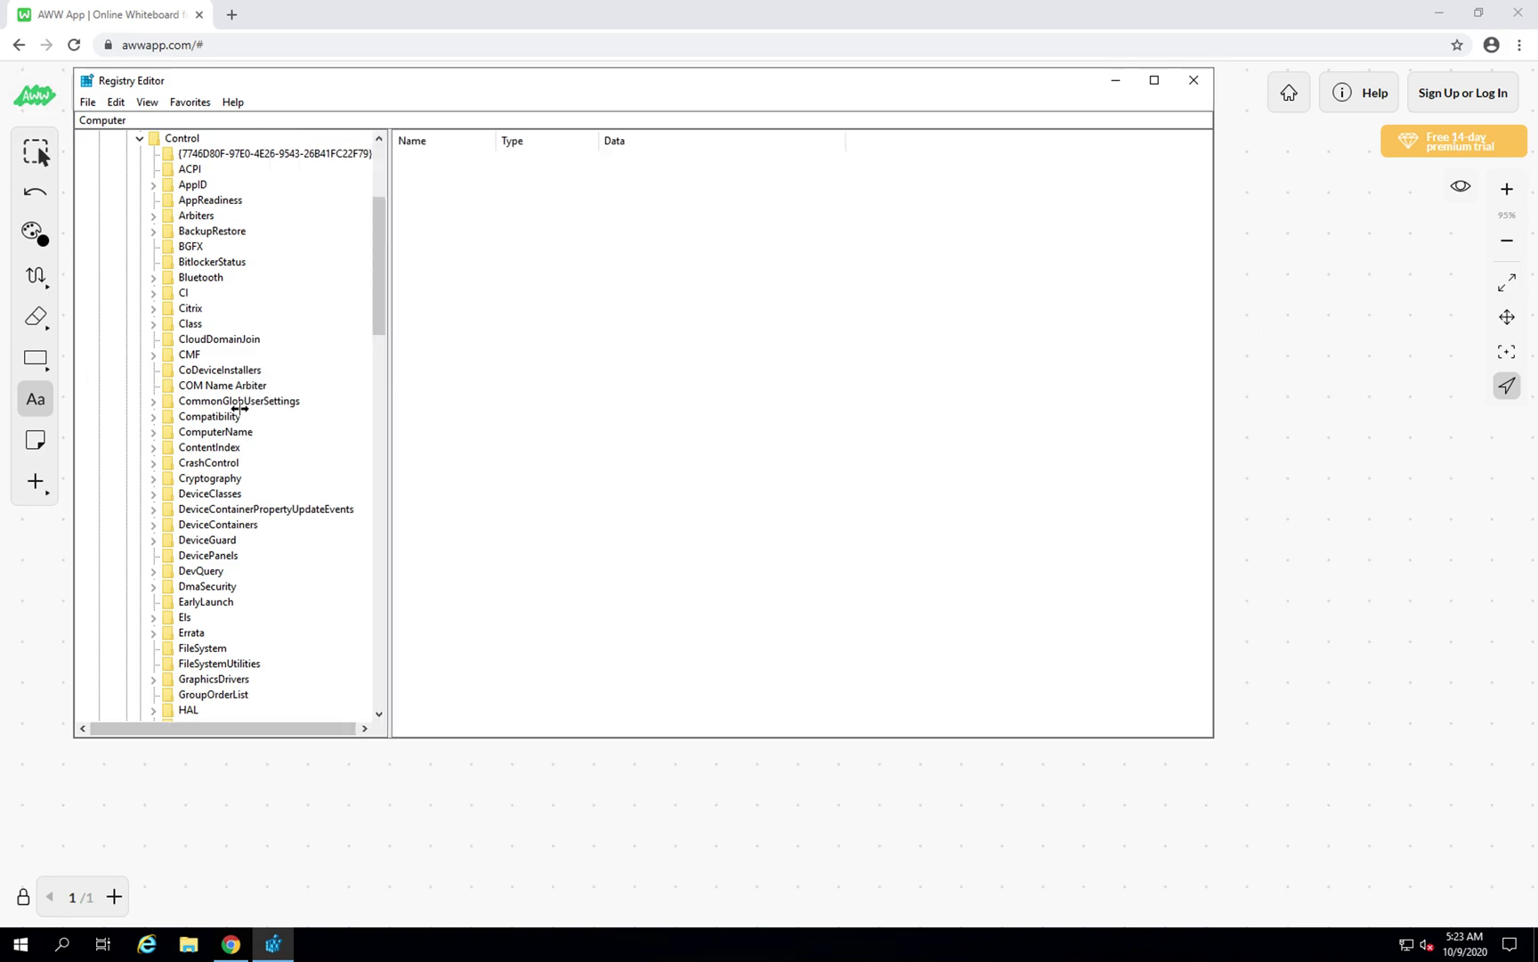
Find and select the SecurityProviders key under Control
click(212, 448)
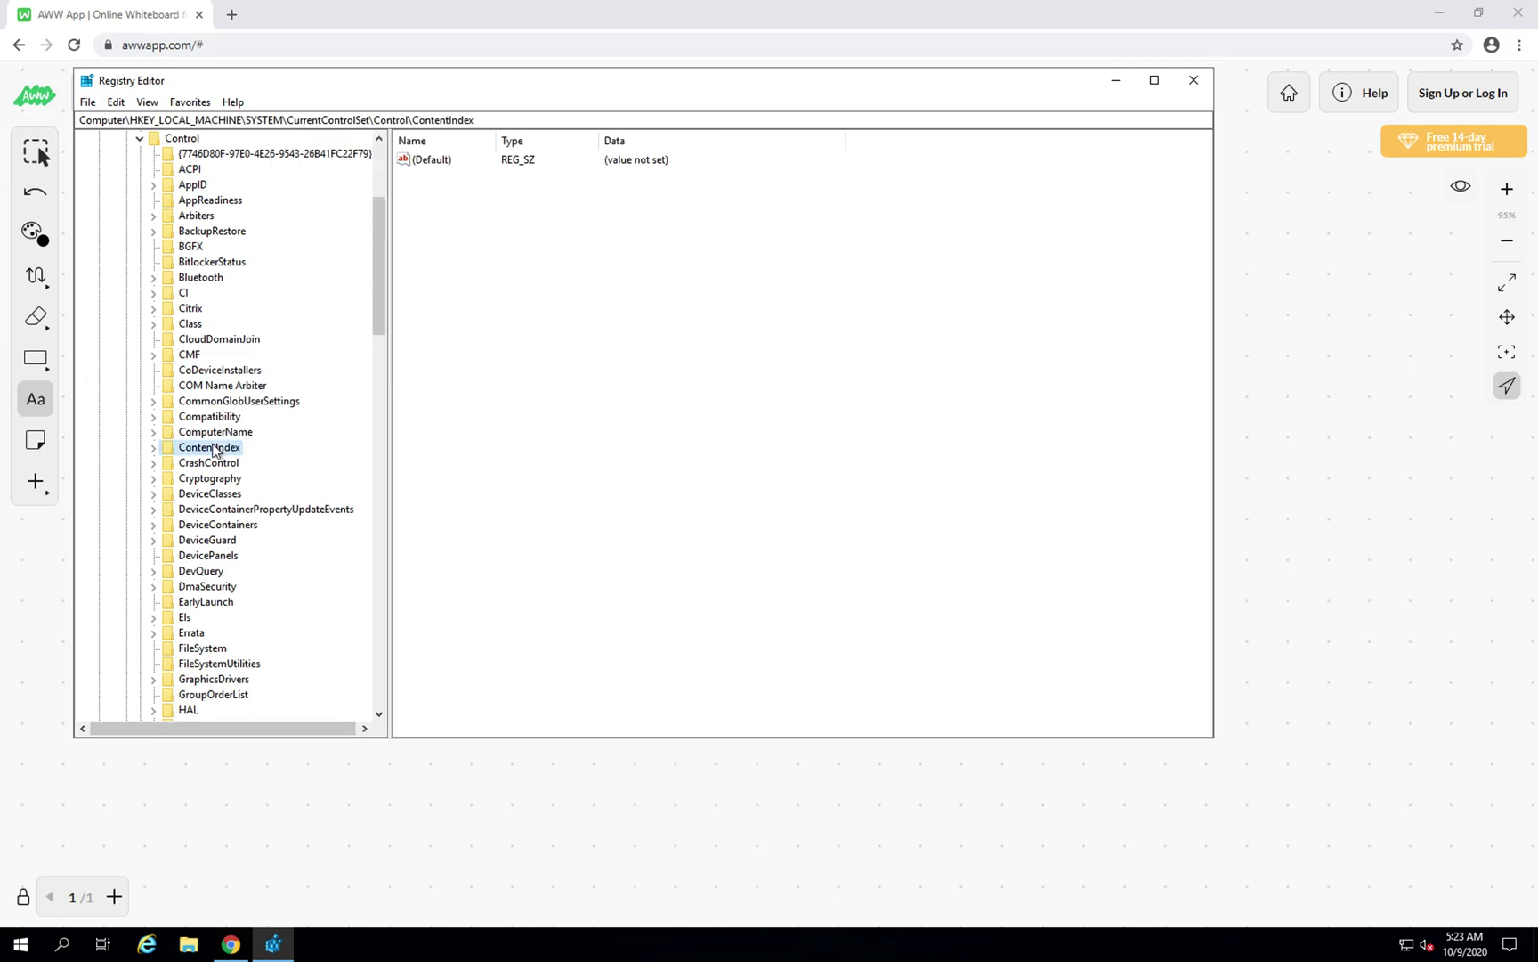
key(s)
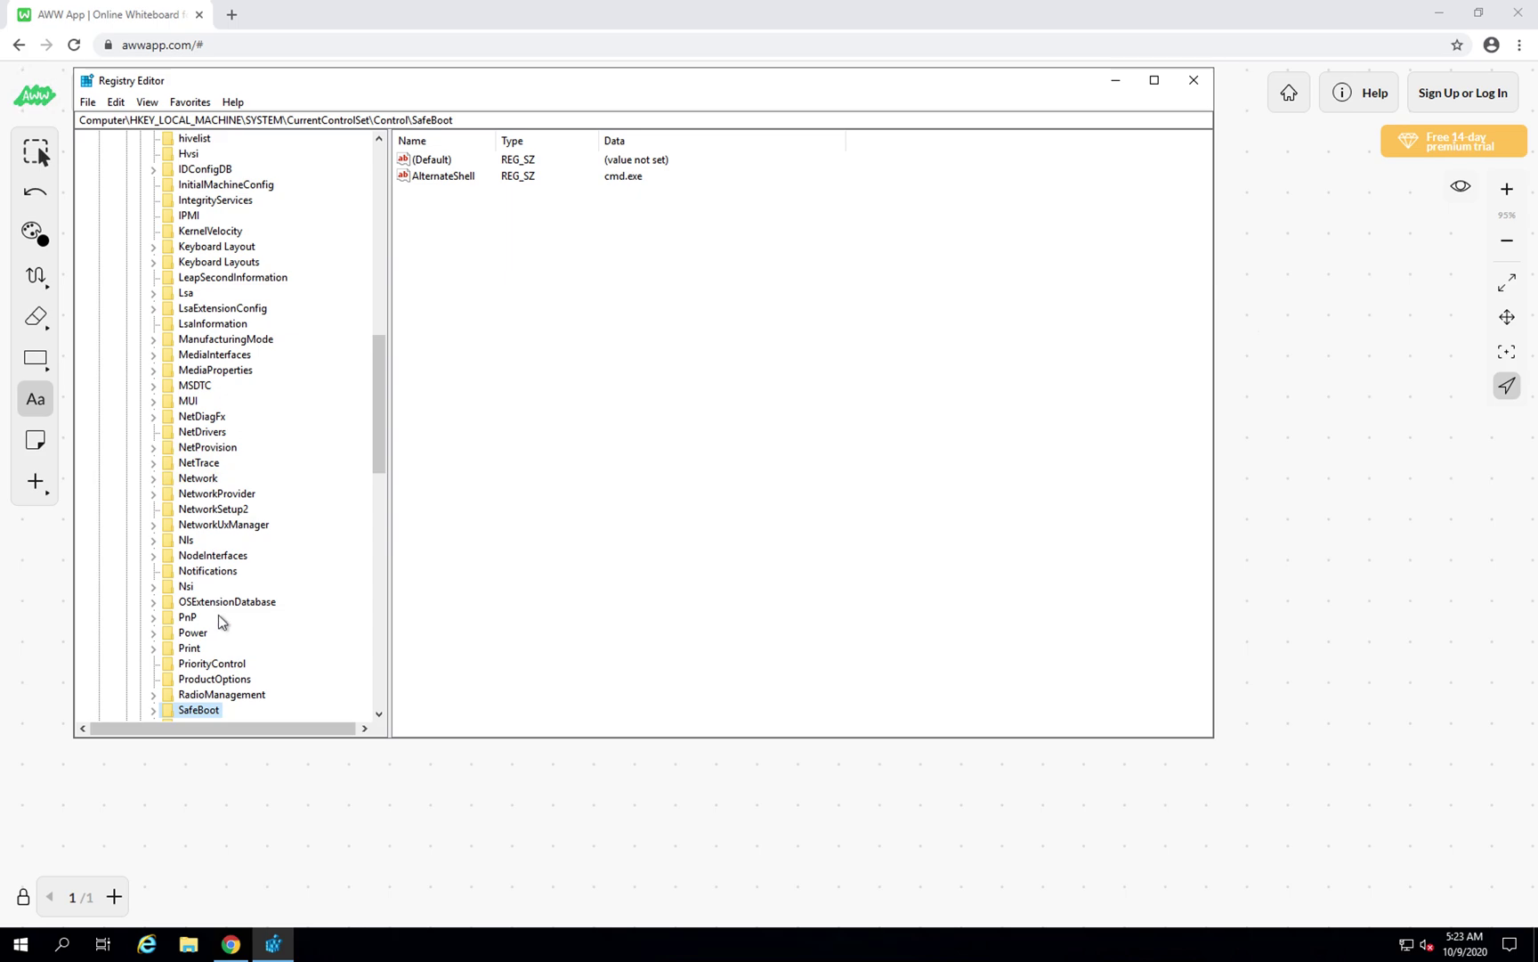
click(380, 712)
double_click(380, 712)
double_click(380, 712)
double_click(380, 712)
double_click(380, 712)
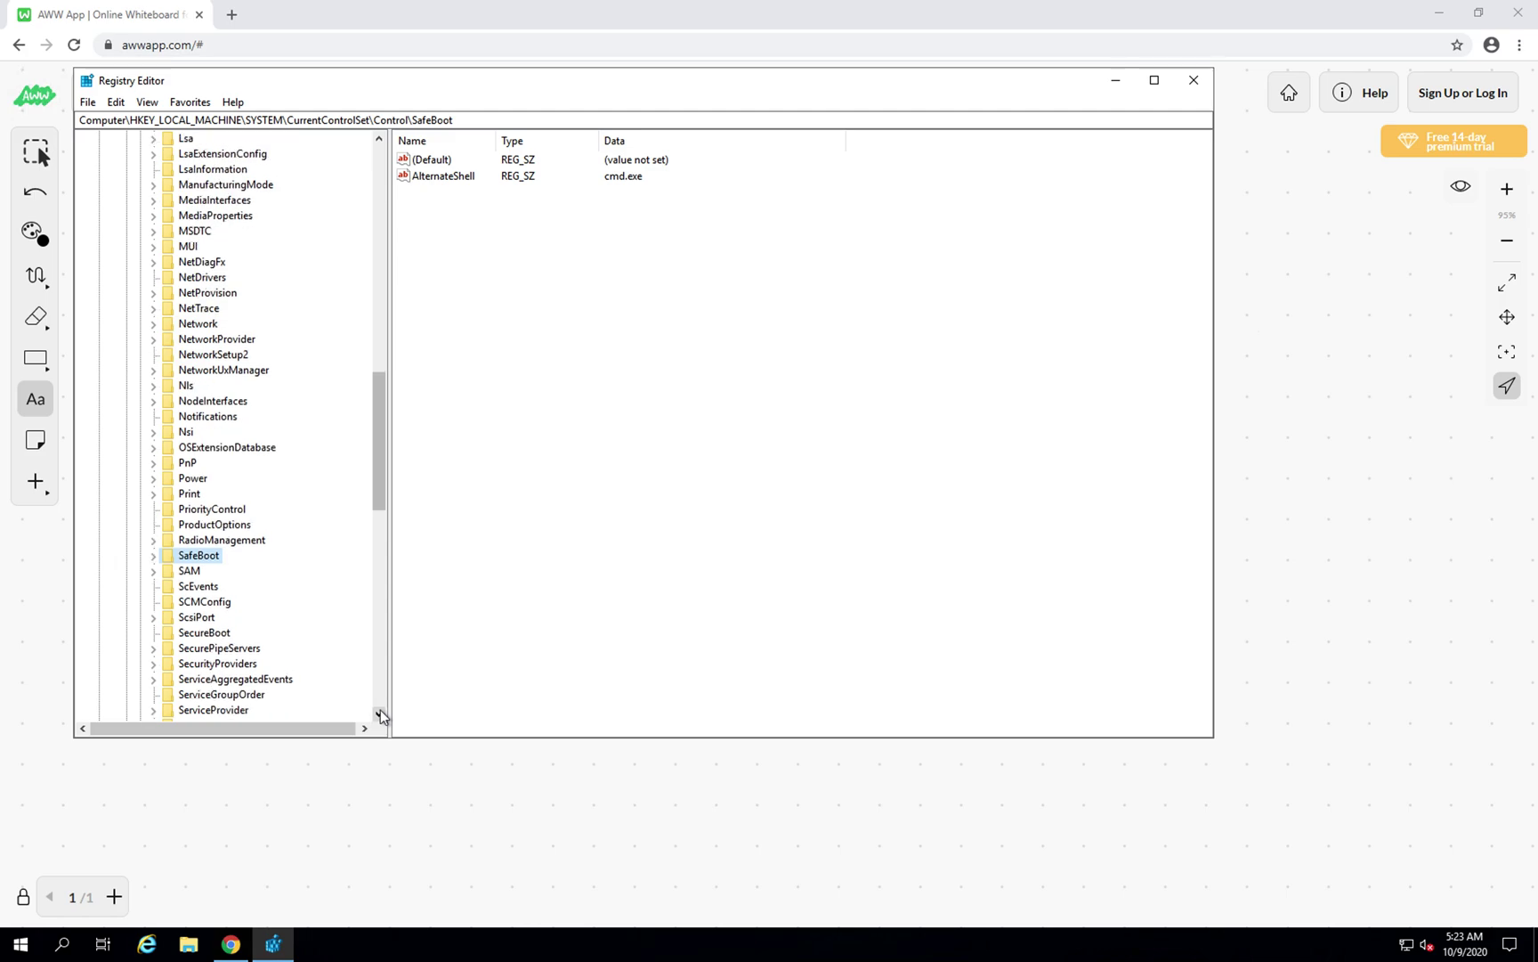
click(222, 666)
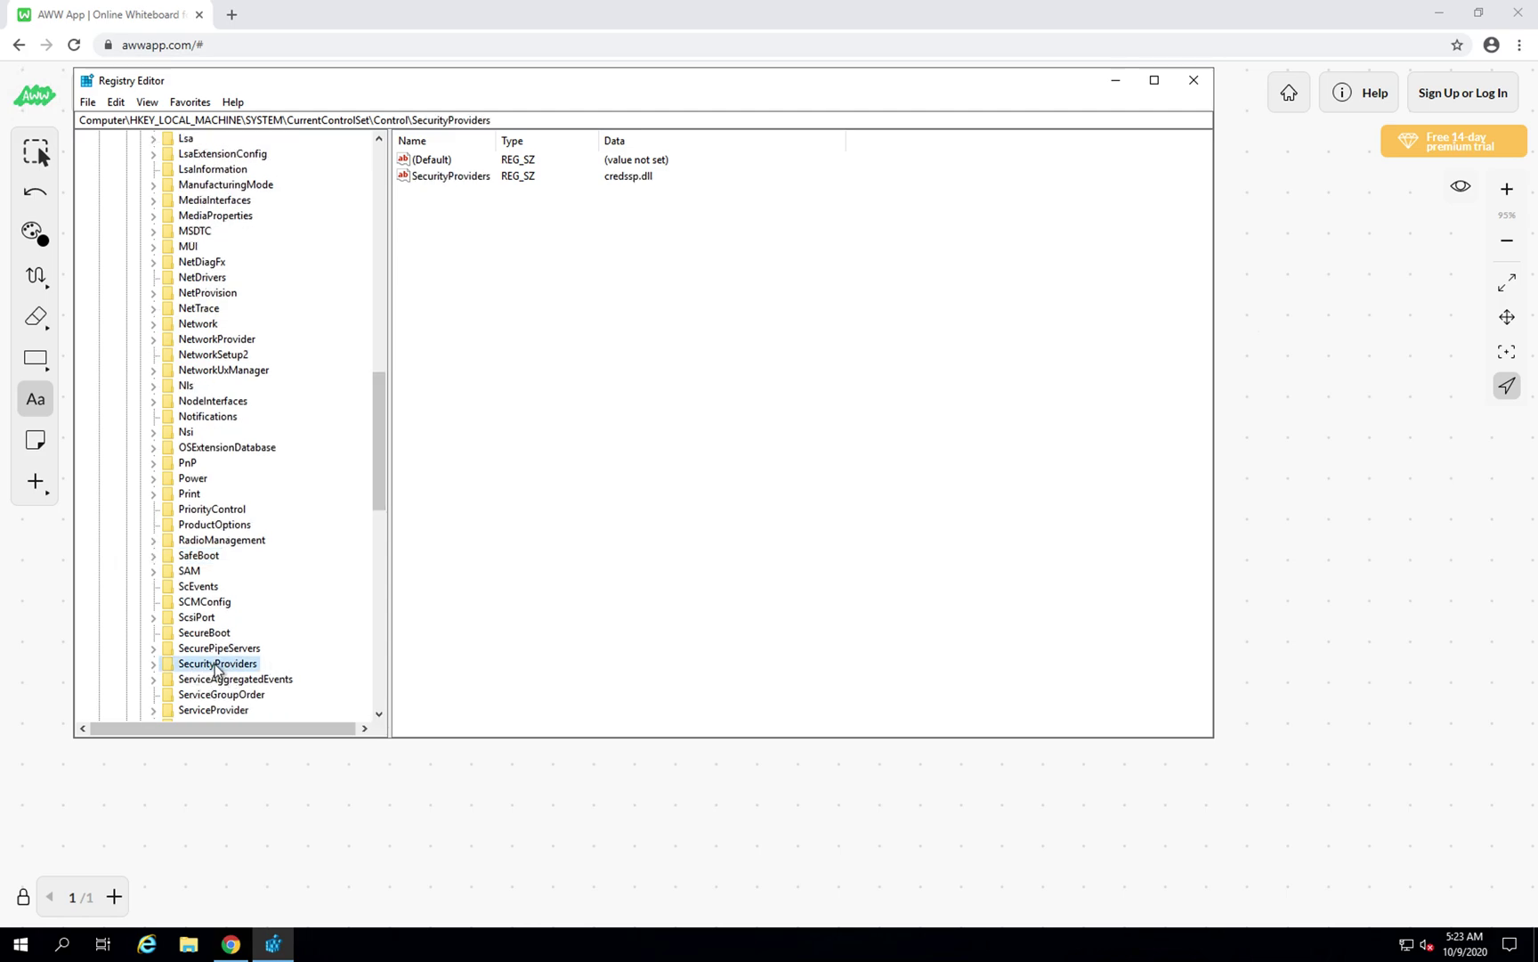
Expand SecurityProviders and its SCHANNEL key, and select the Protocols key inside SCHANNEL
click(154, 664)
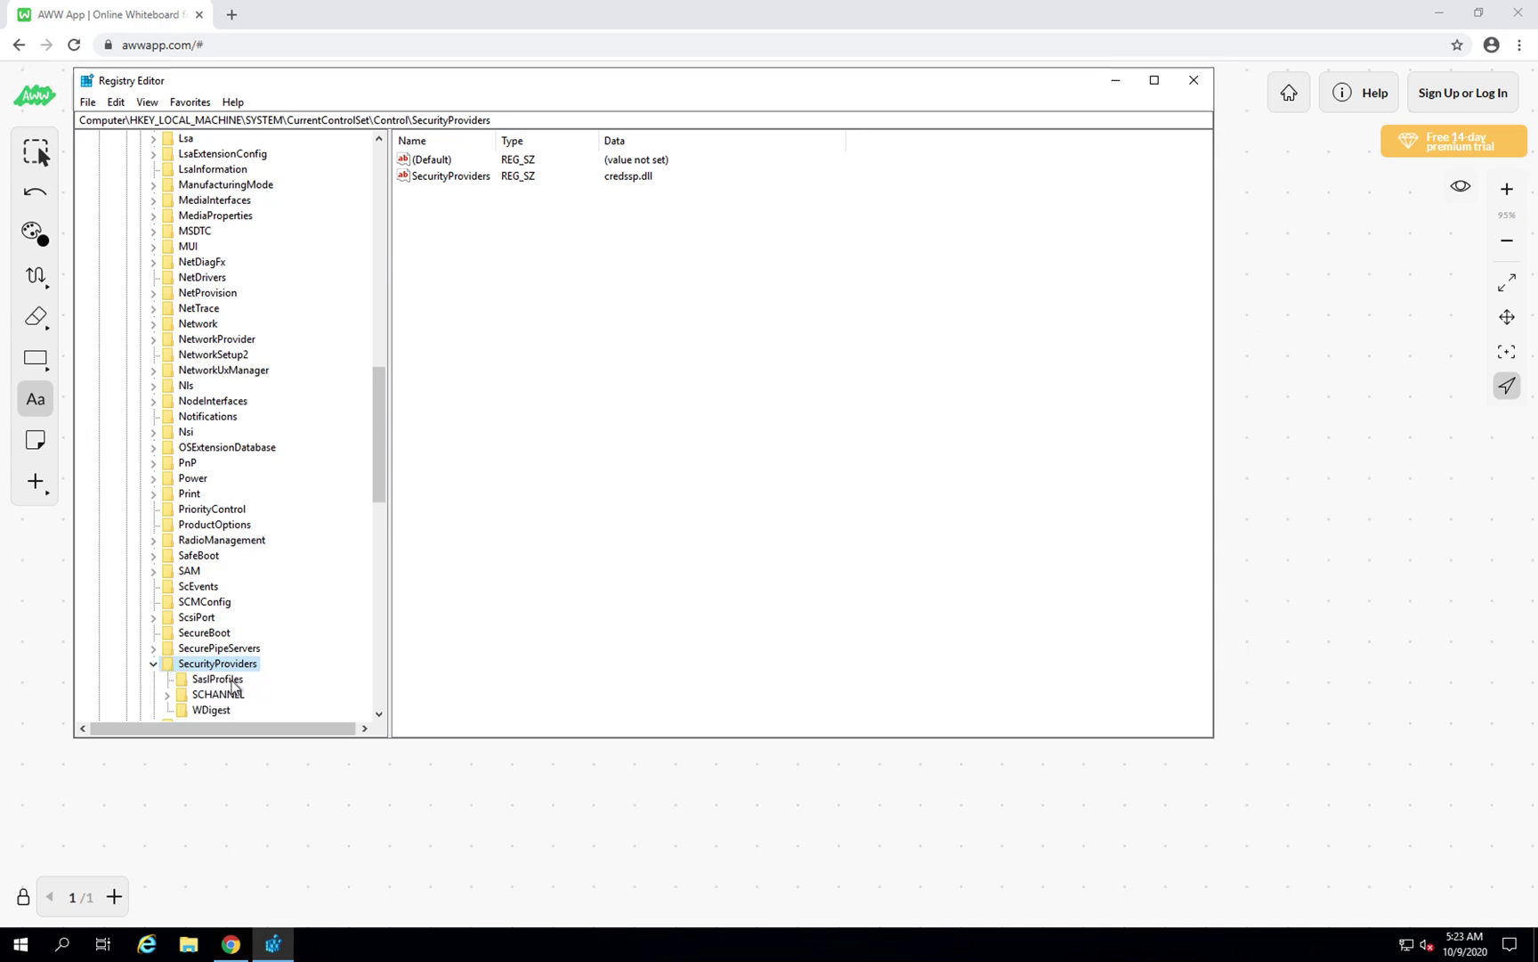
click(168, 695)
click(217, 633)
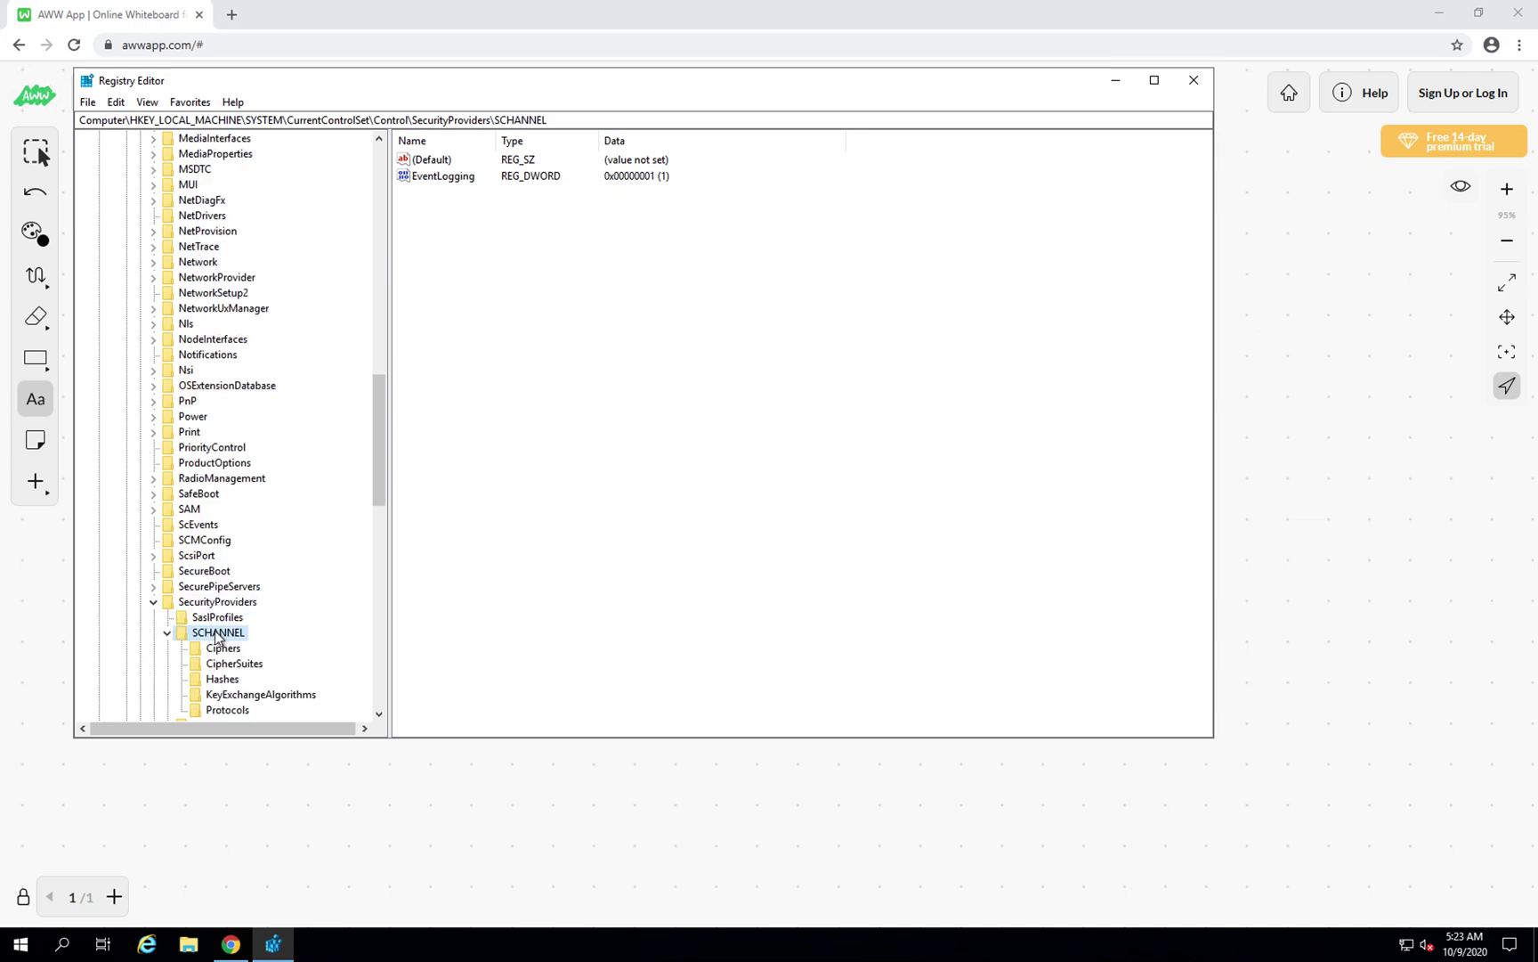
drag(381, 464, 376, 527)
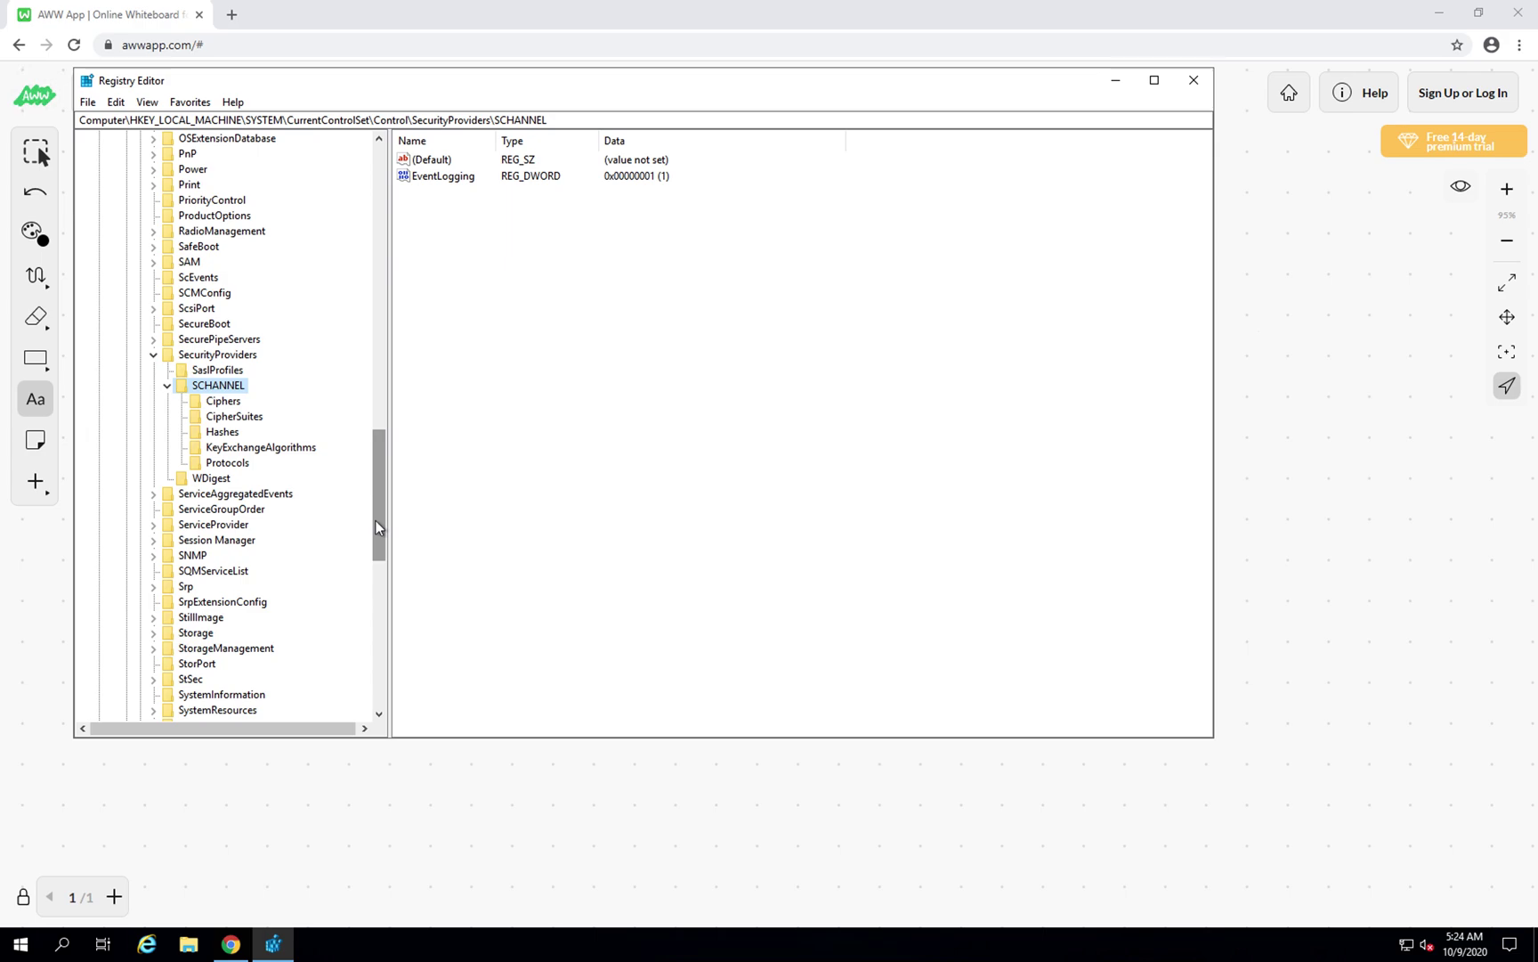
click(313, 454)
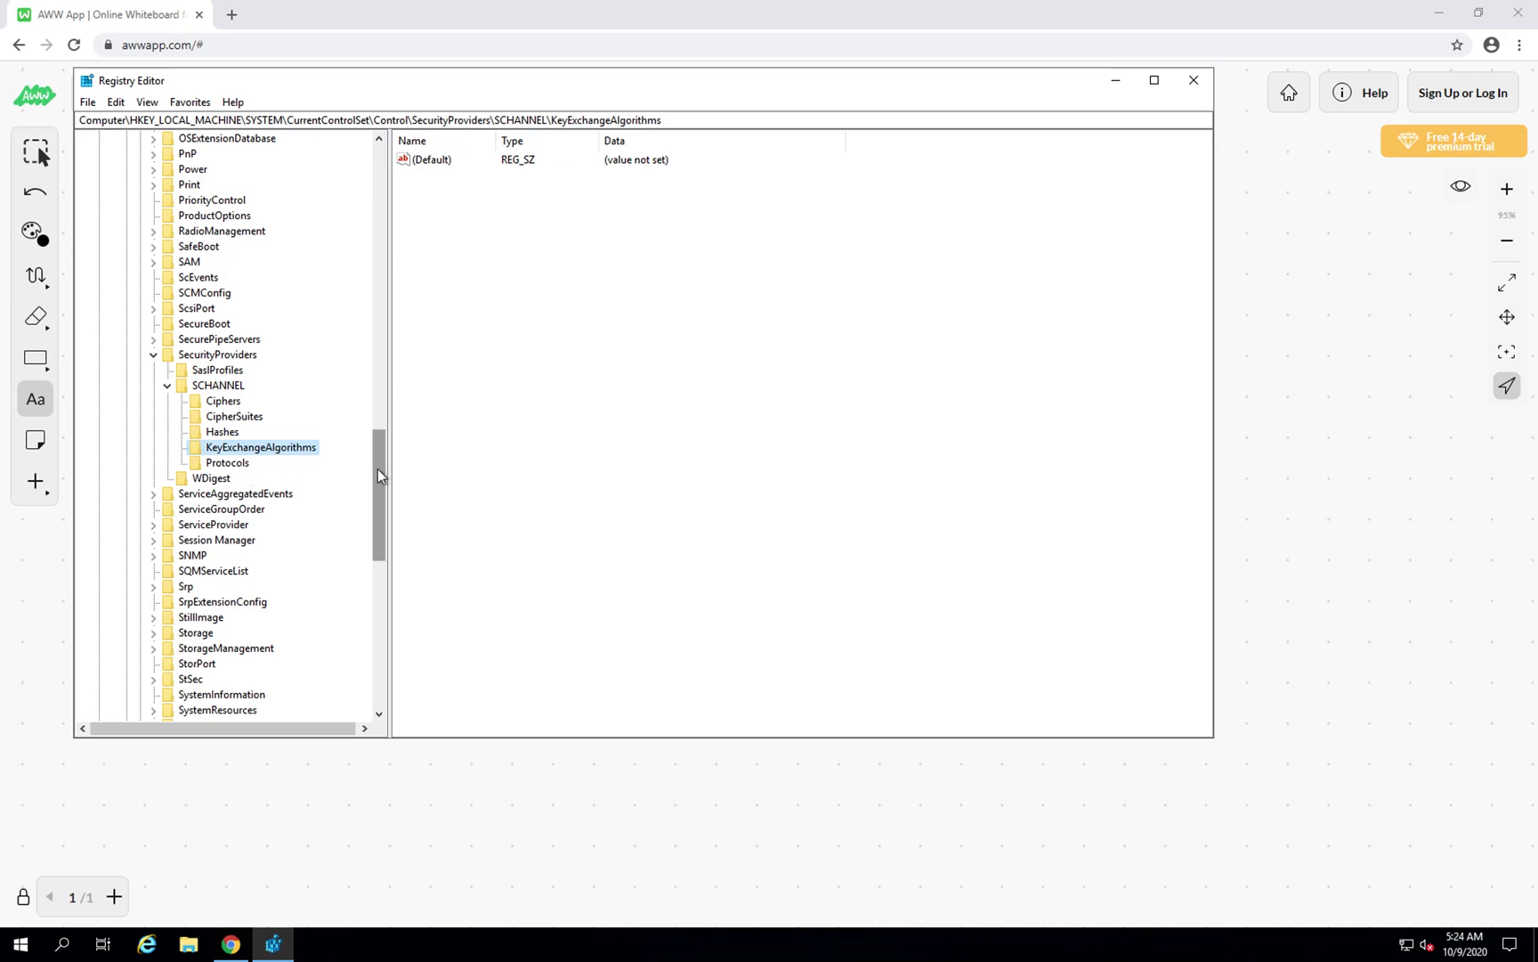
drag(378, 471, 377, 502)
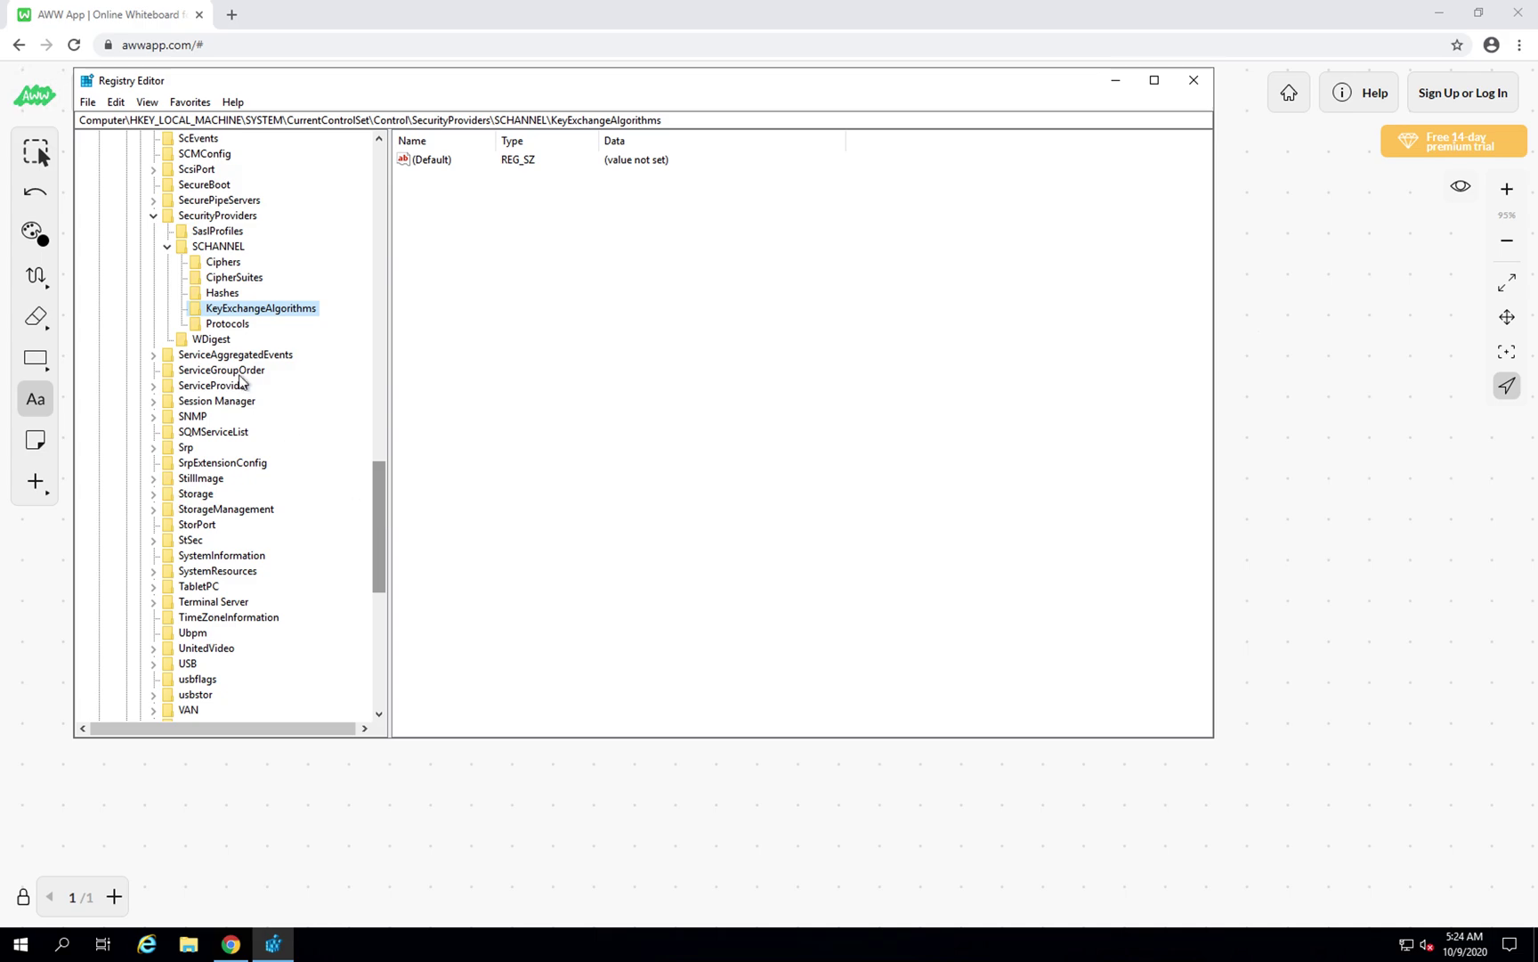
click(228, 326)
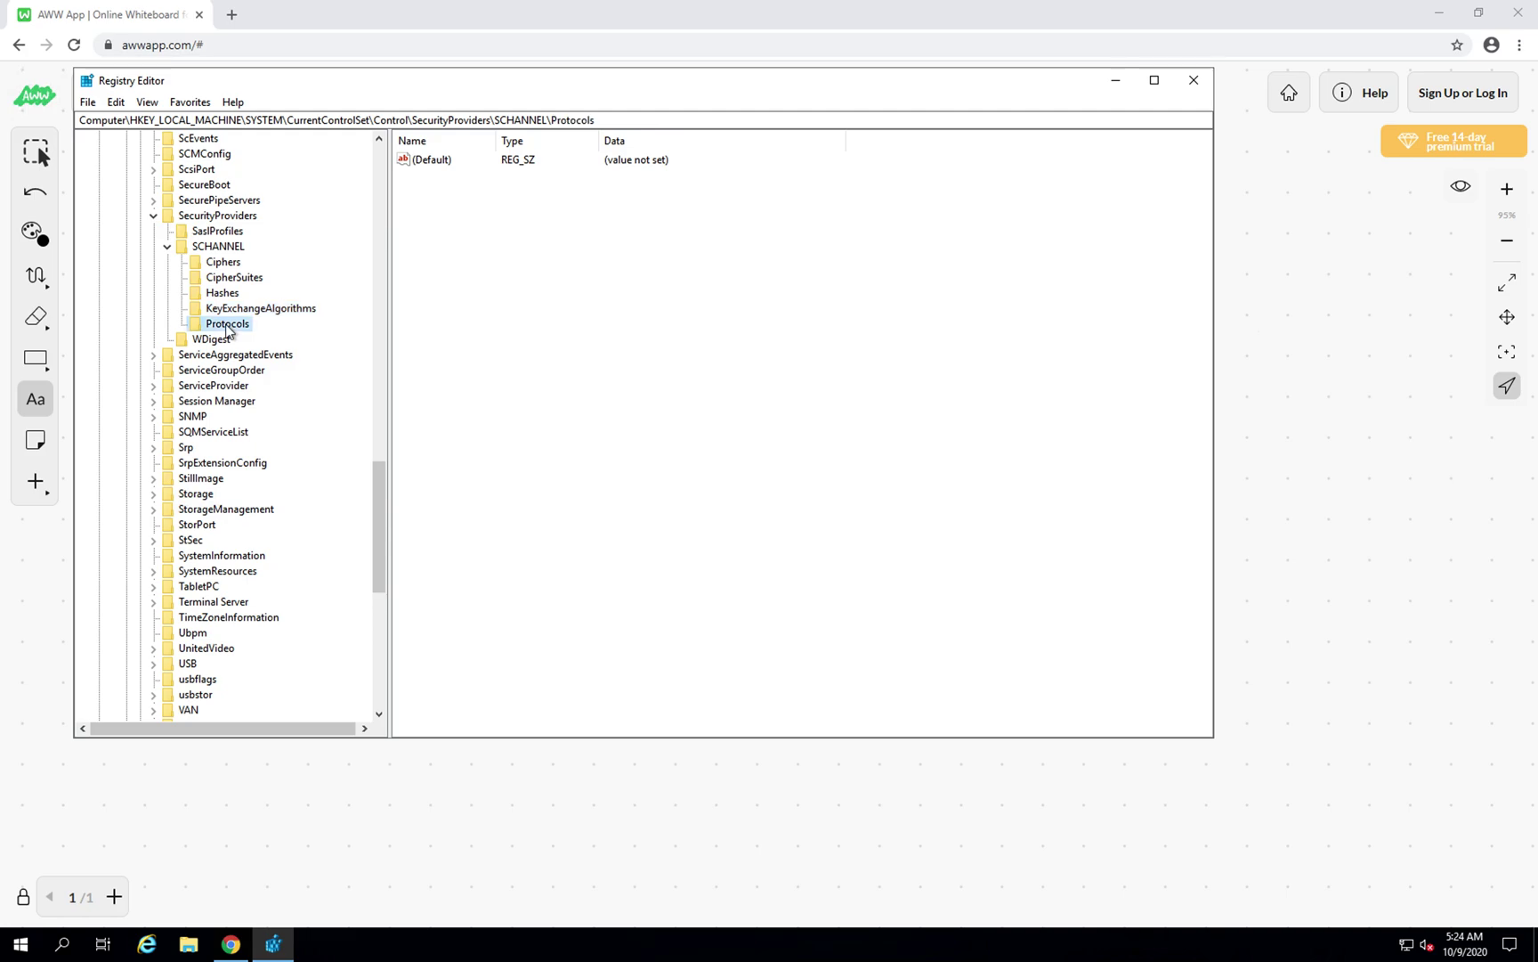
Create a new key named Client directly under the Protocols key
right_click(228, 329)
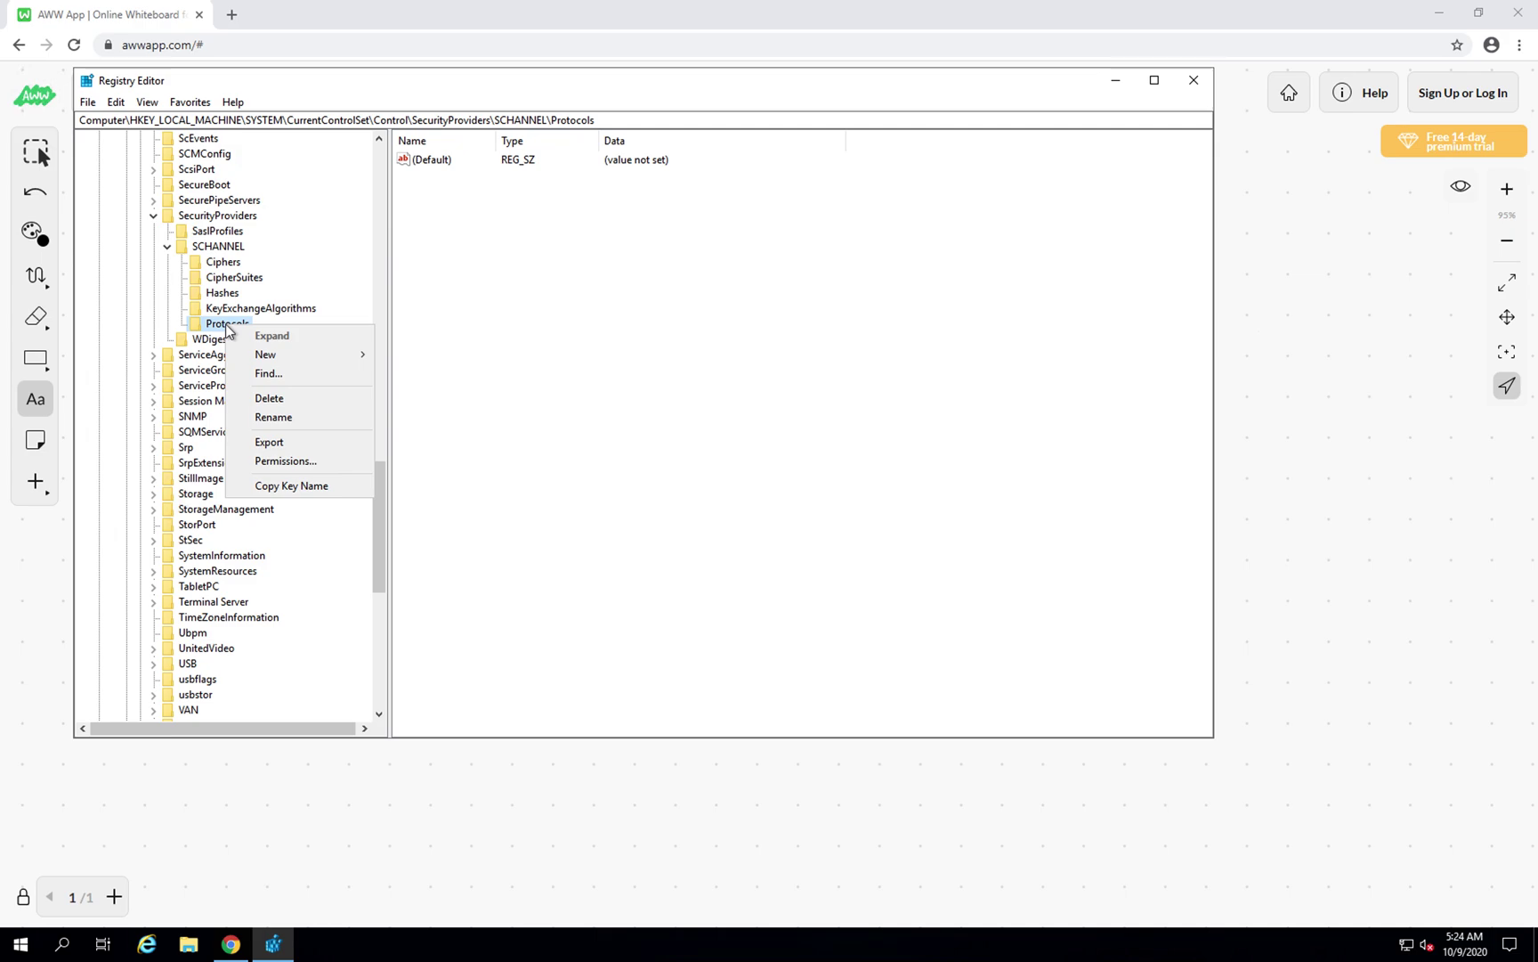
mouse_move(267, 360)
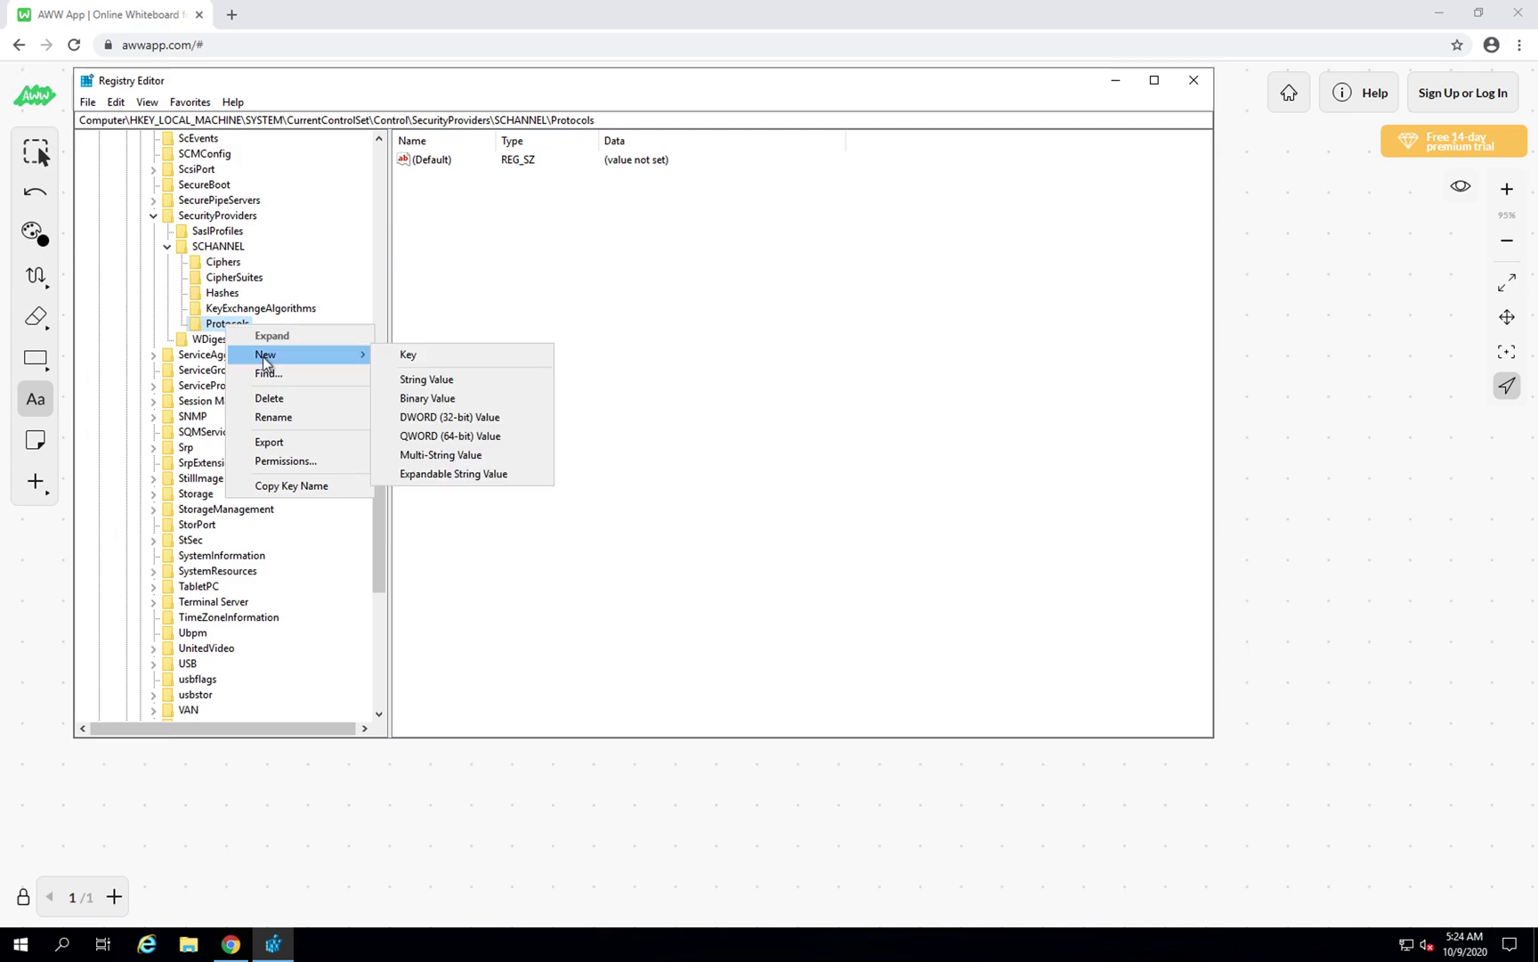
click(409, 358)
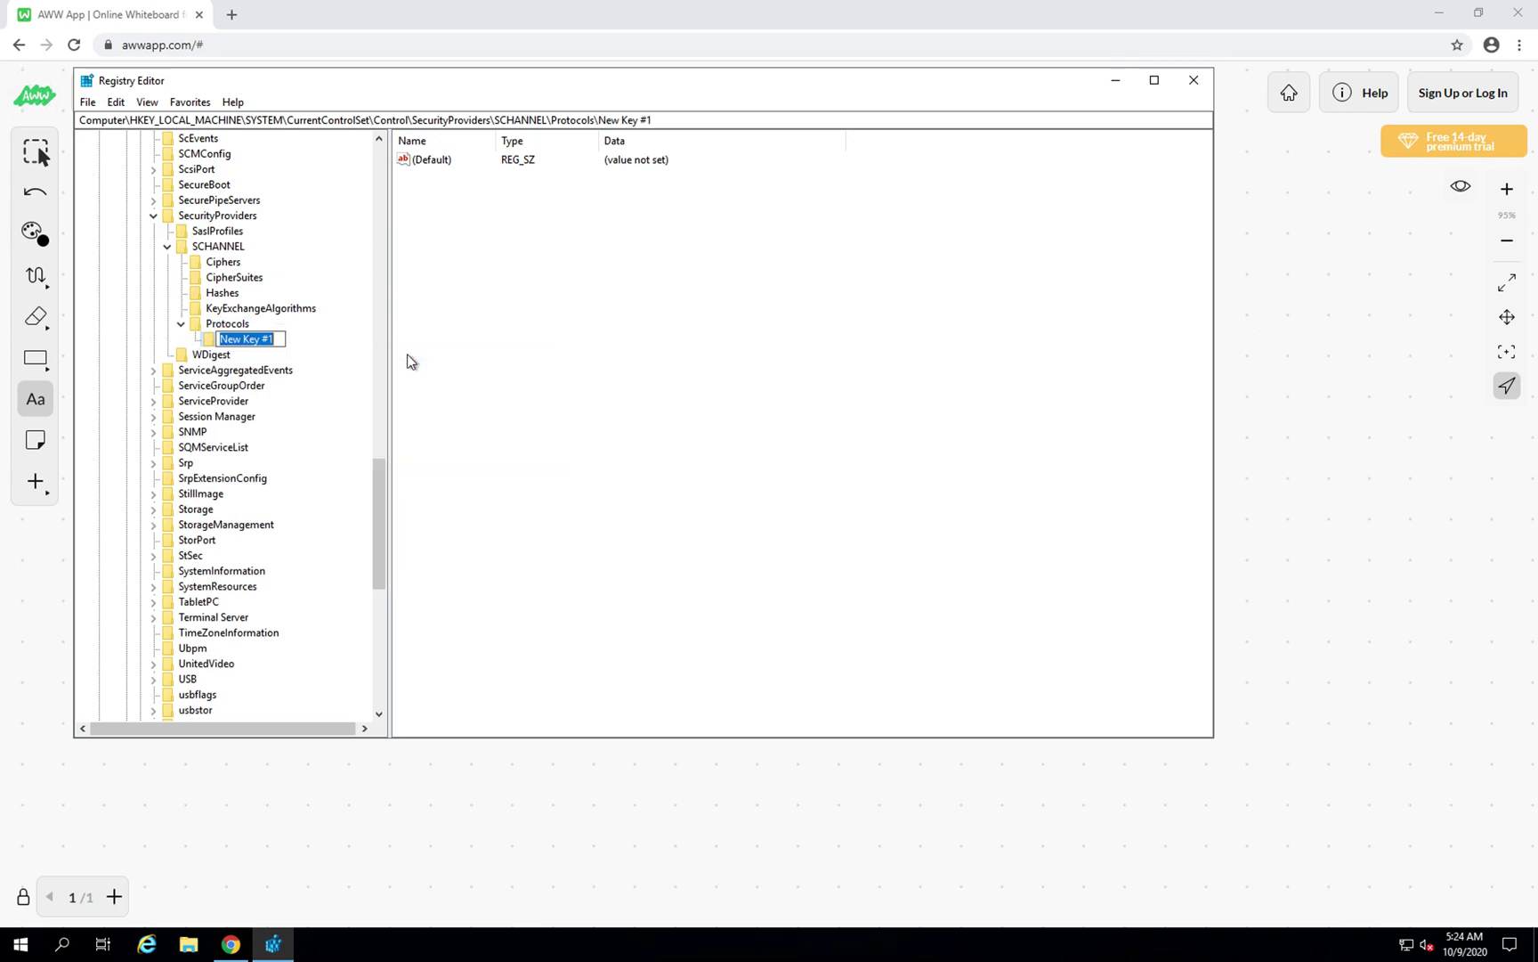
text(CLient)
key(BackSpace)
key(BackSpace)
key(BackSpace)
key(BackSpace)
key(BackSpace)
text(lient)
key(Return)
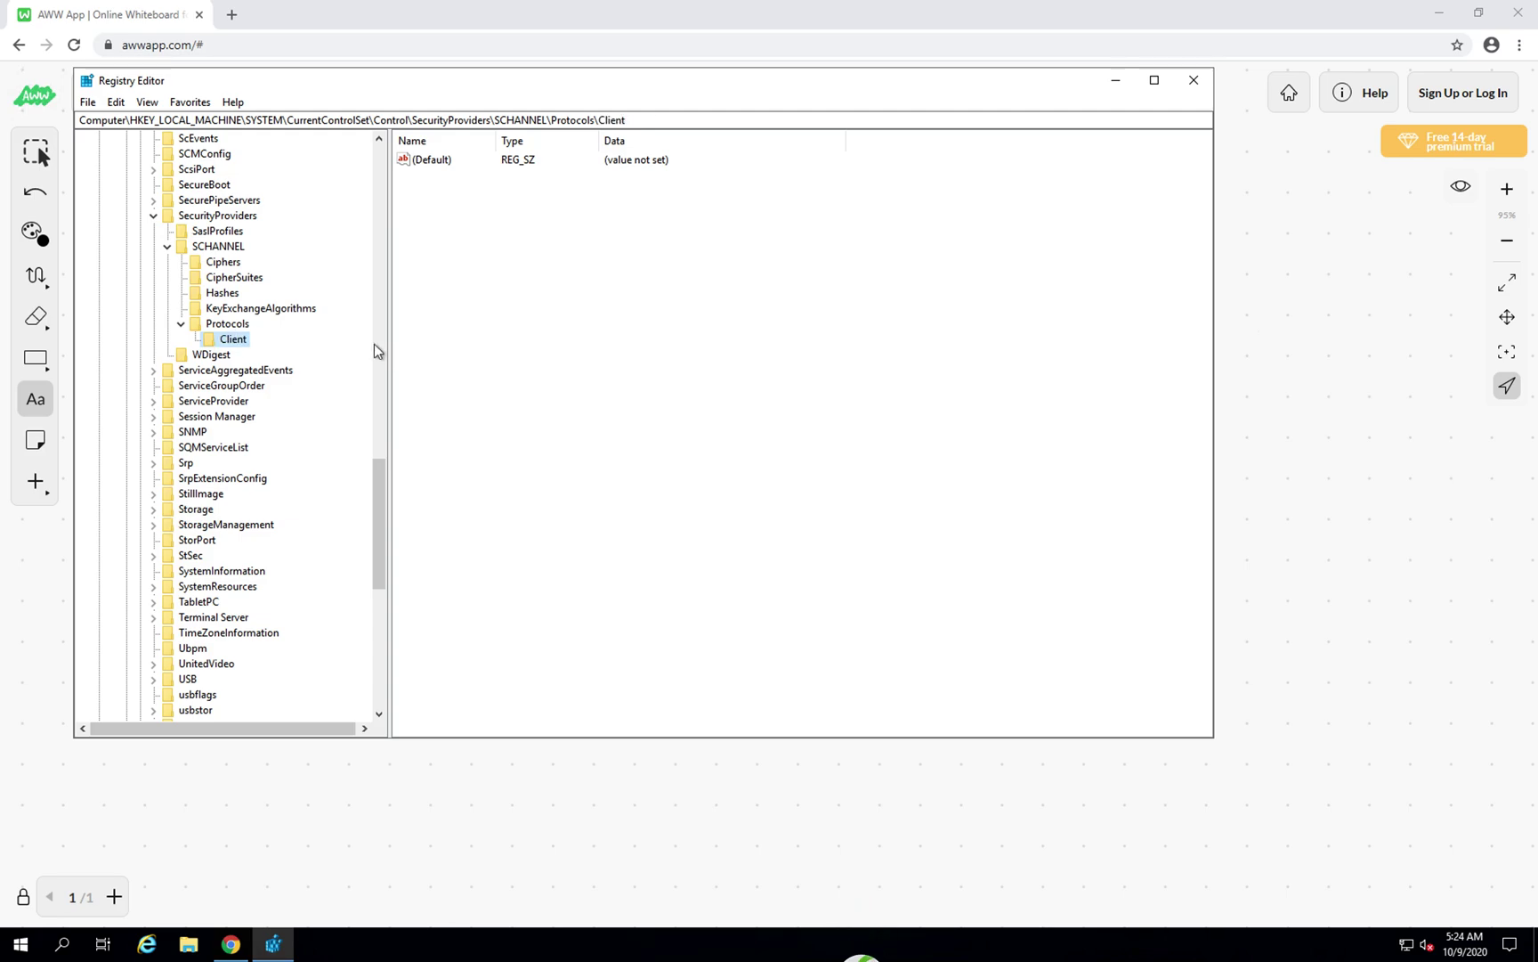
Delete the Client key located directly under Protocols
right_click(236, 325)
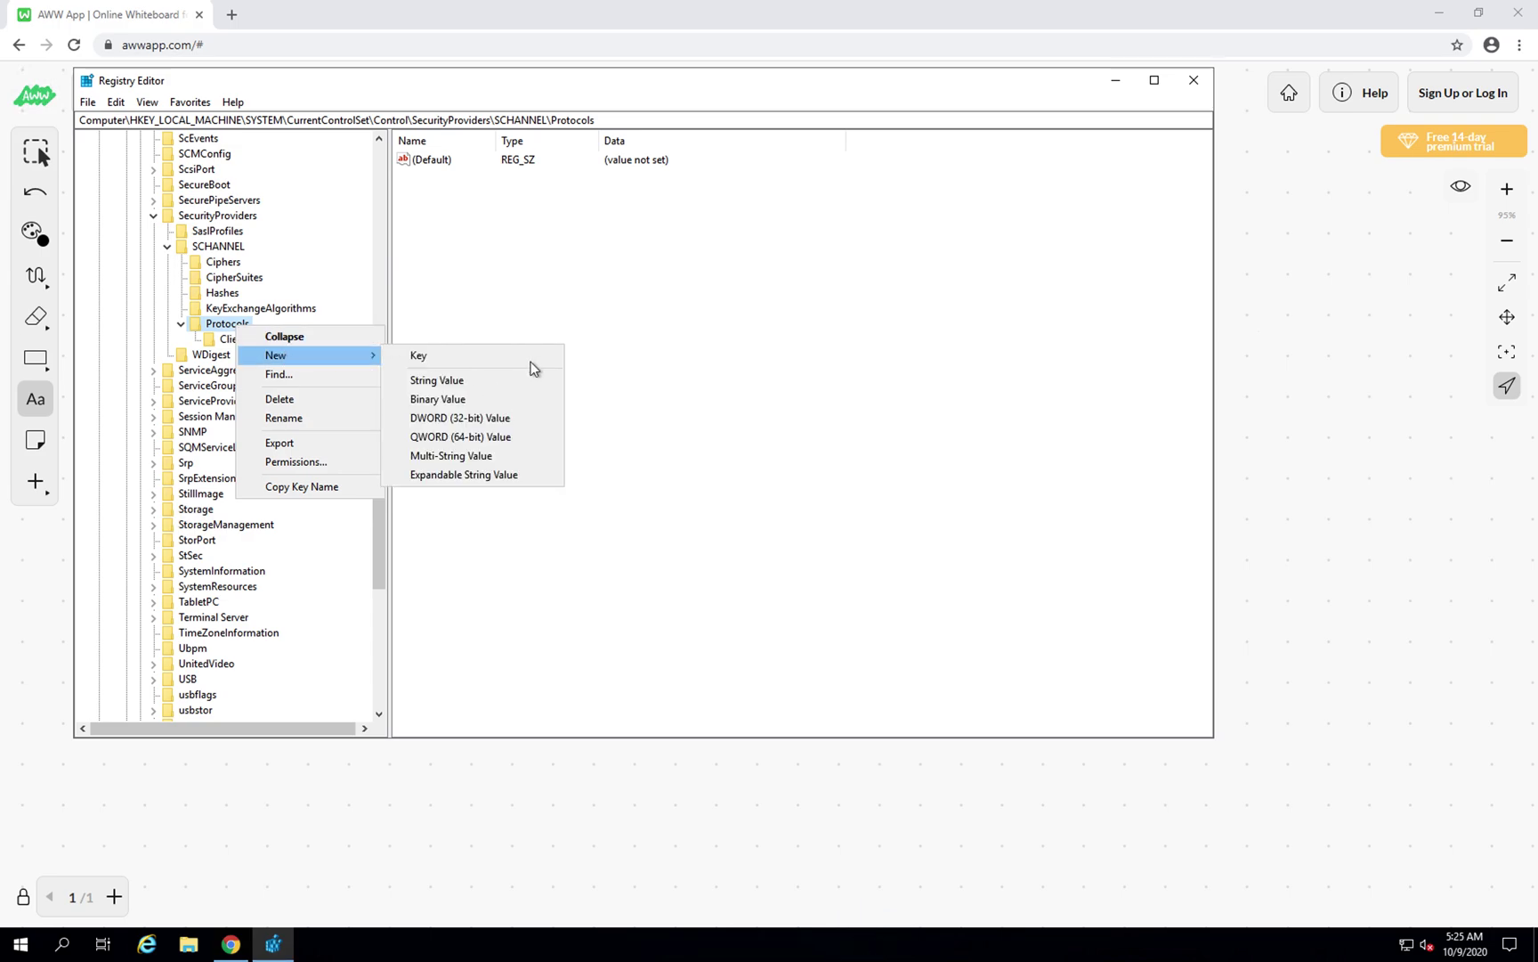
click(450, 337)
click(233, 339)
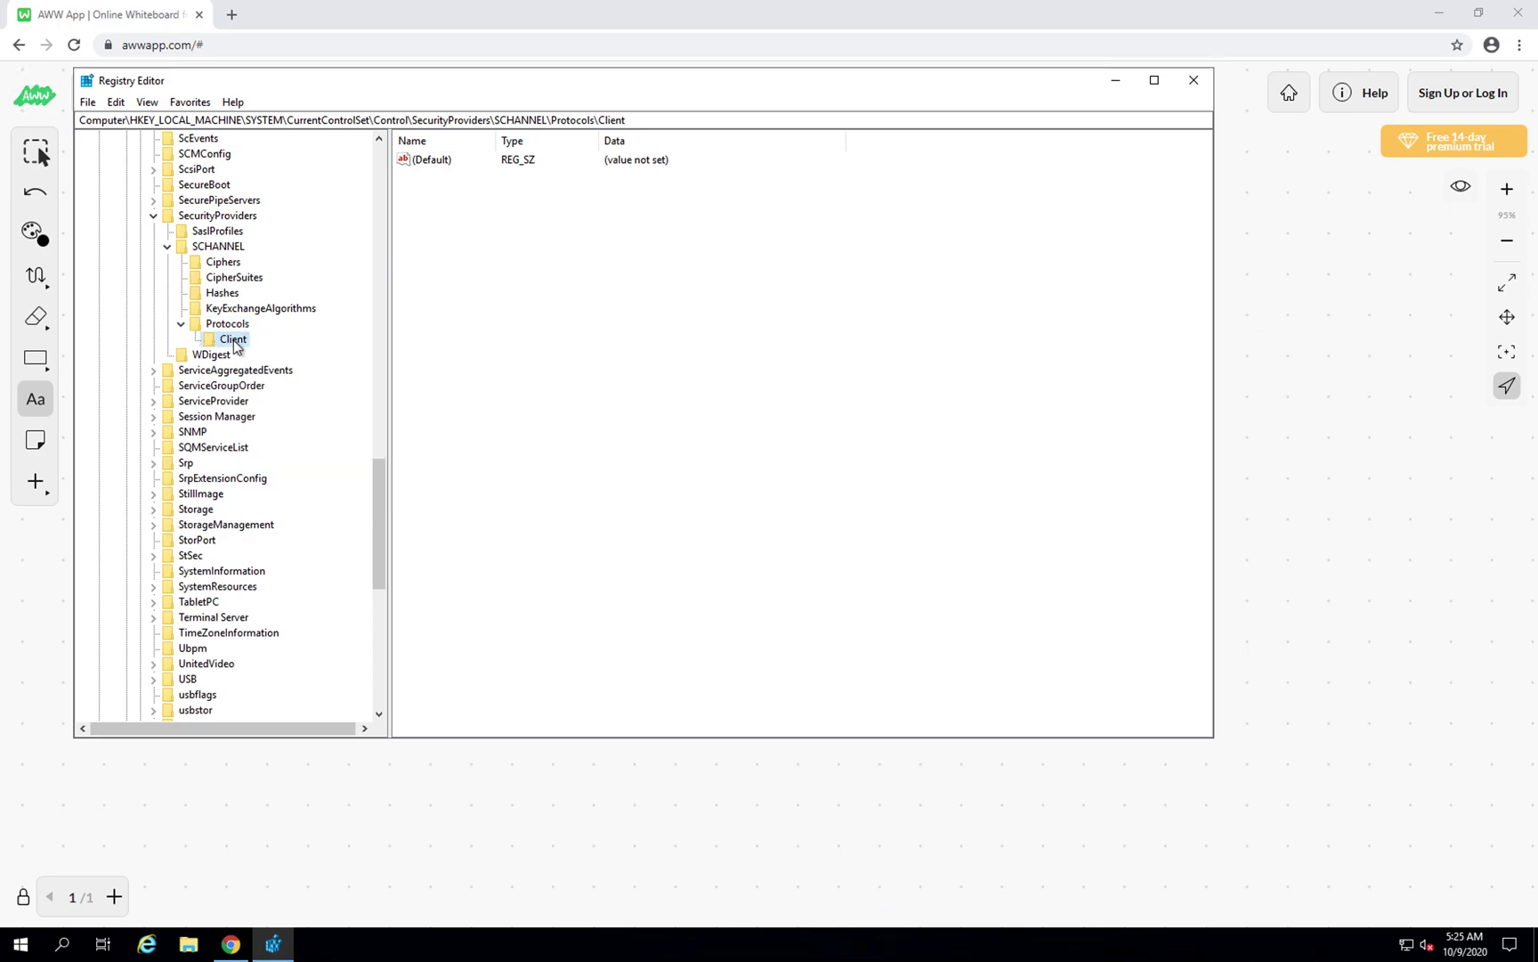
right_click(236, 346)
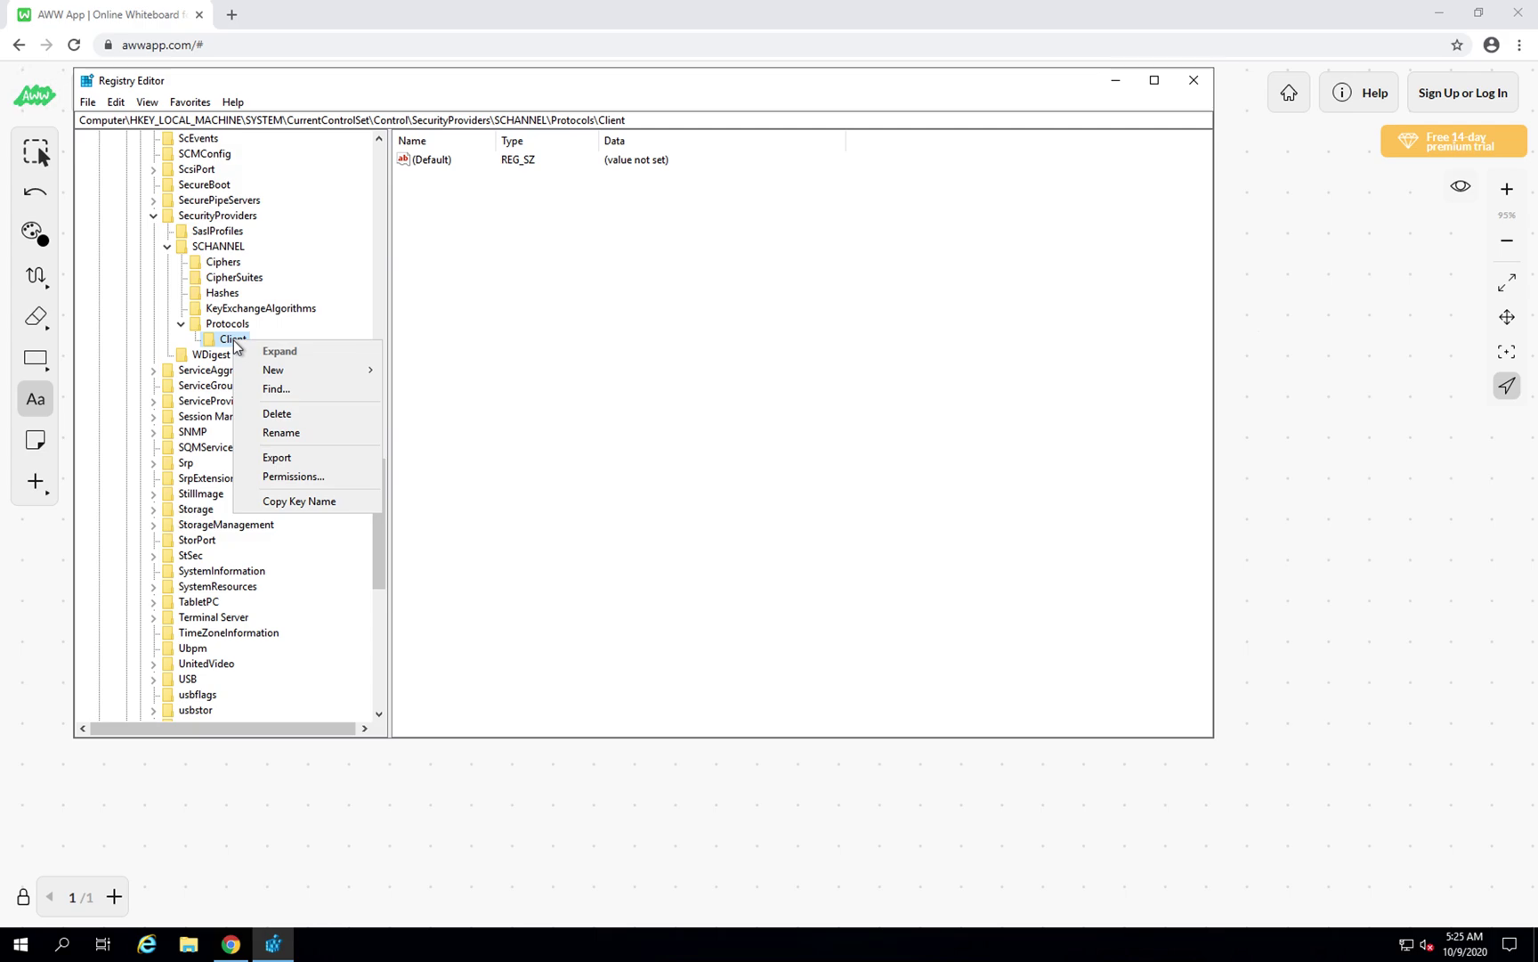
click(292, 415)
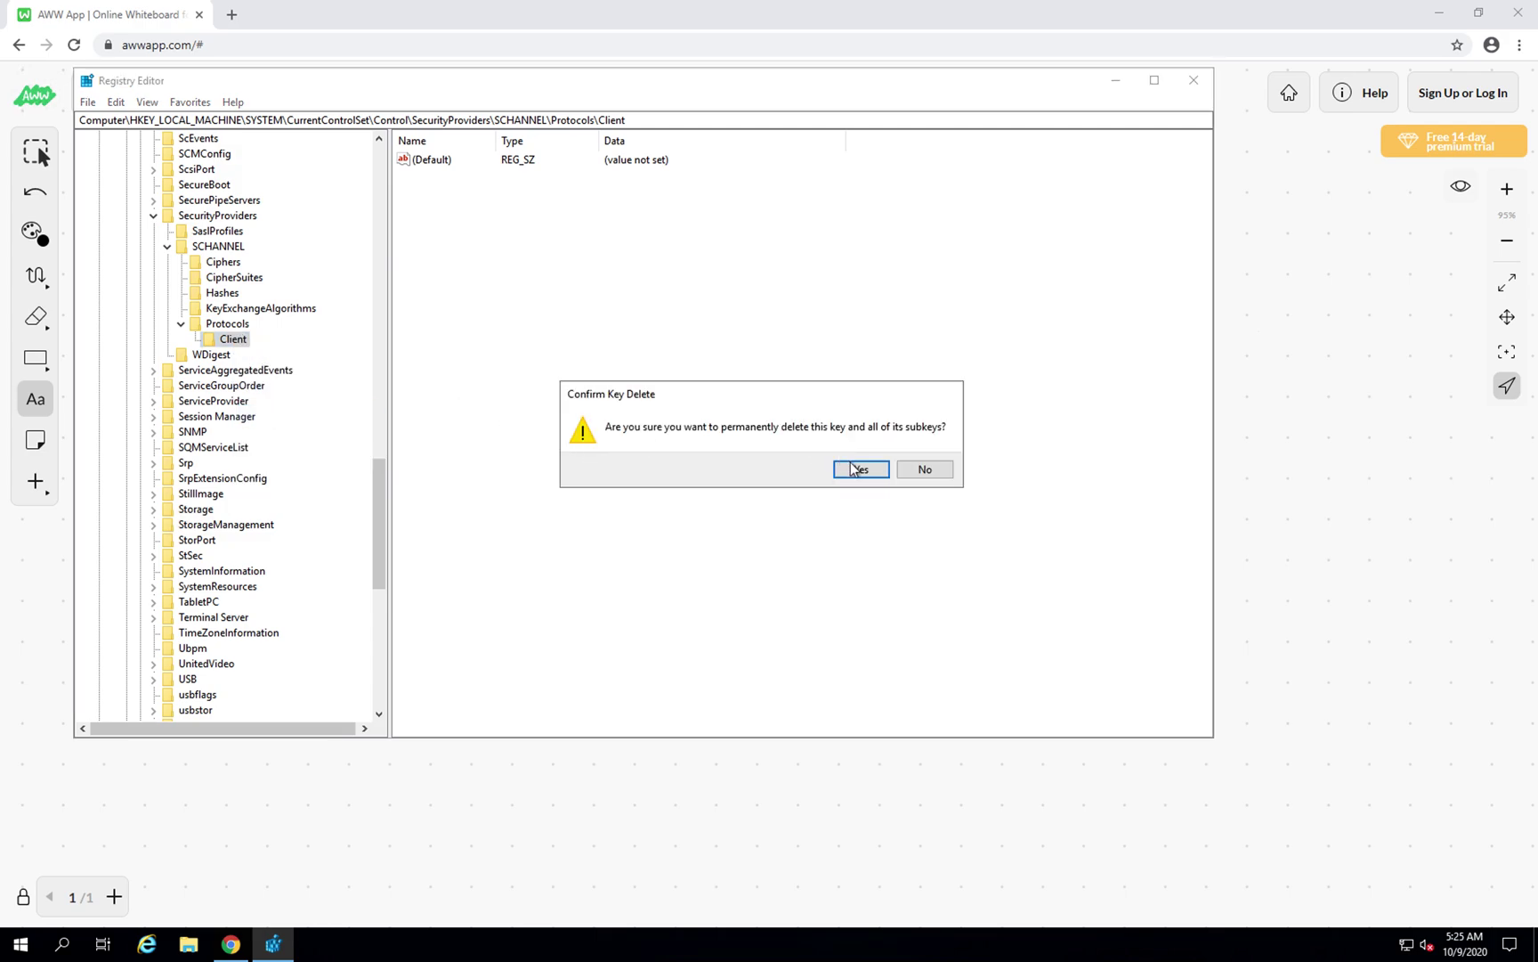
key(Return)
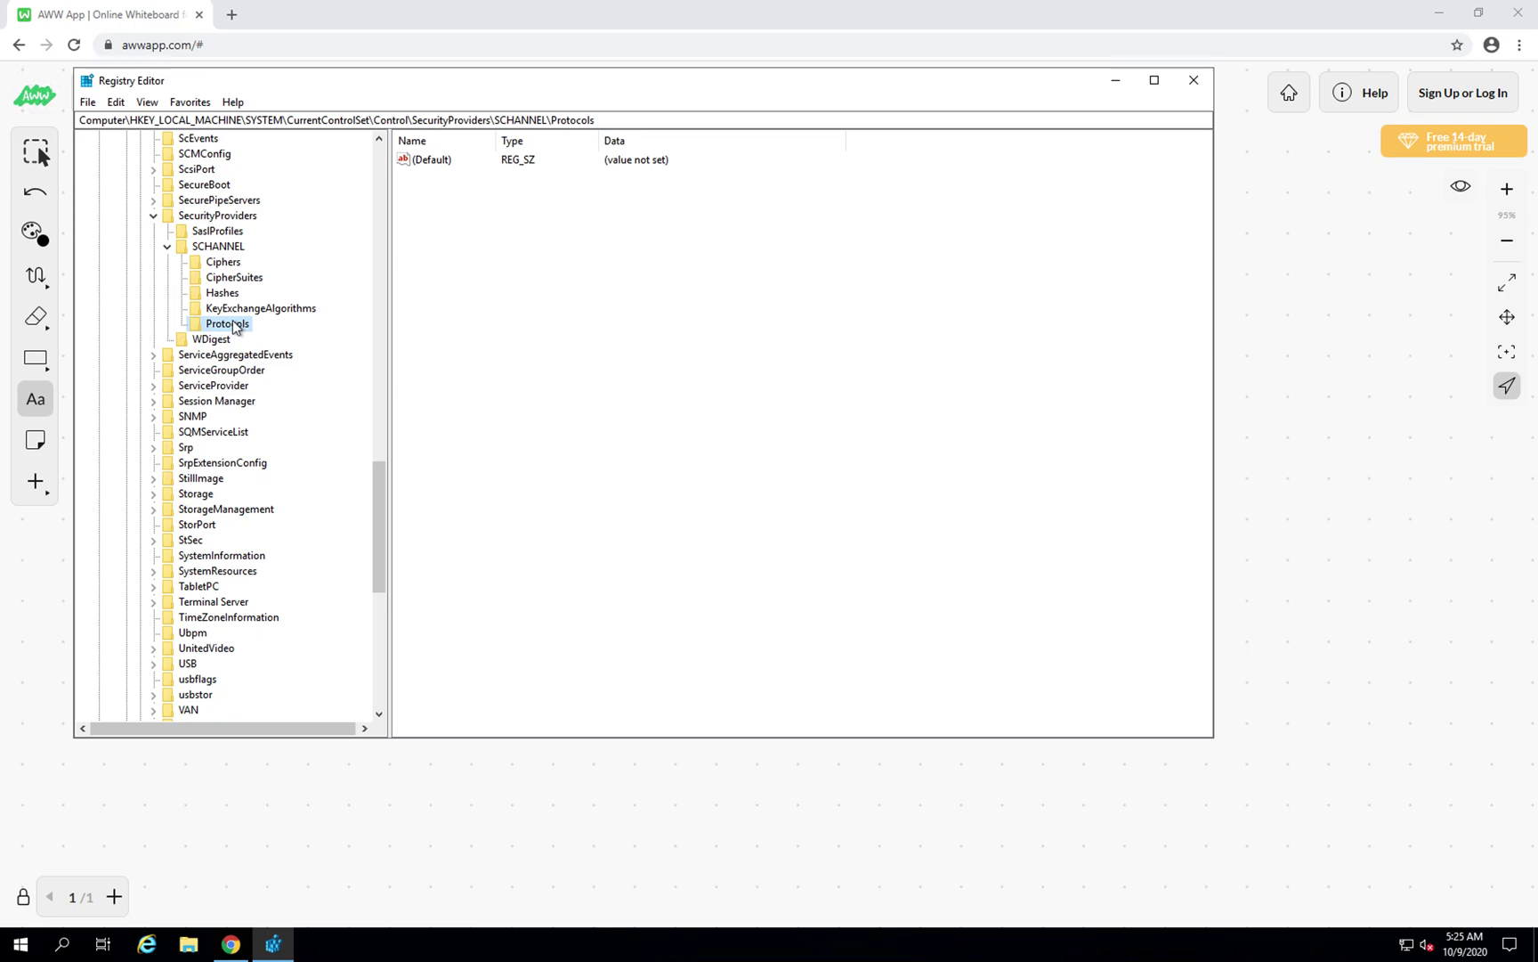
Create a new key named TLS1.0 under the Protocols key
right_click(236, 326)
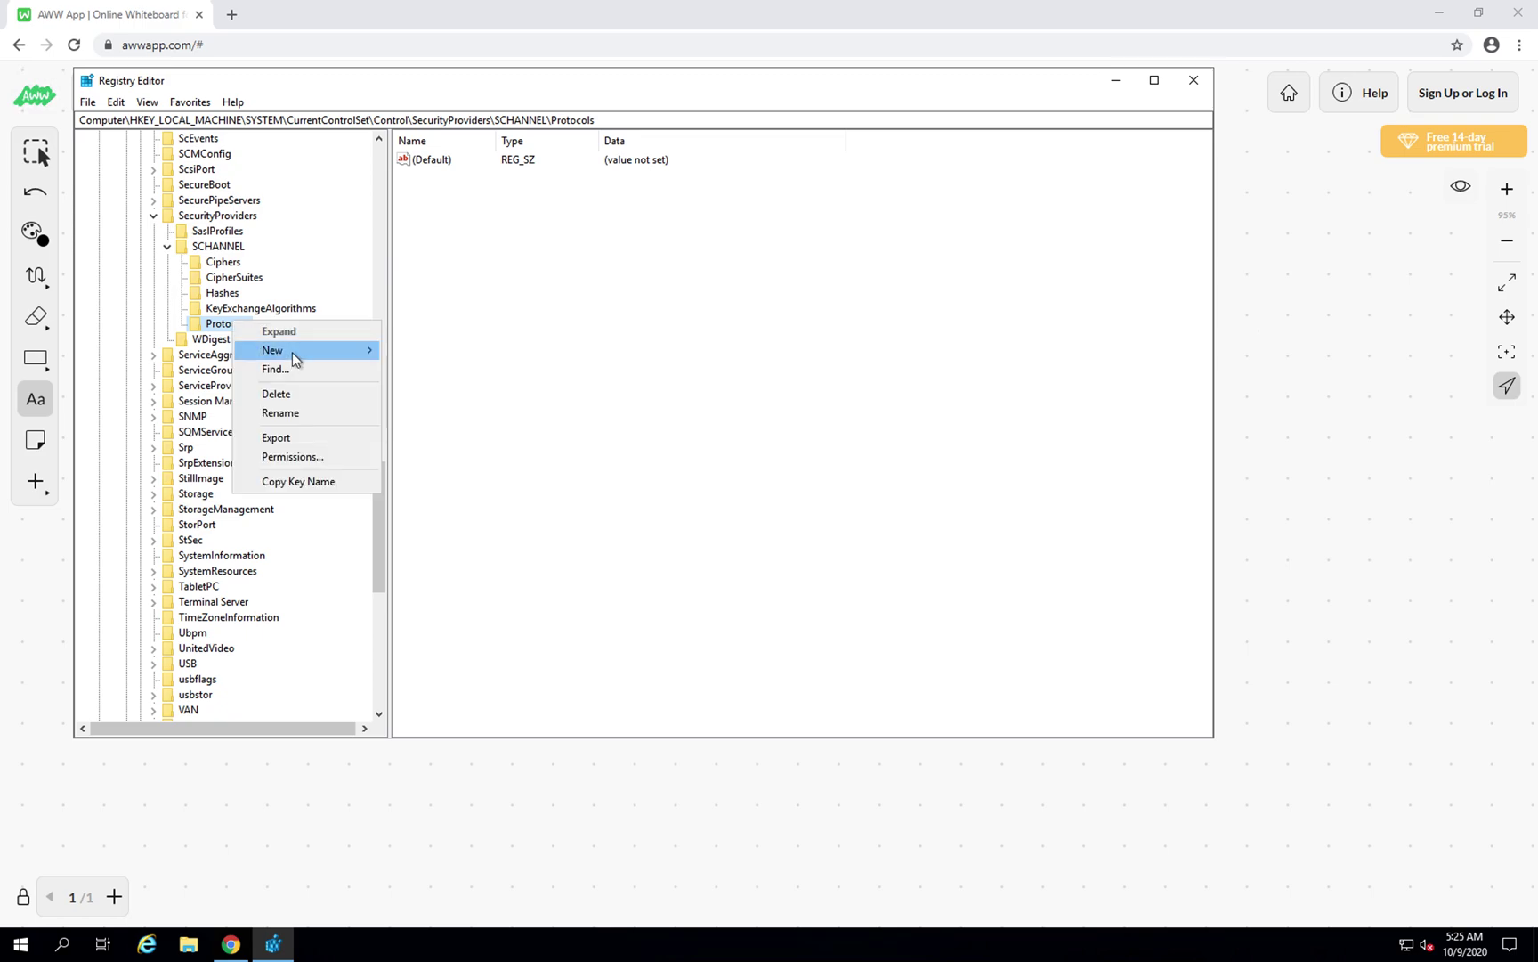
mouse_move(292, 353)
click(433, 355)
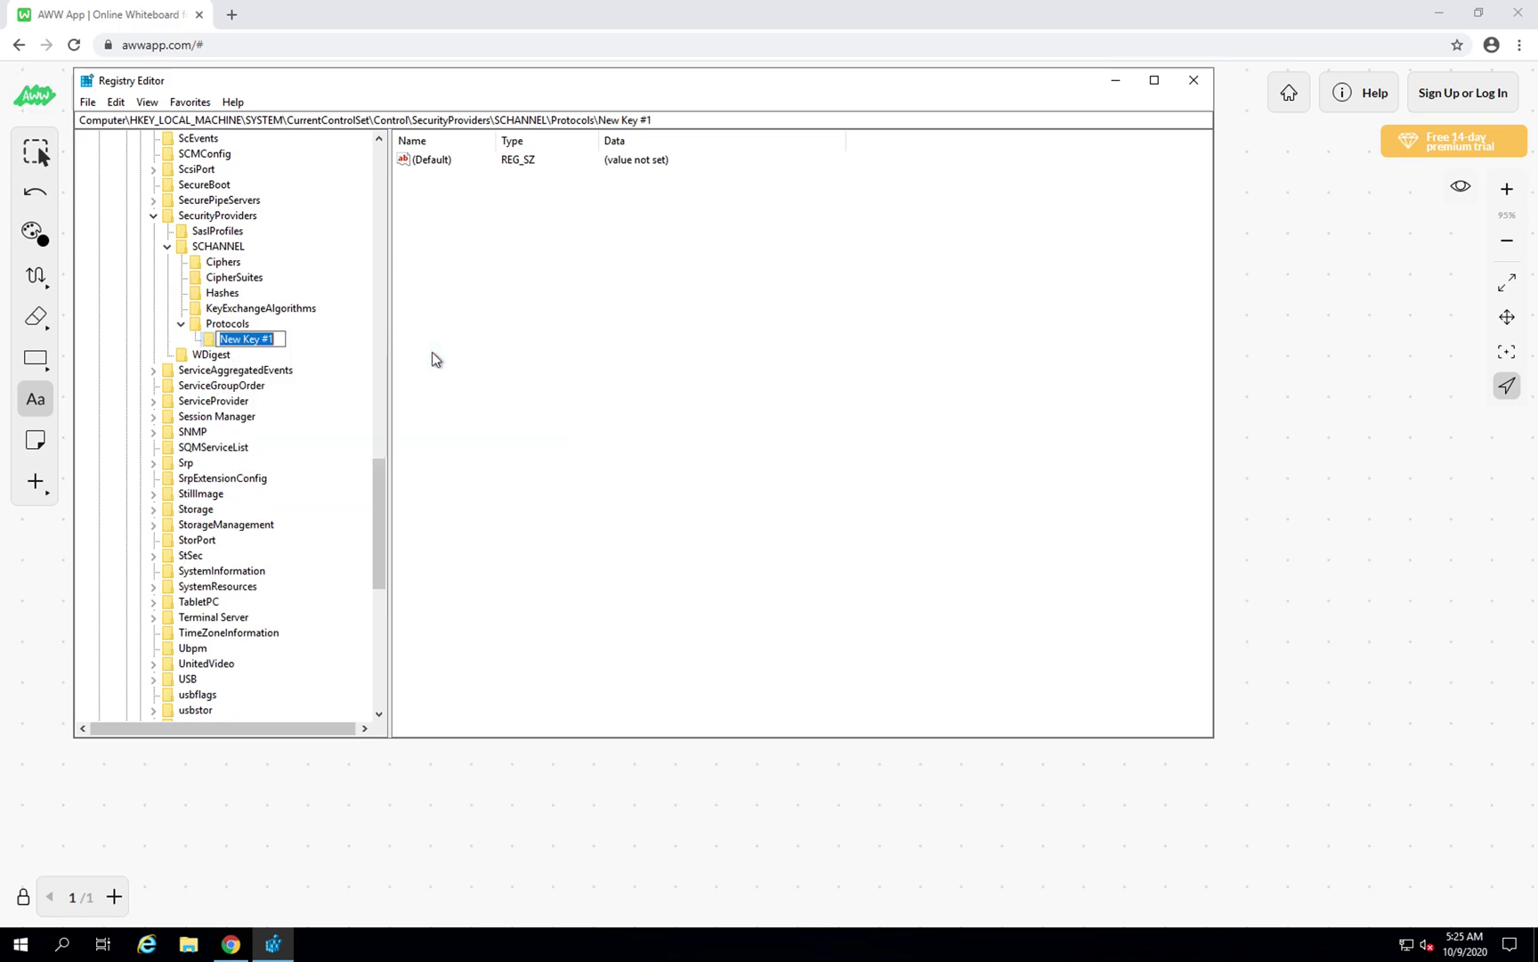
text(S1.0)
key(Return)
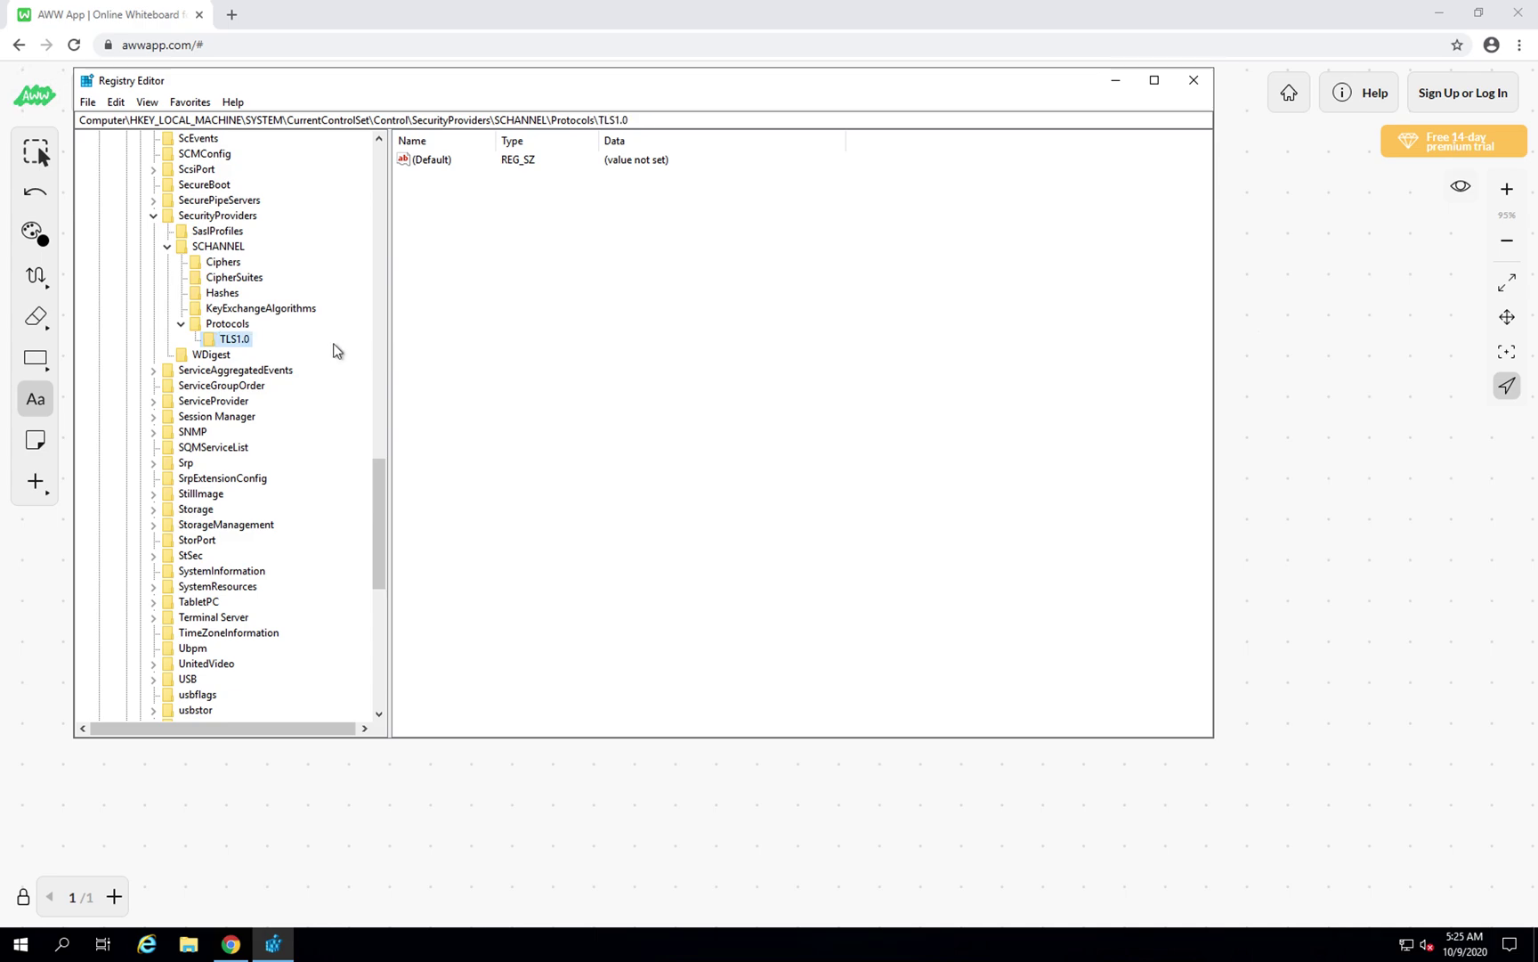
Create subkeys named Client and Server under the TLS1.0 key
right_click(230, 343)
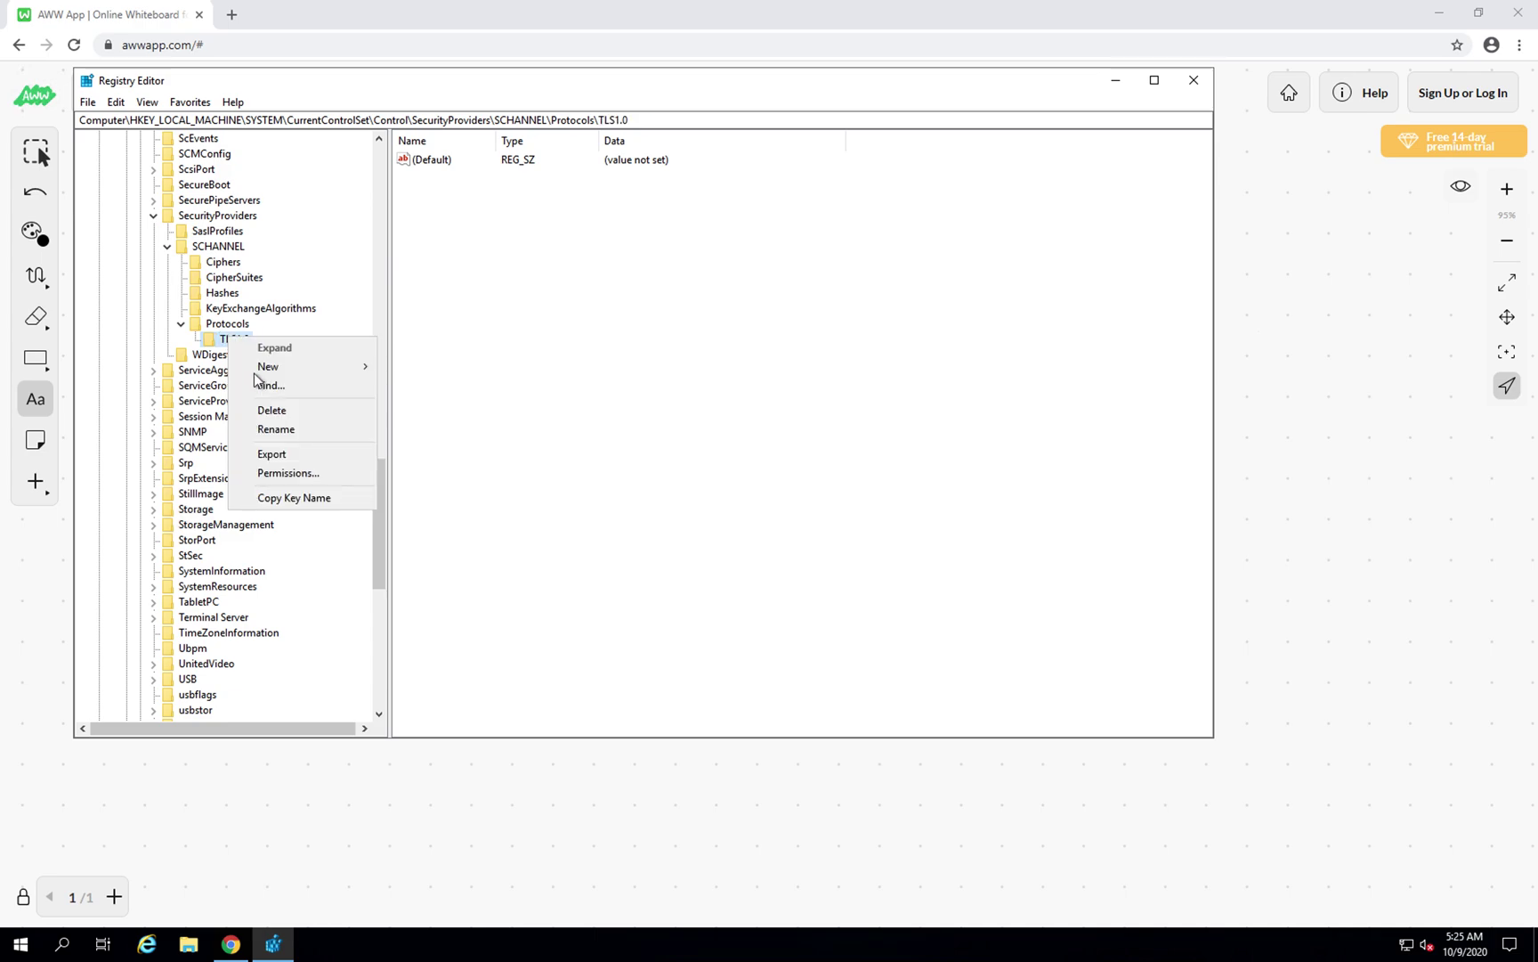
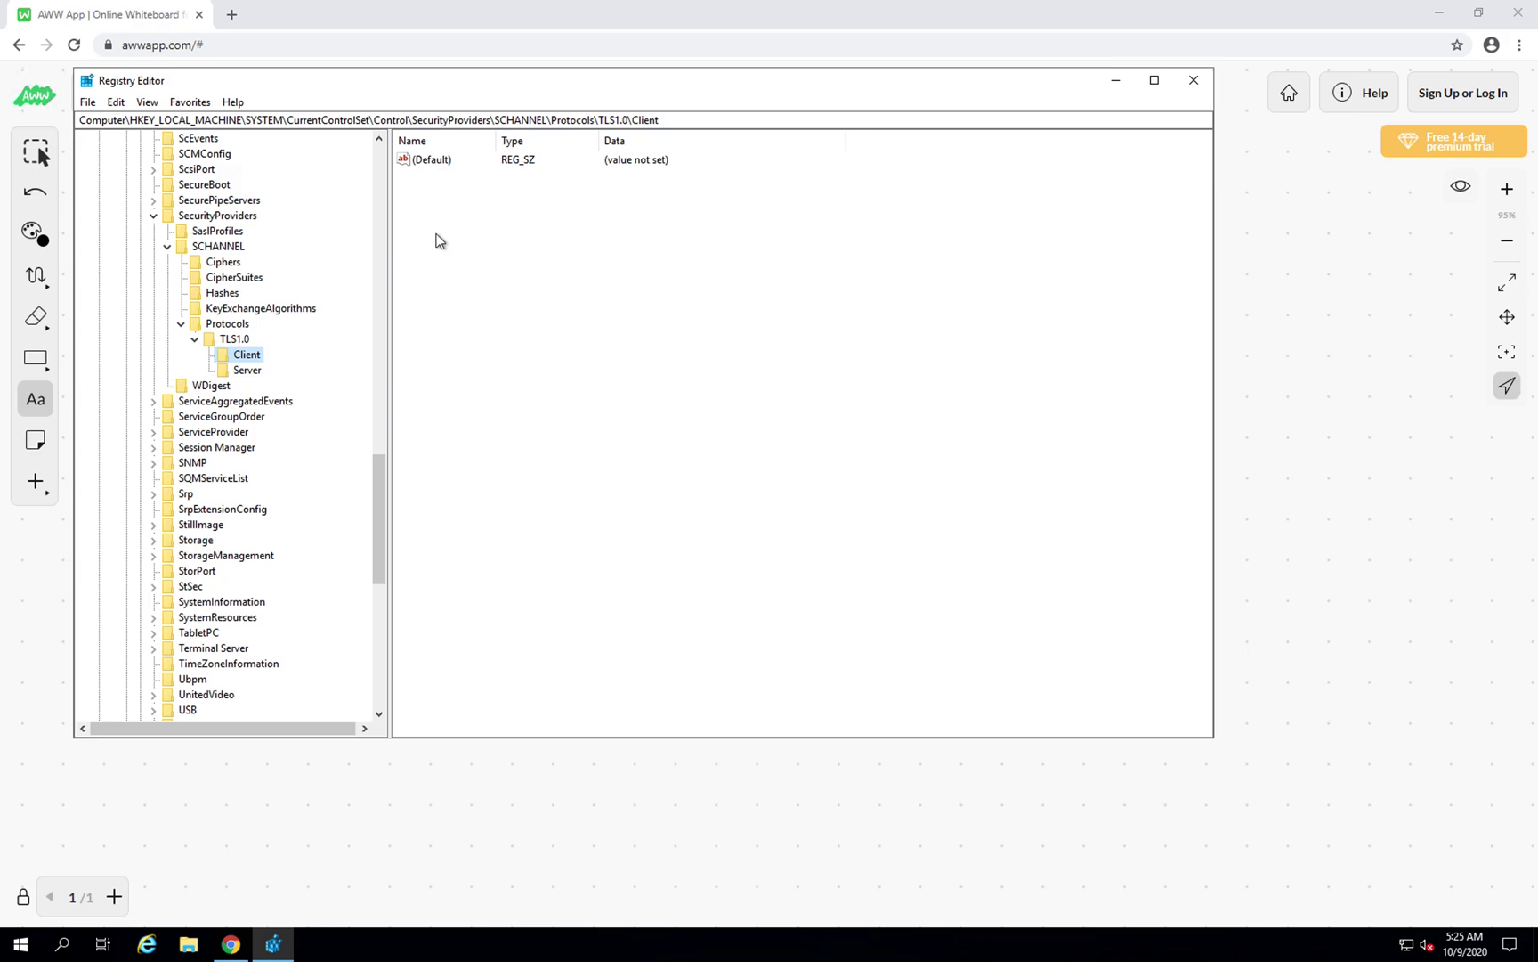
right_click(436, 239)
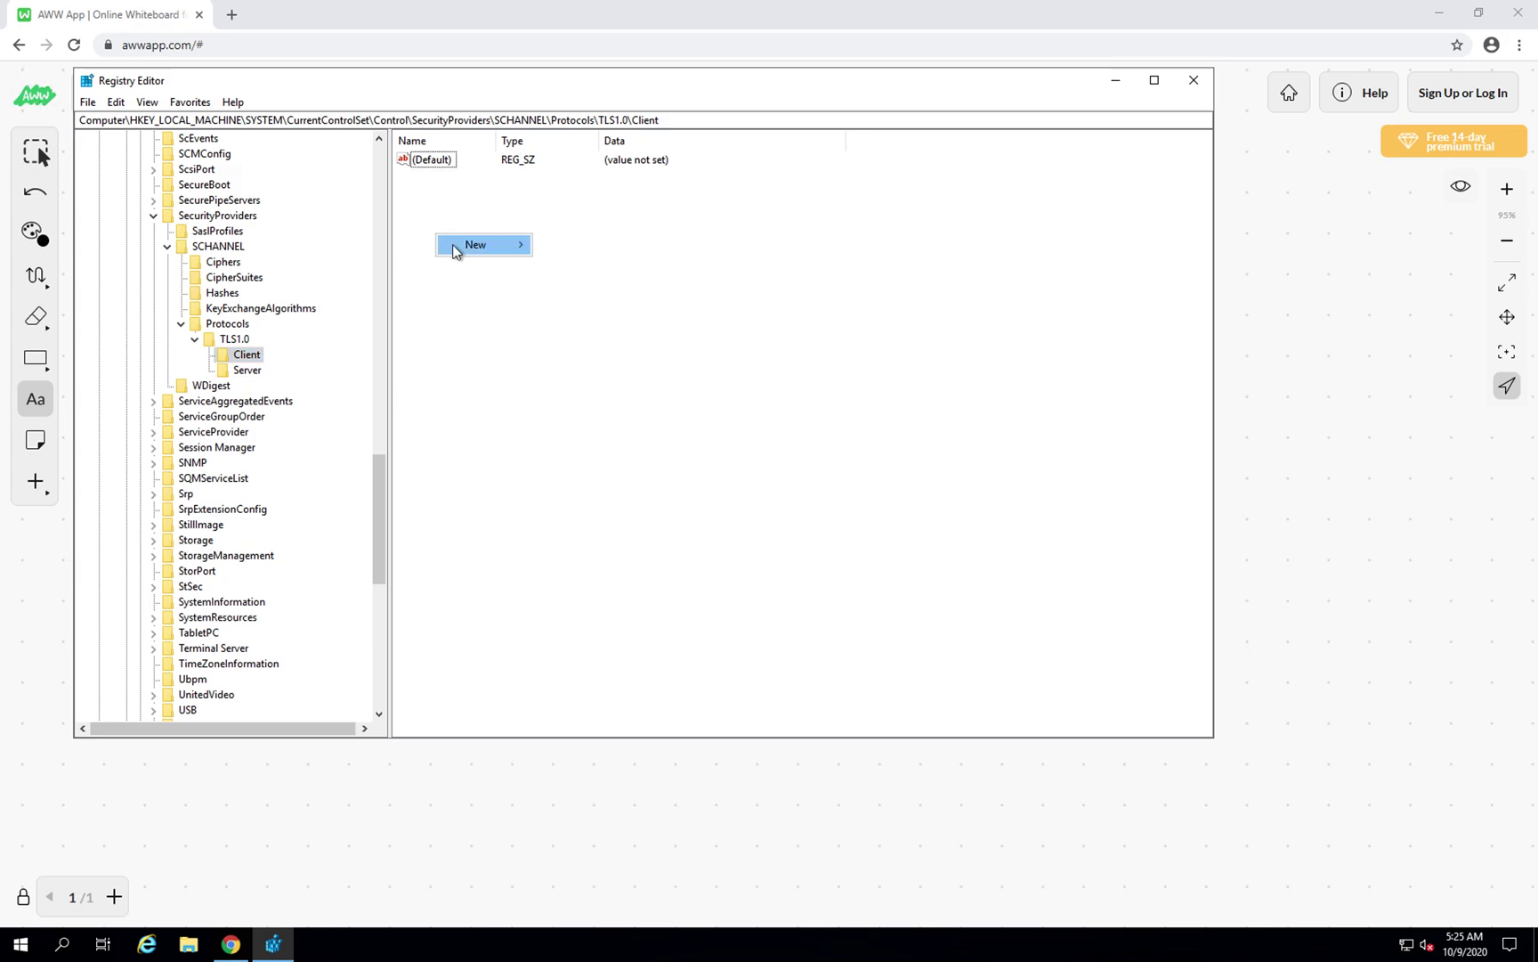
mouse_move(454, 249)
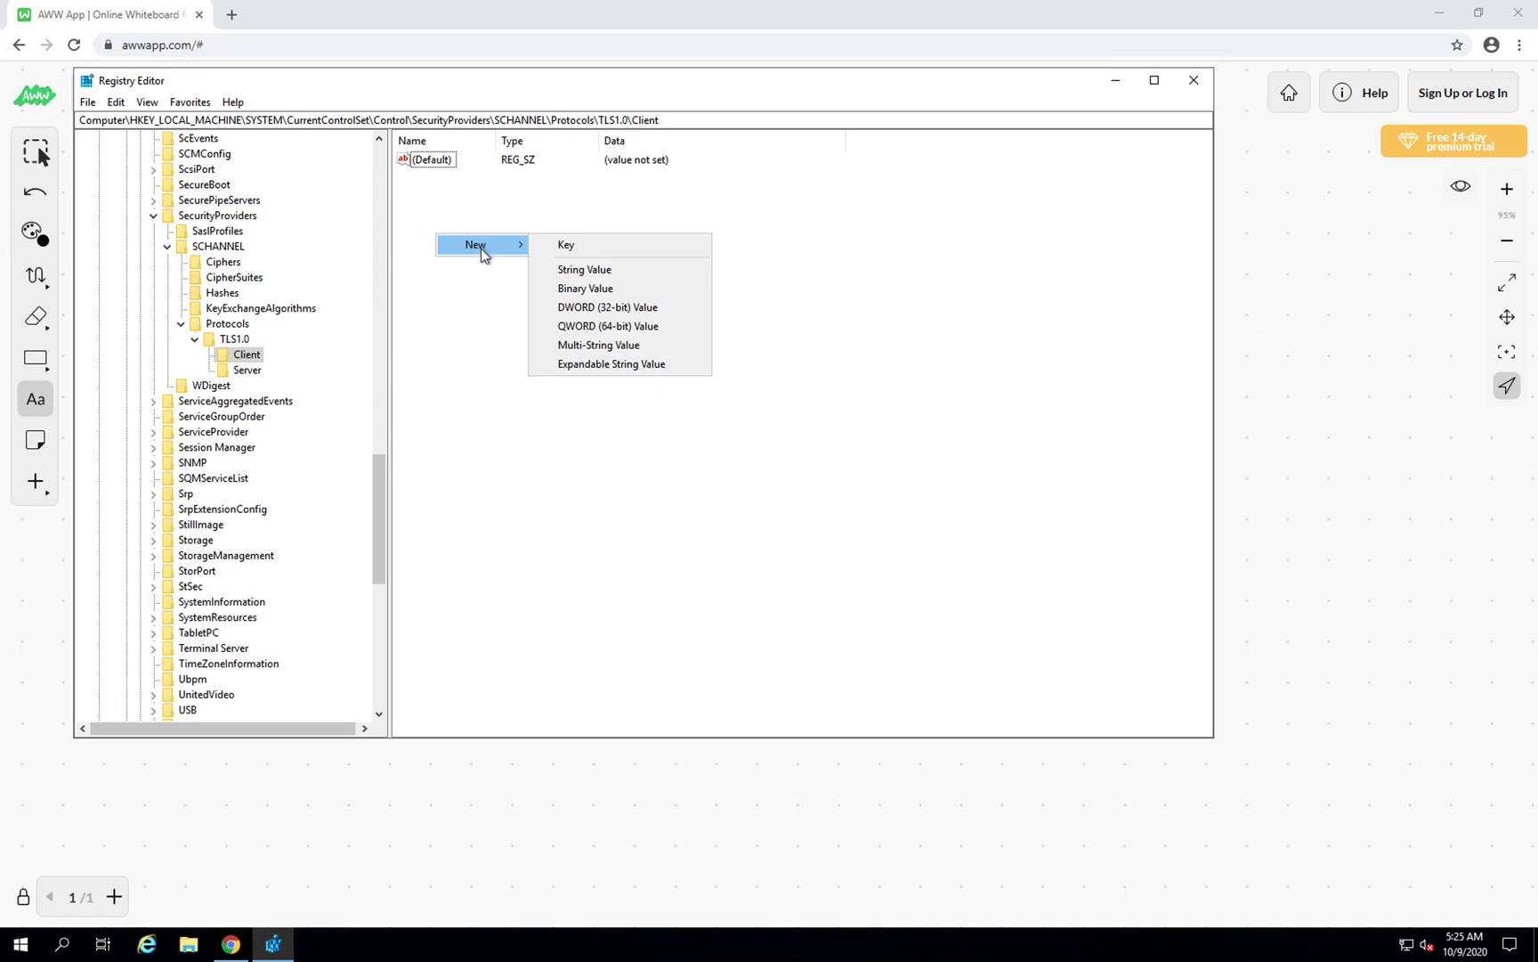
click(565, 245)
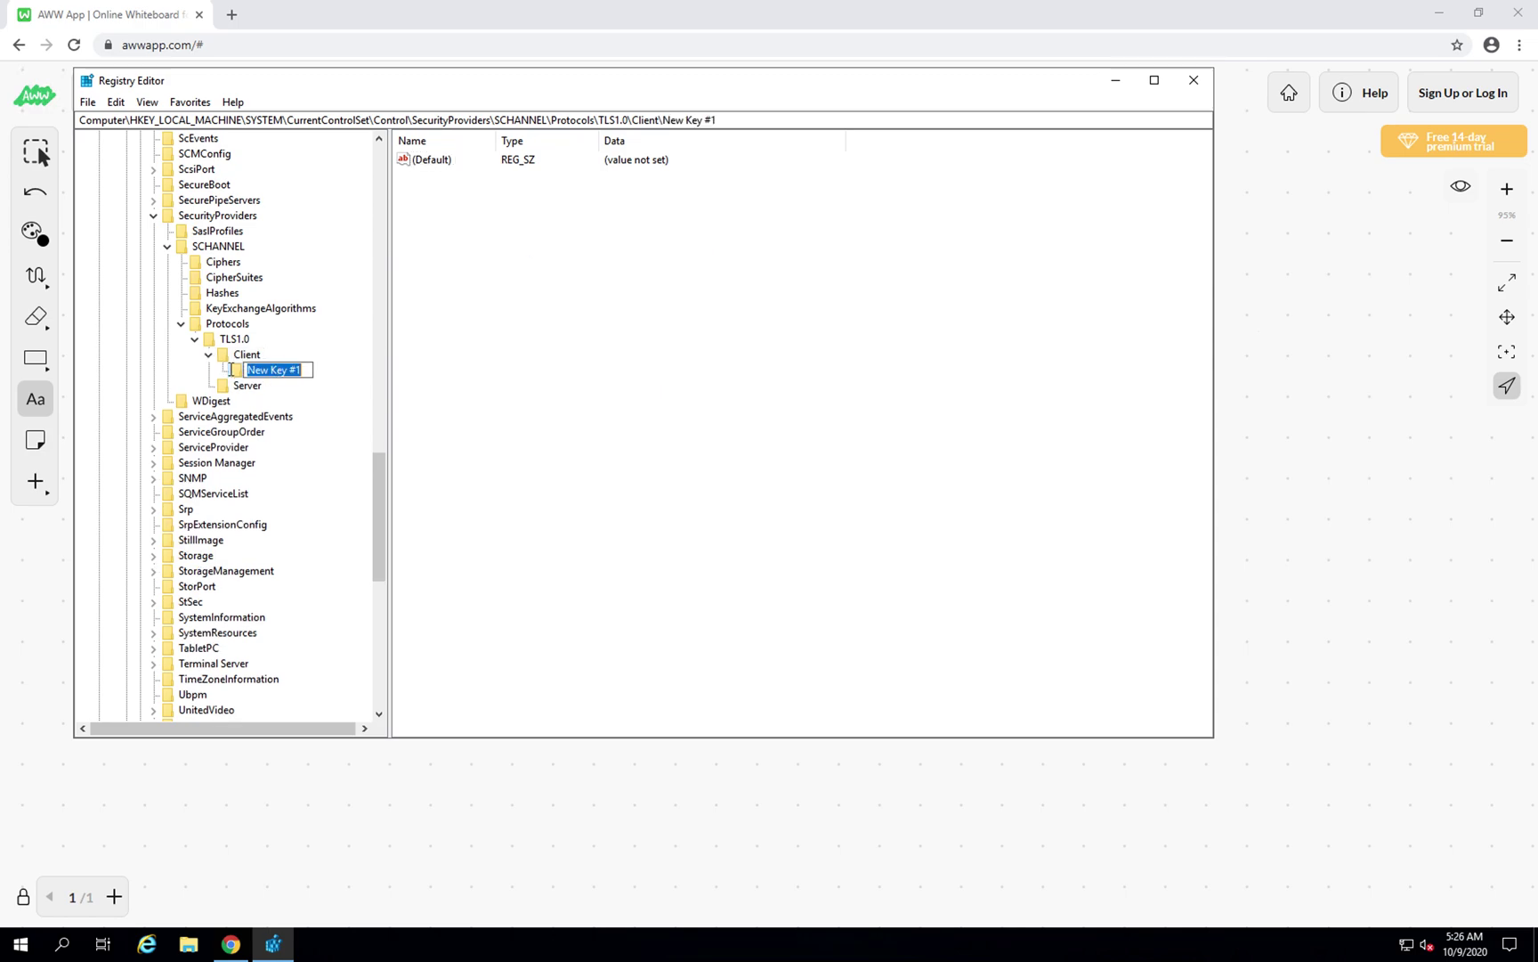
right_click(238, 371)
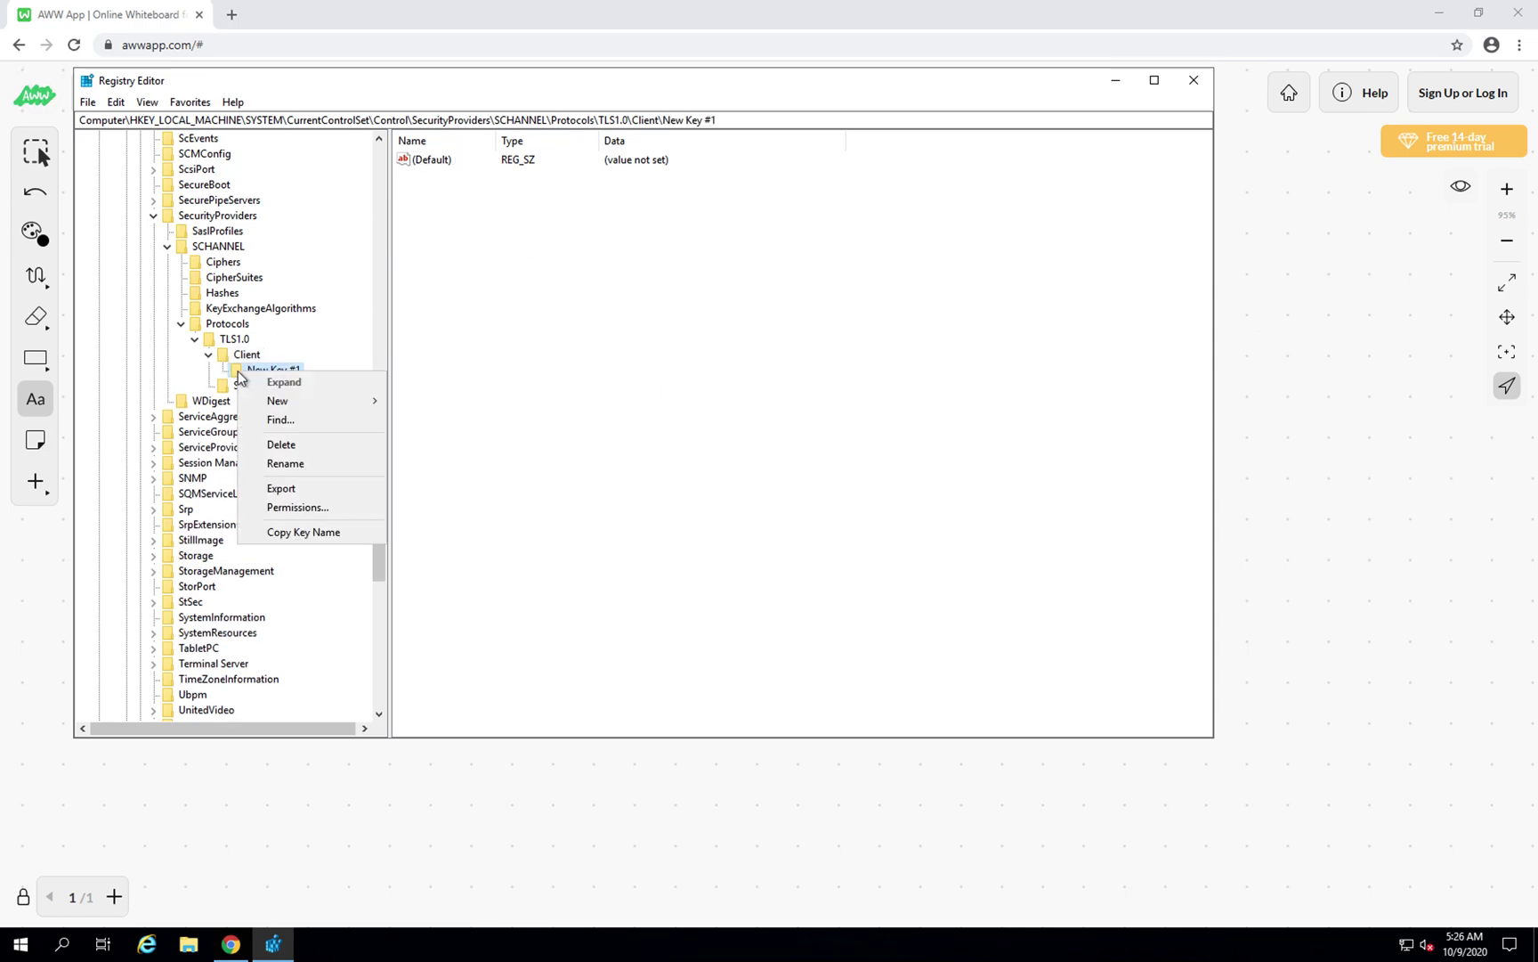
click(296, 445)
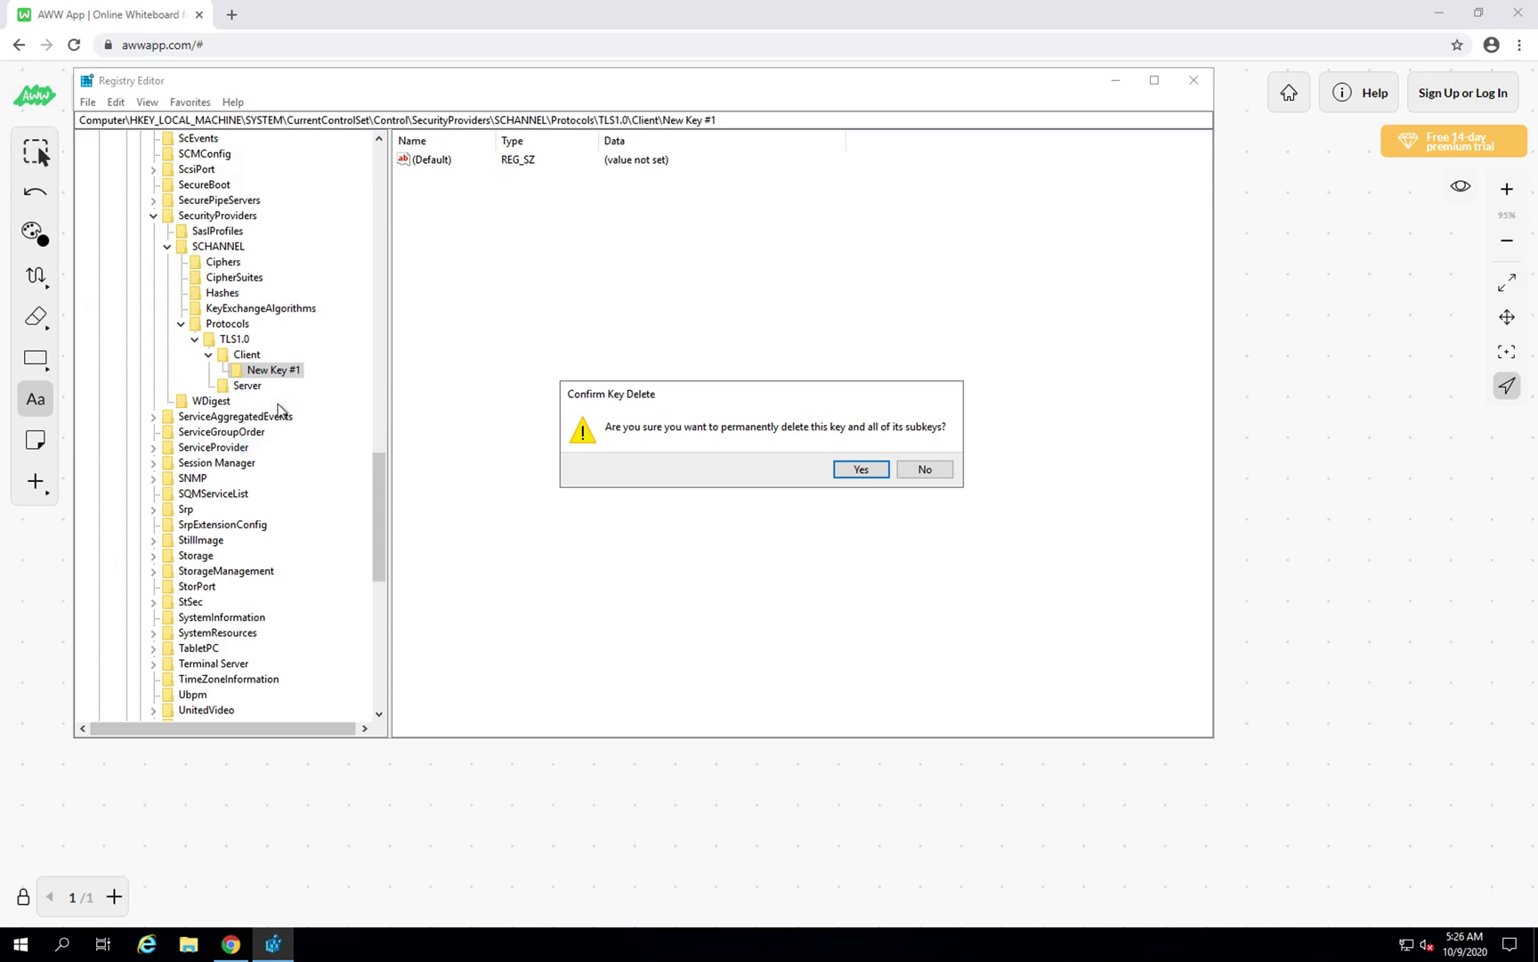
click(861, 472)
Create a DWORD (32-bit) value named Enabled in the Client key under TLS1.0, with value data 0
right_click(456, 252)
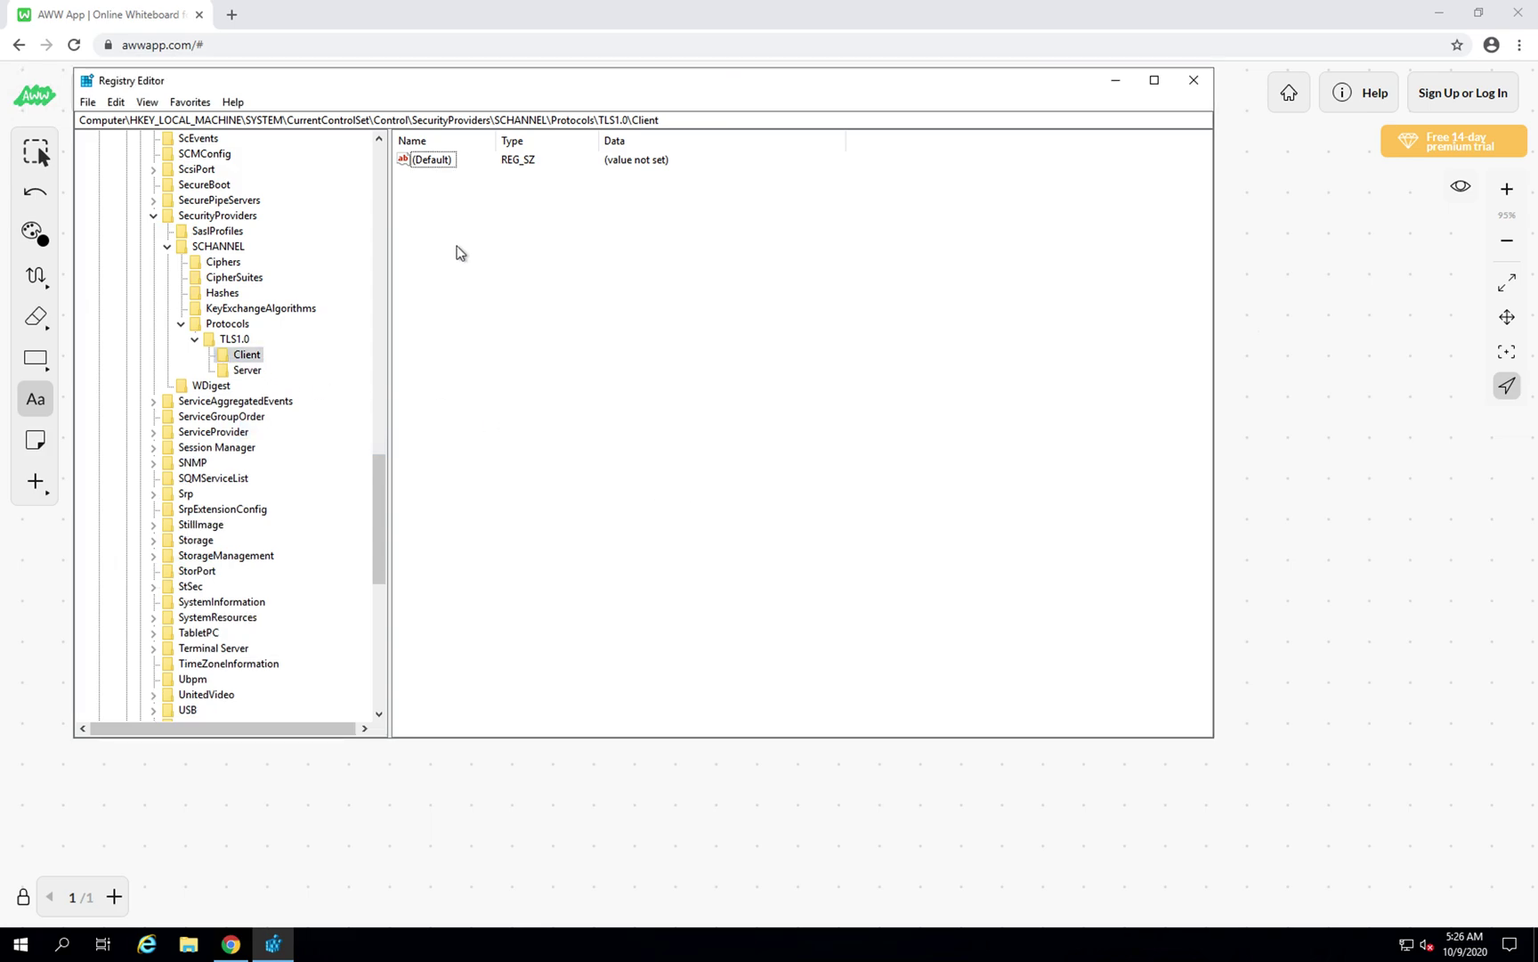
mouse_move(489, 258)
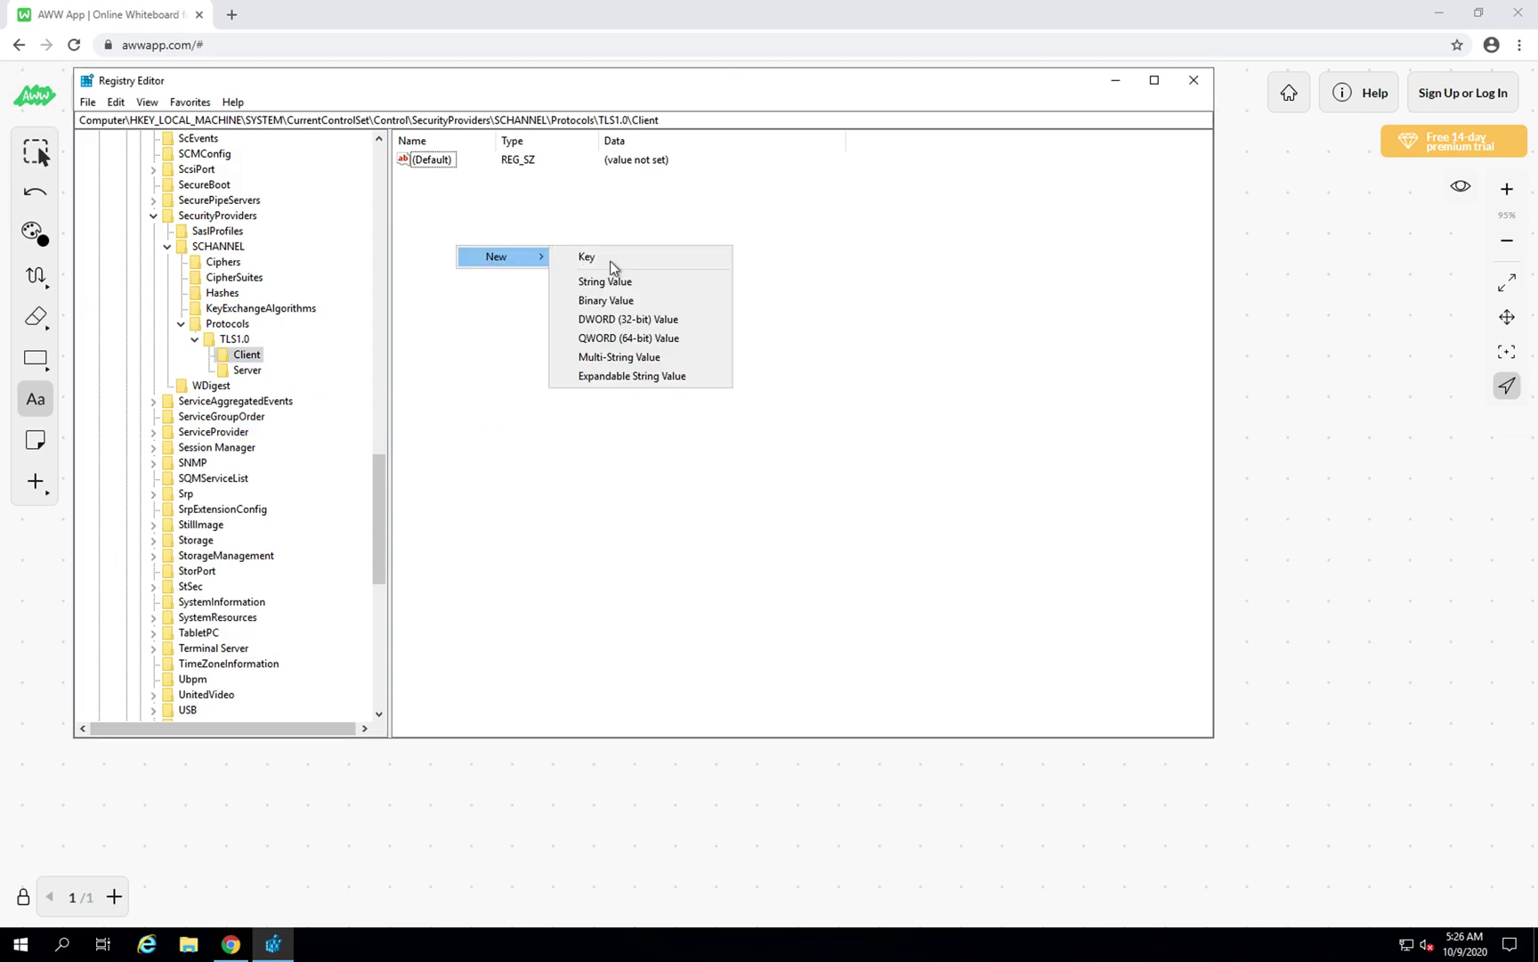
click(645, 321)
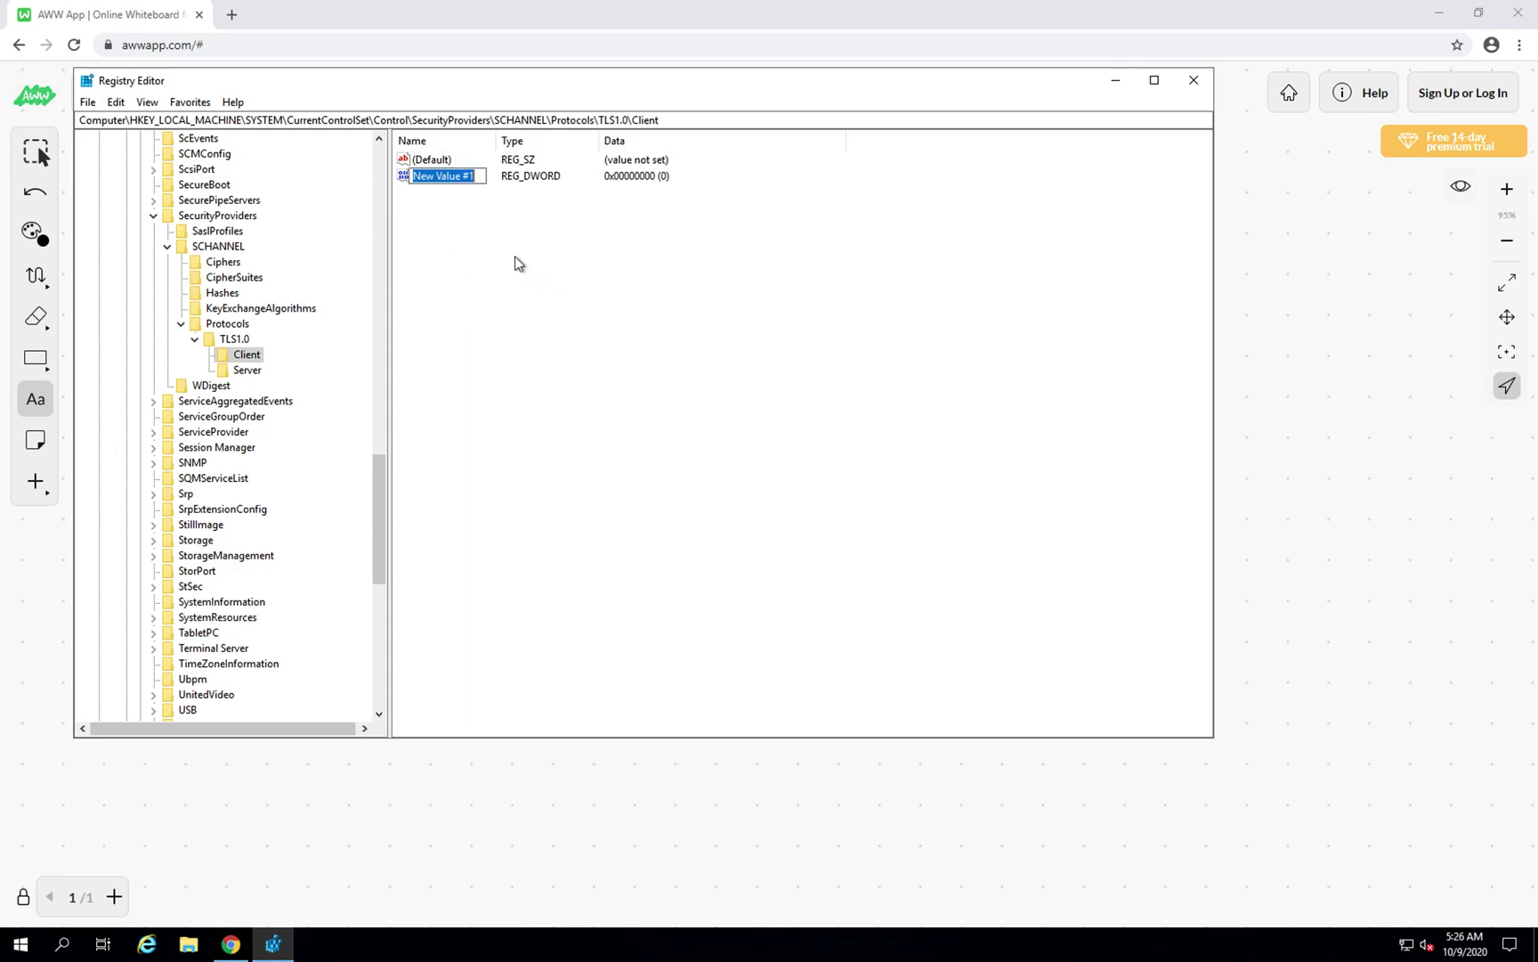
text(Enabled)
key(Return)
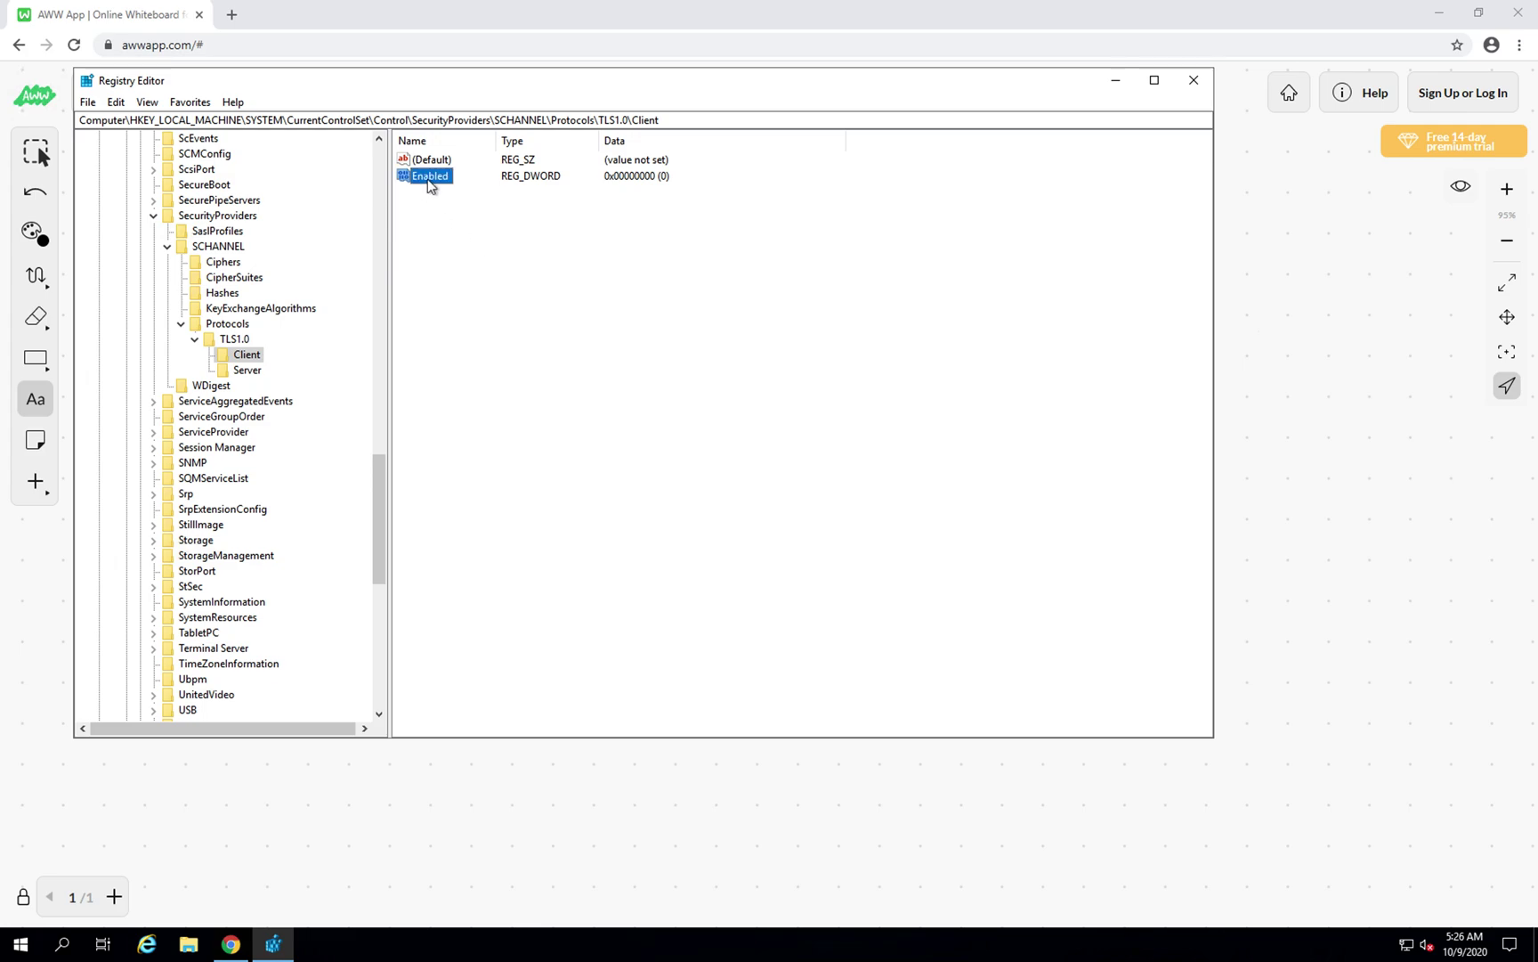
double_click(429, 177)
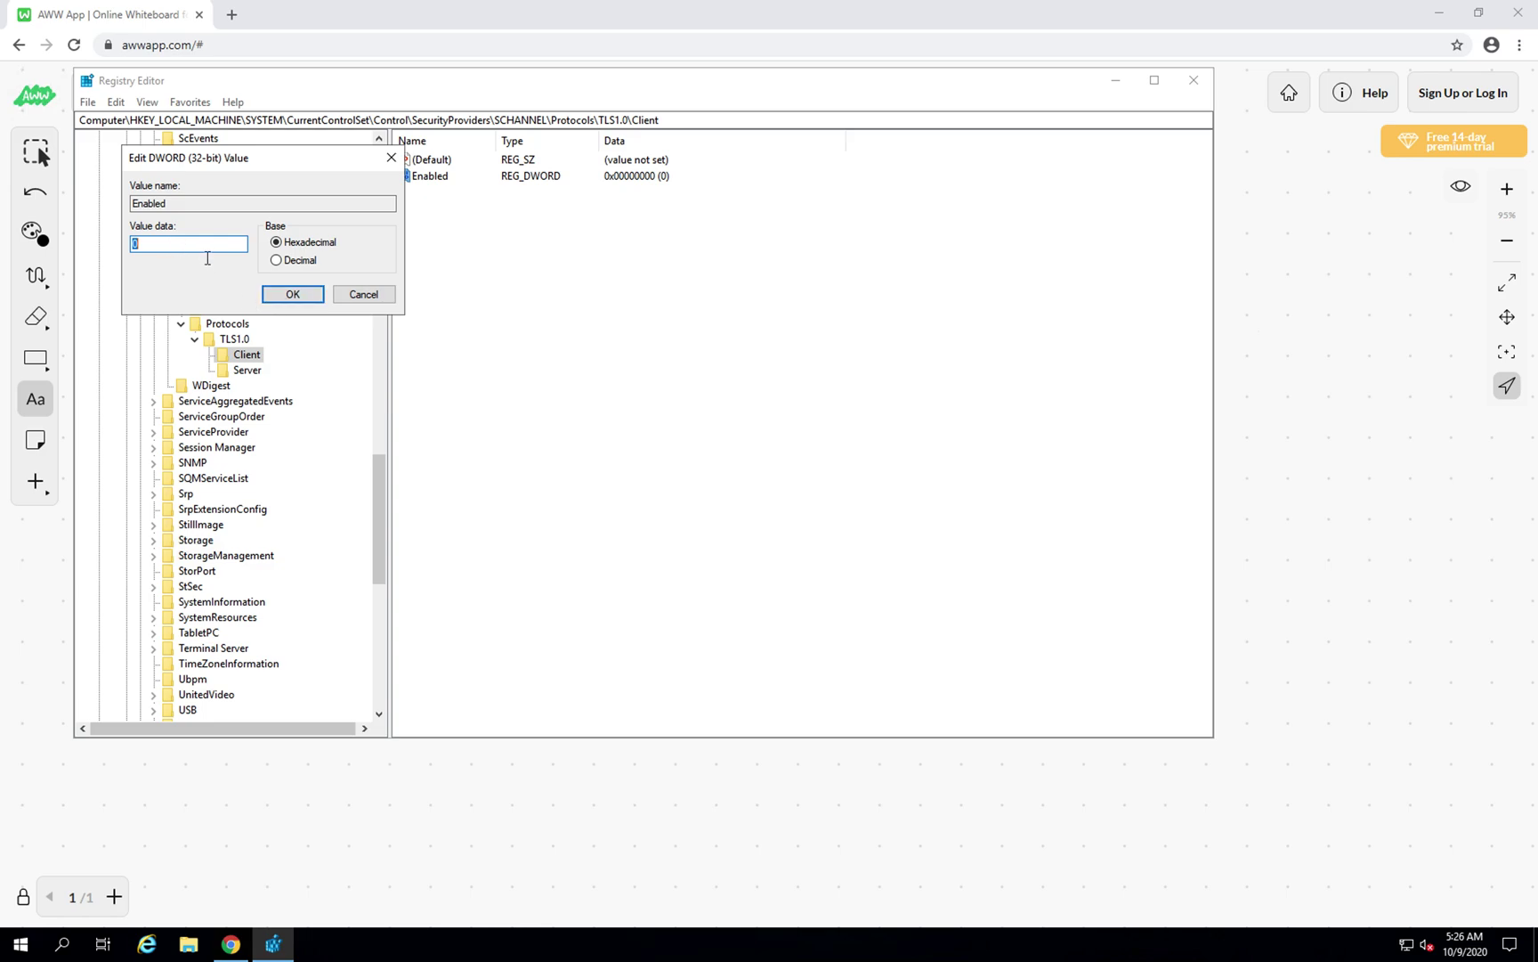
click(282, 298)
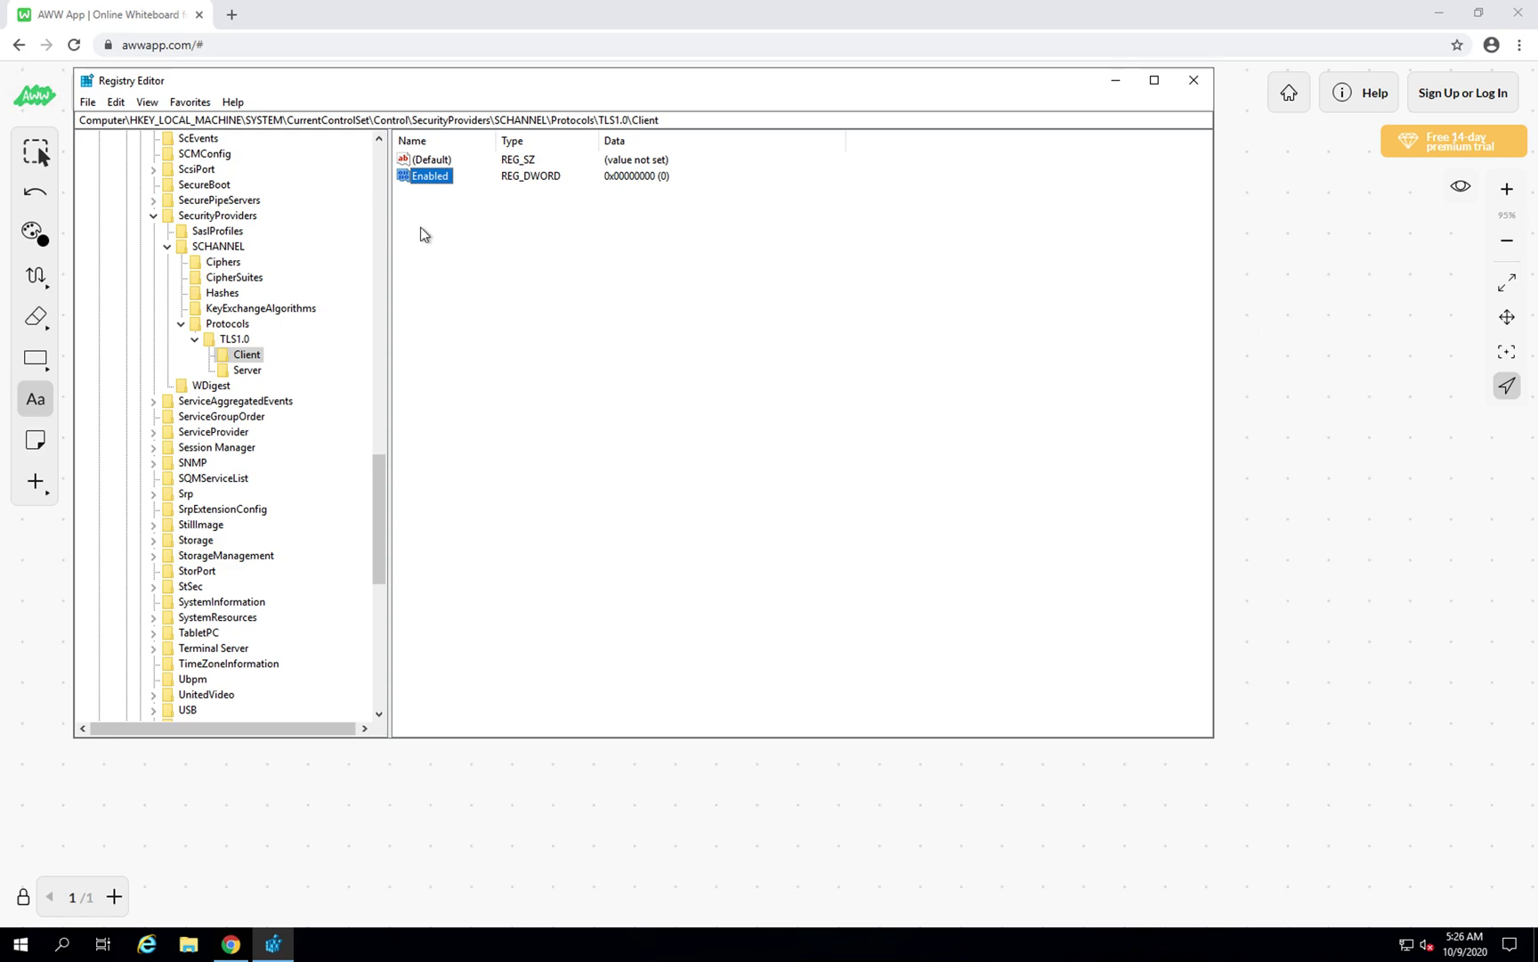
Create a DWORD (32-bit) value named Enabled in the Server key under TLS1.0, with value data 0
click(262, 373)
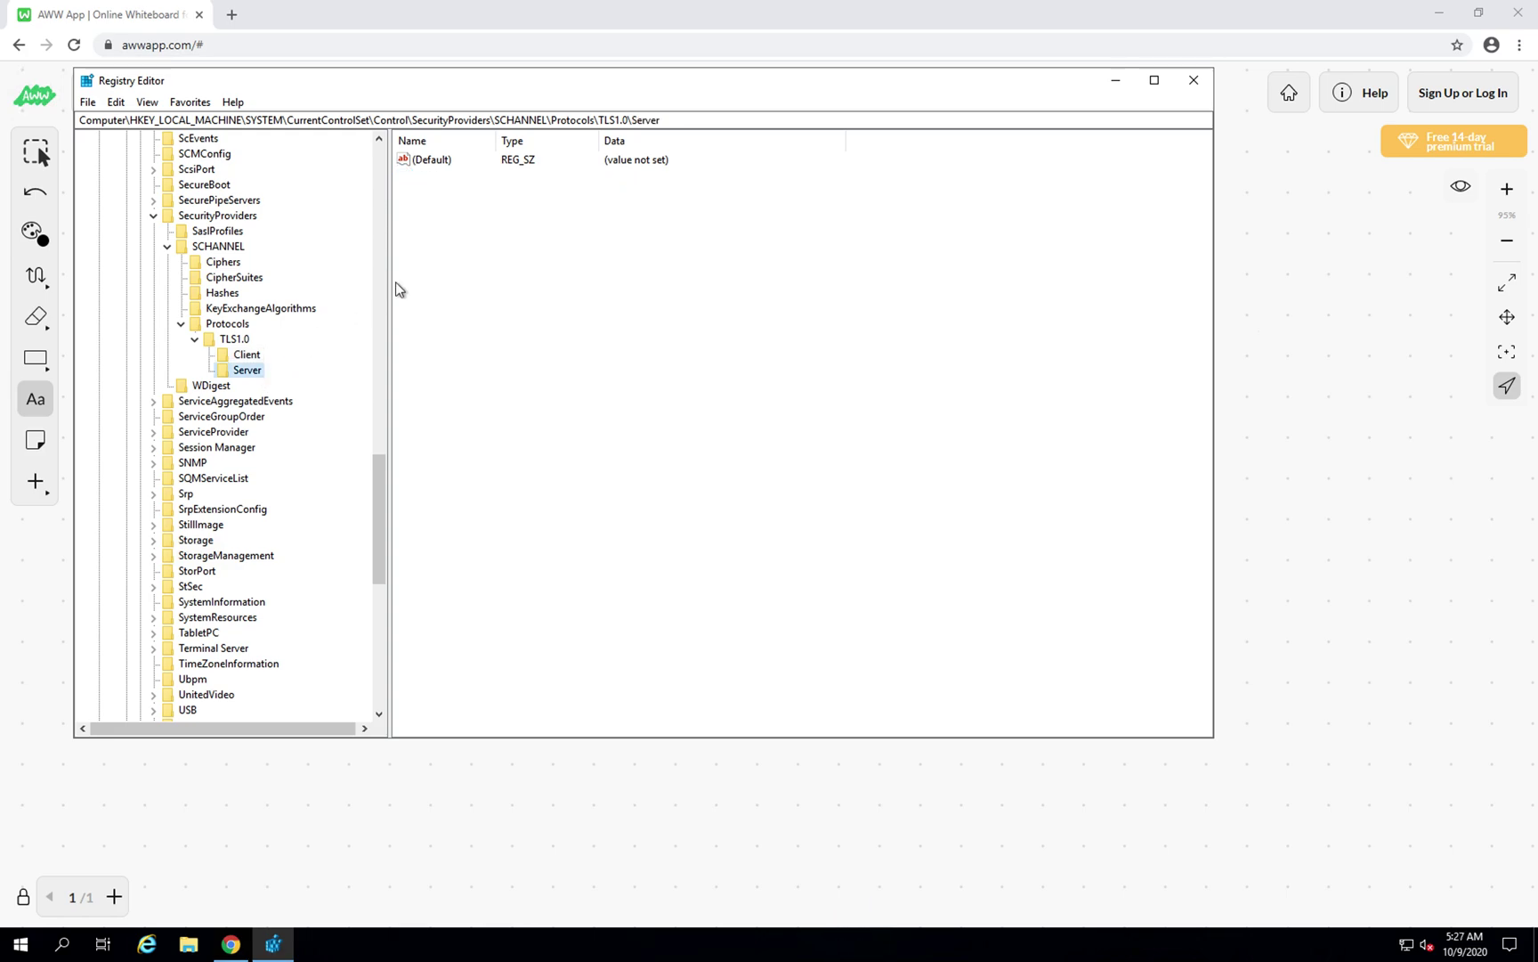
right_click(552, 231)
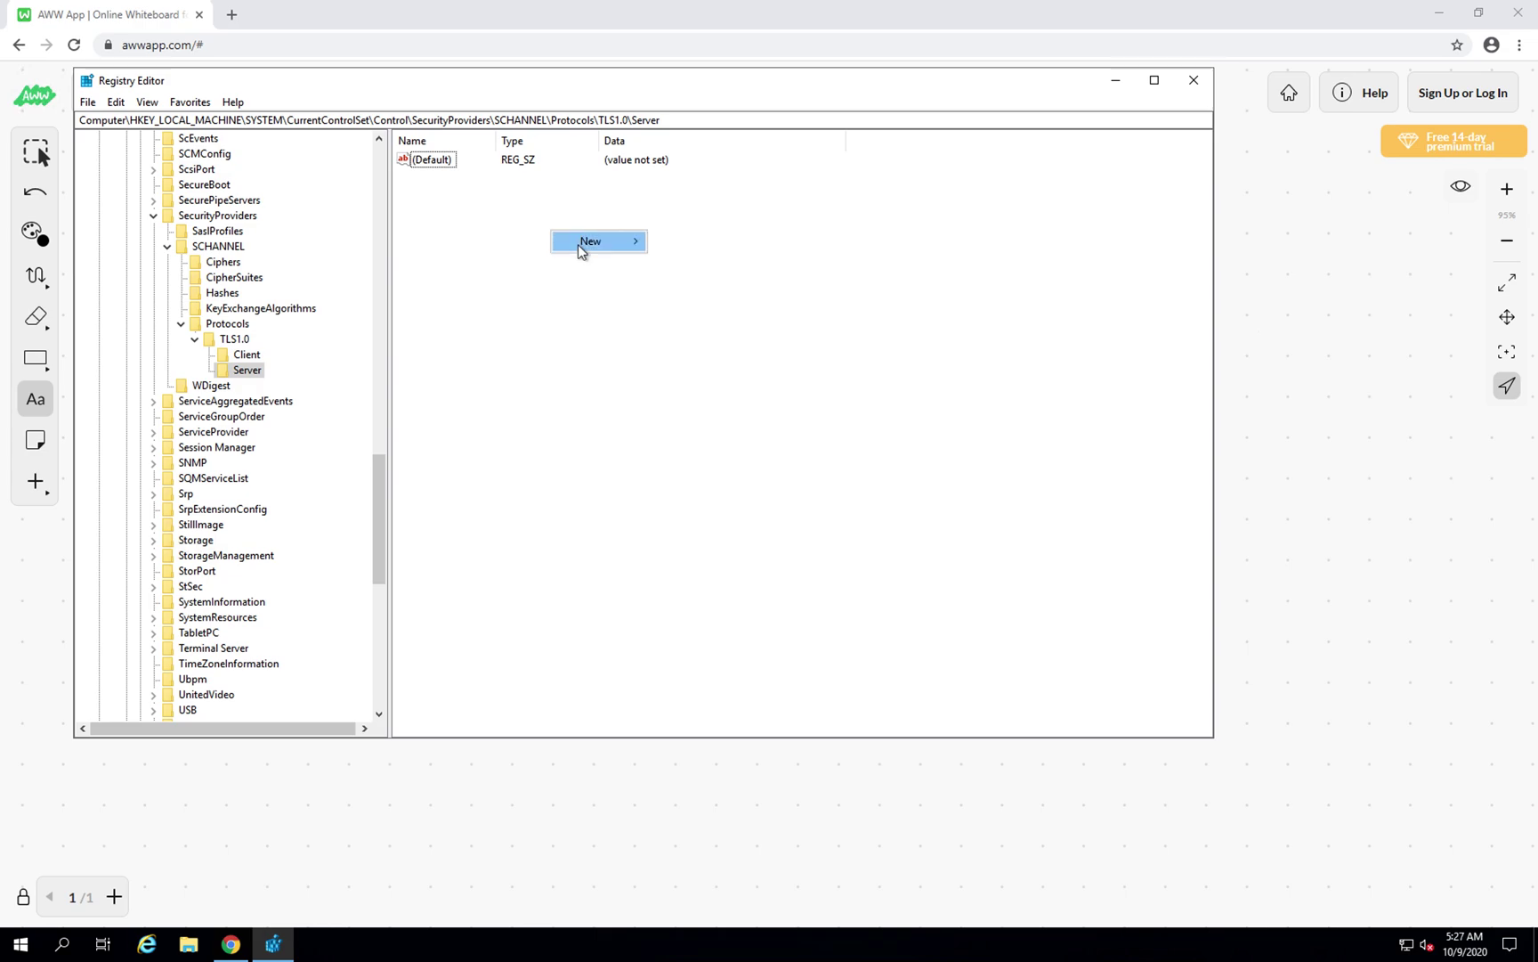
mouse_move(583, 244)
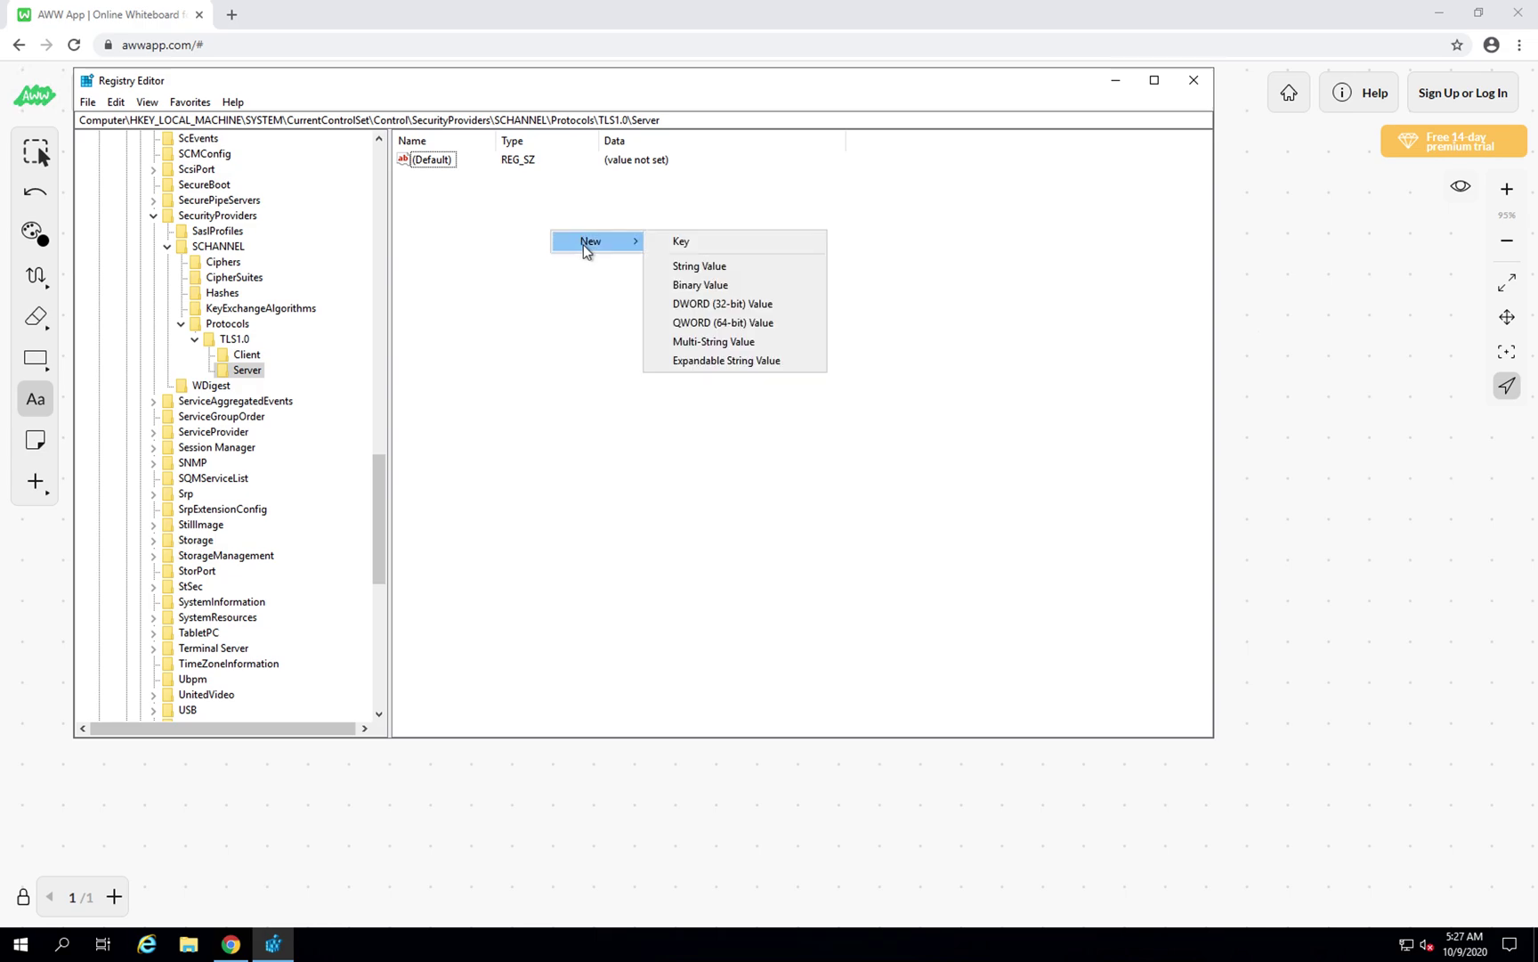
click(684, 304)
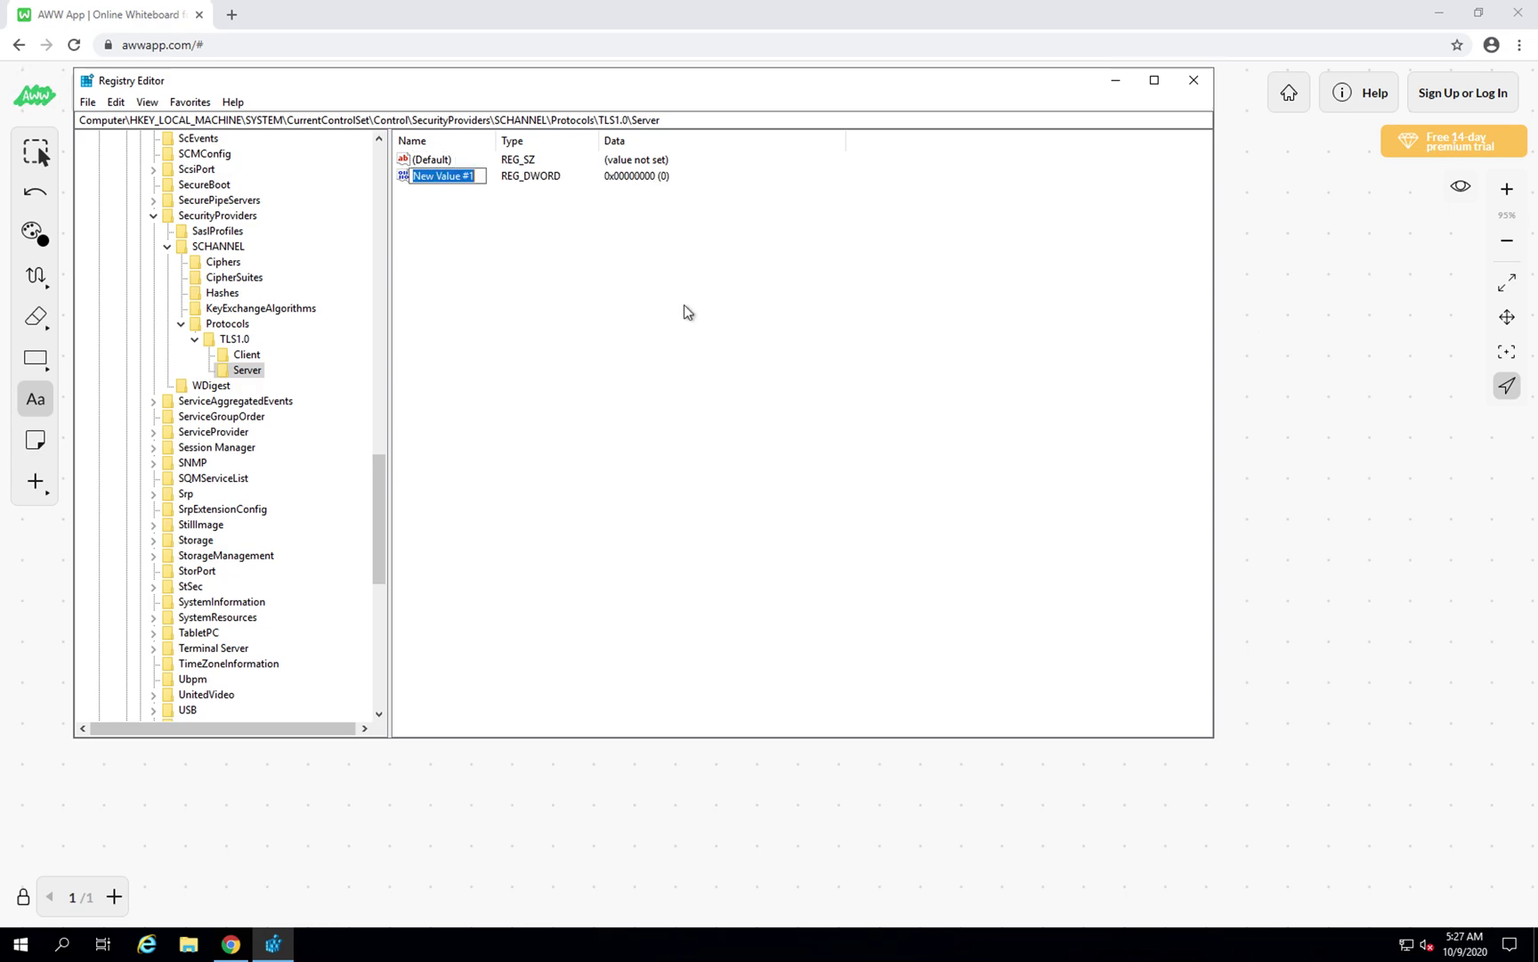
text(Enabled)
key(Return)
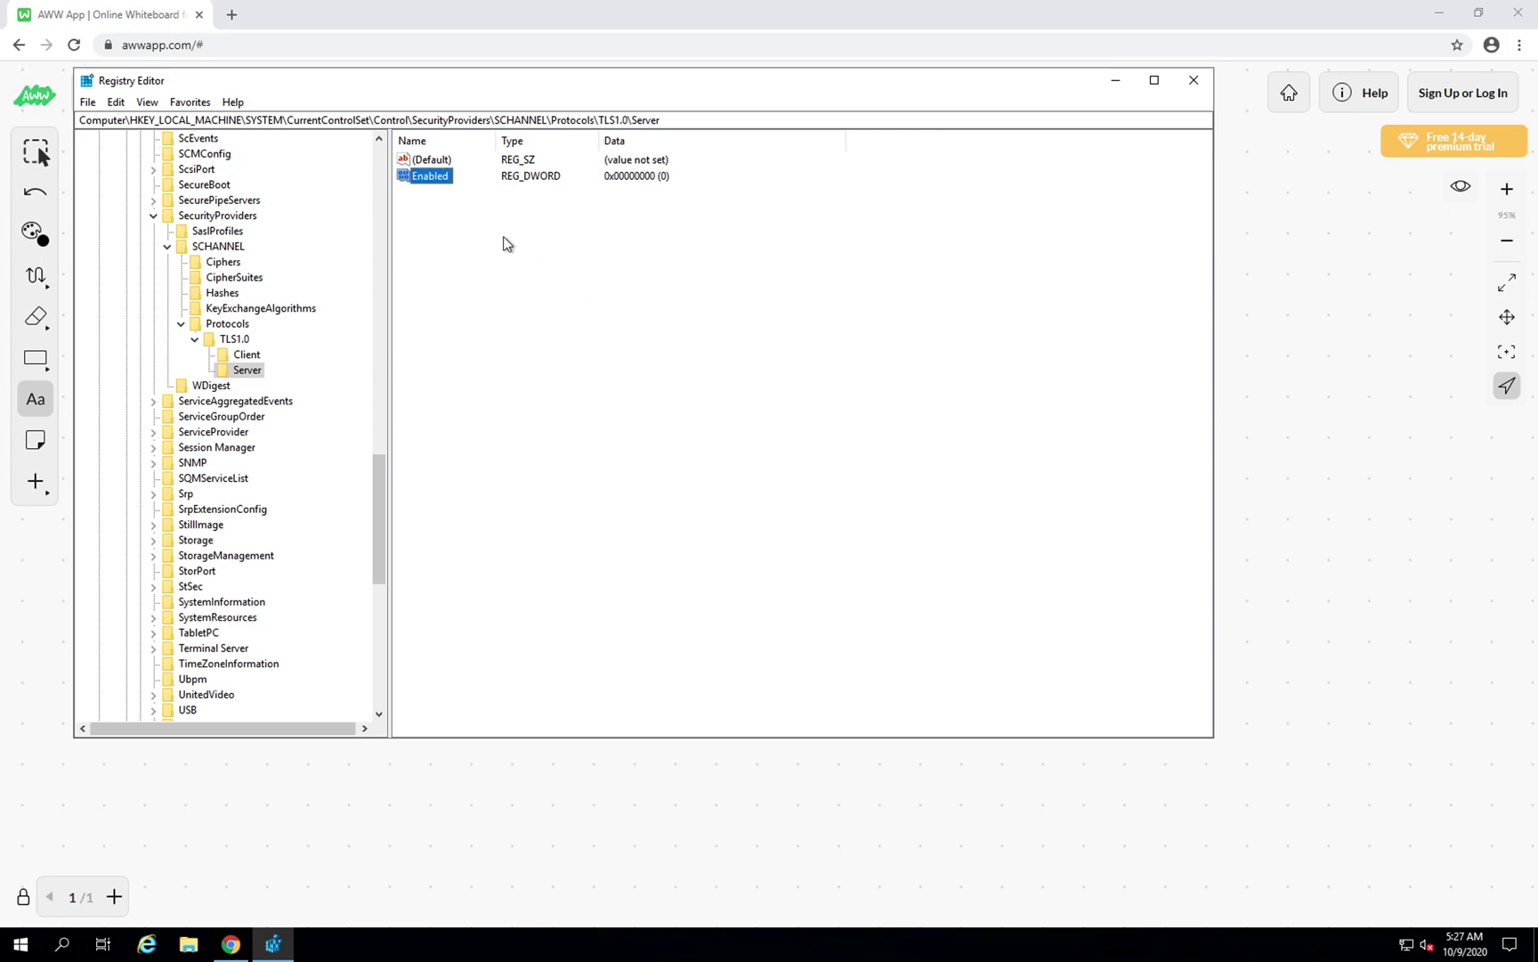
double_click(438, 182)
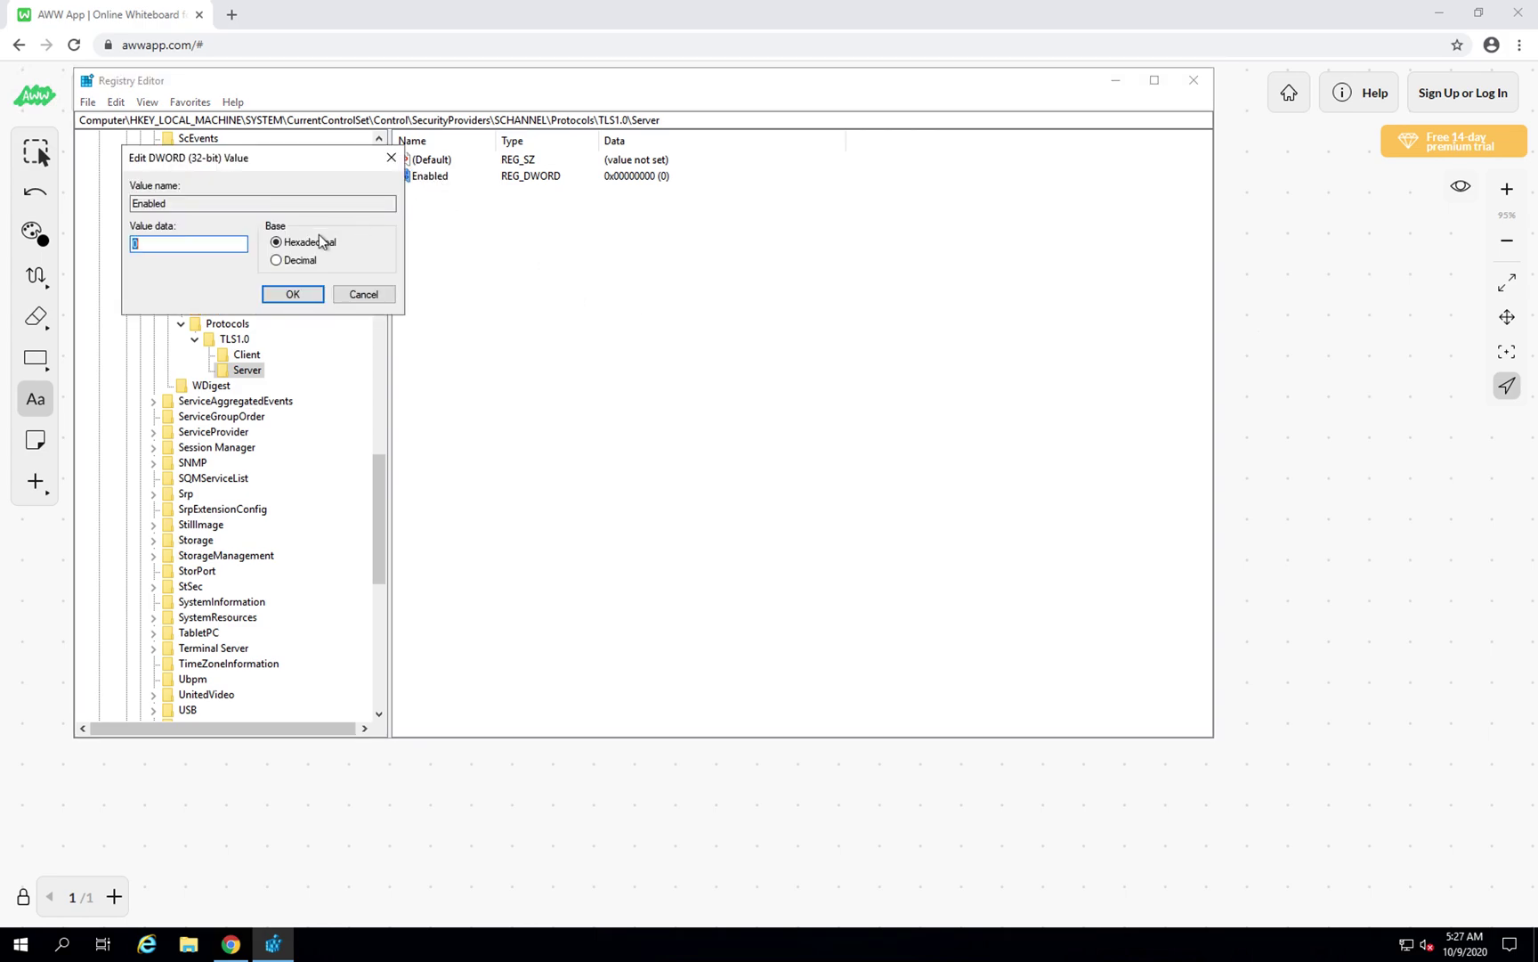
click(292, 294)
Add a DWORD (32-bit) value named DisbaledByDefault to the Server key under TLS1.0
right_click(437, 250)
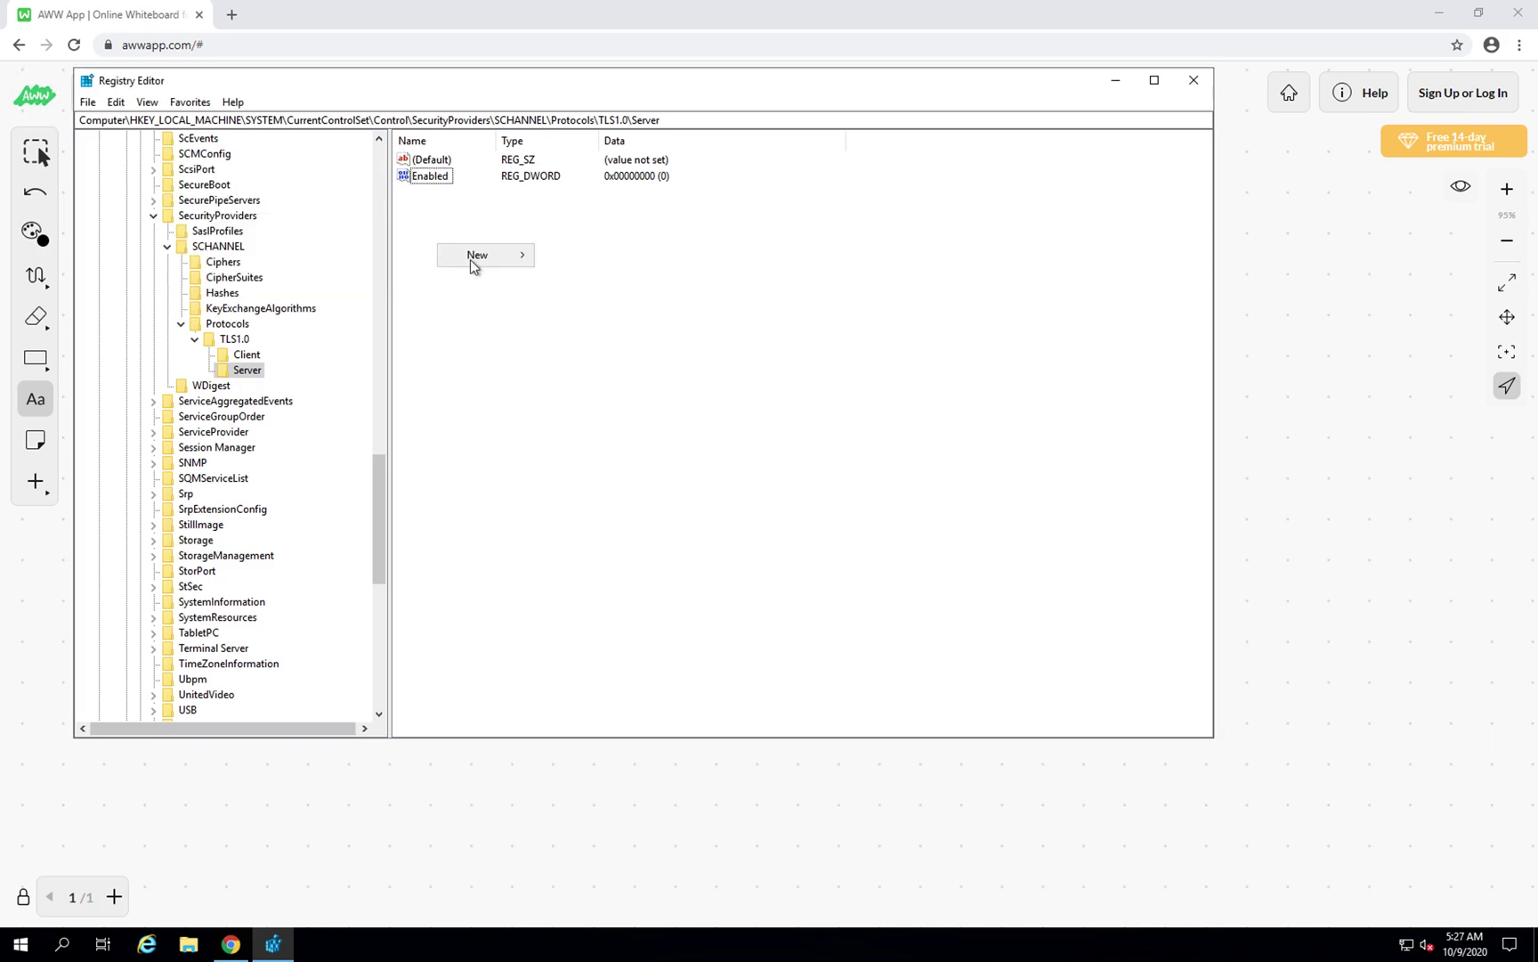
mouse_move(472, 260)
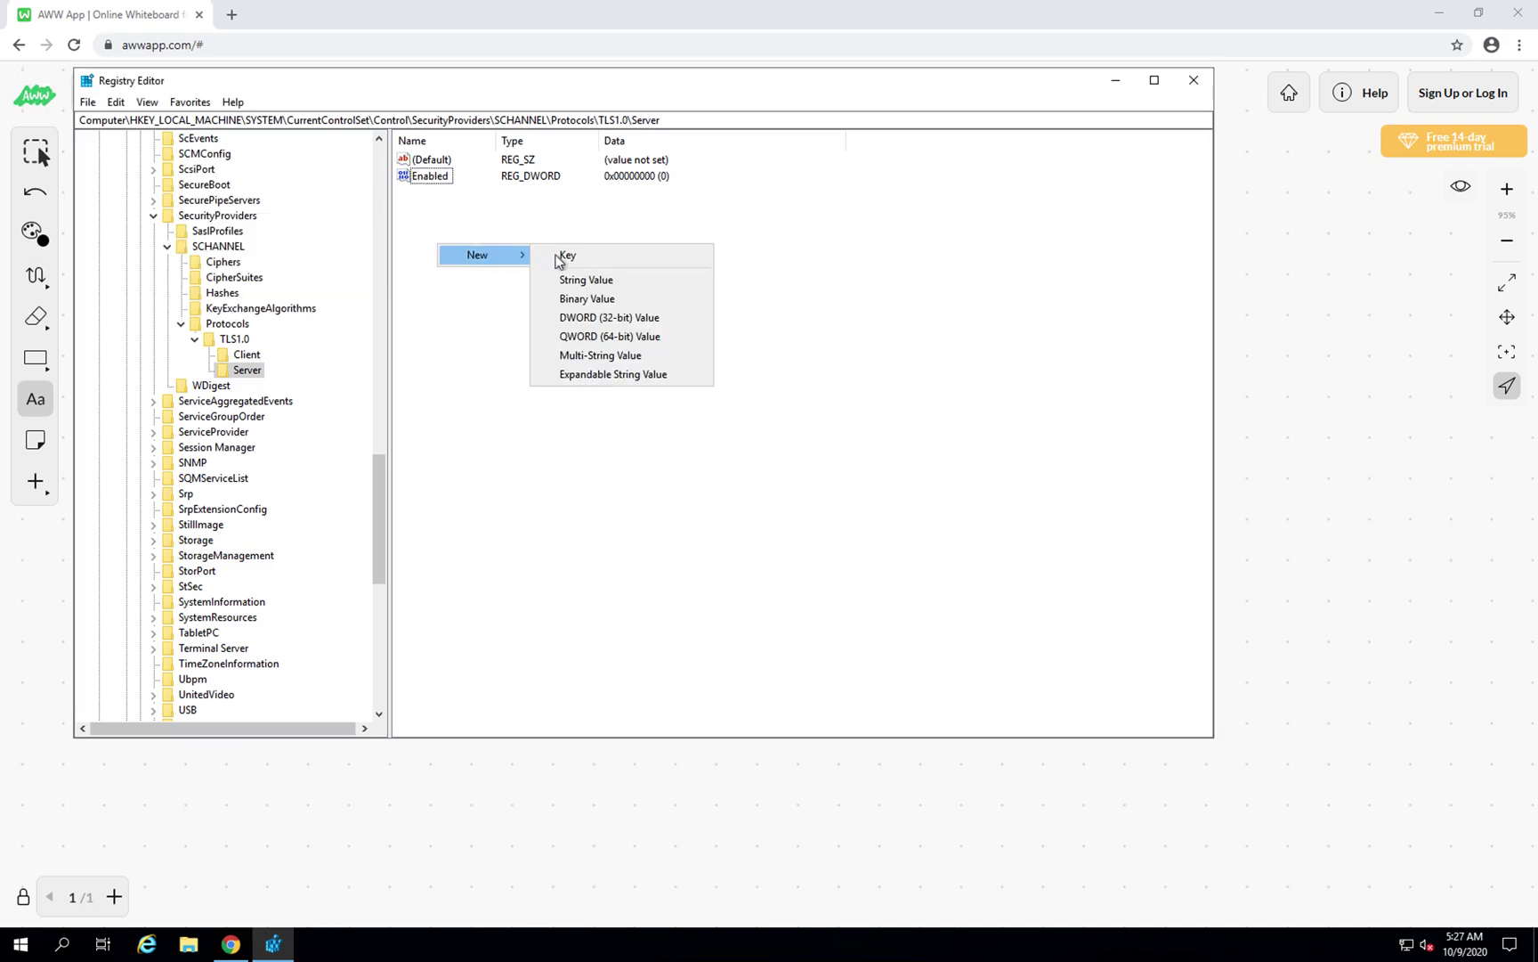
click(570, 319)
text(Disbaled)
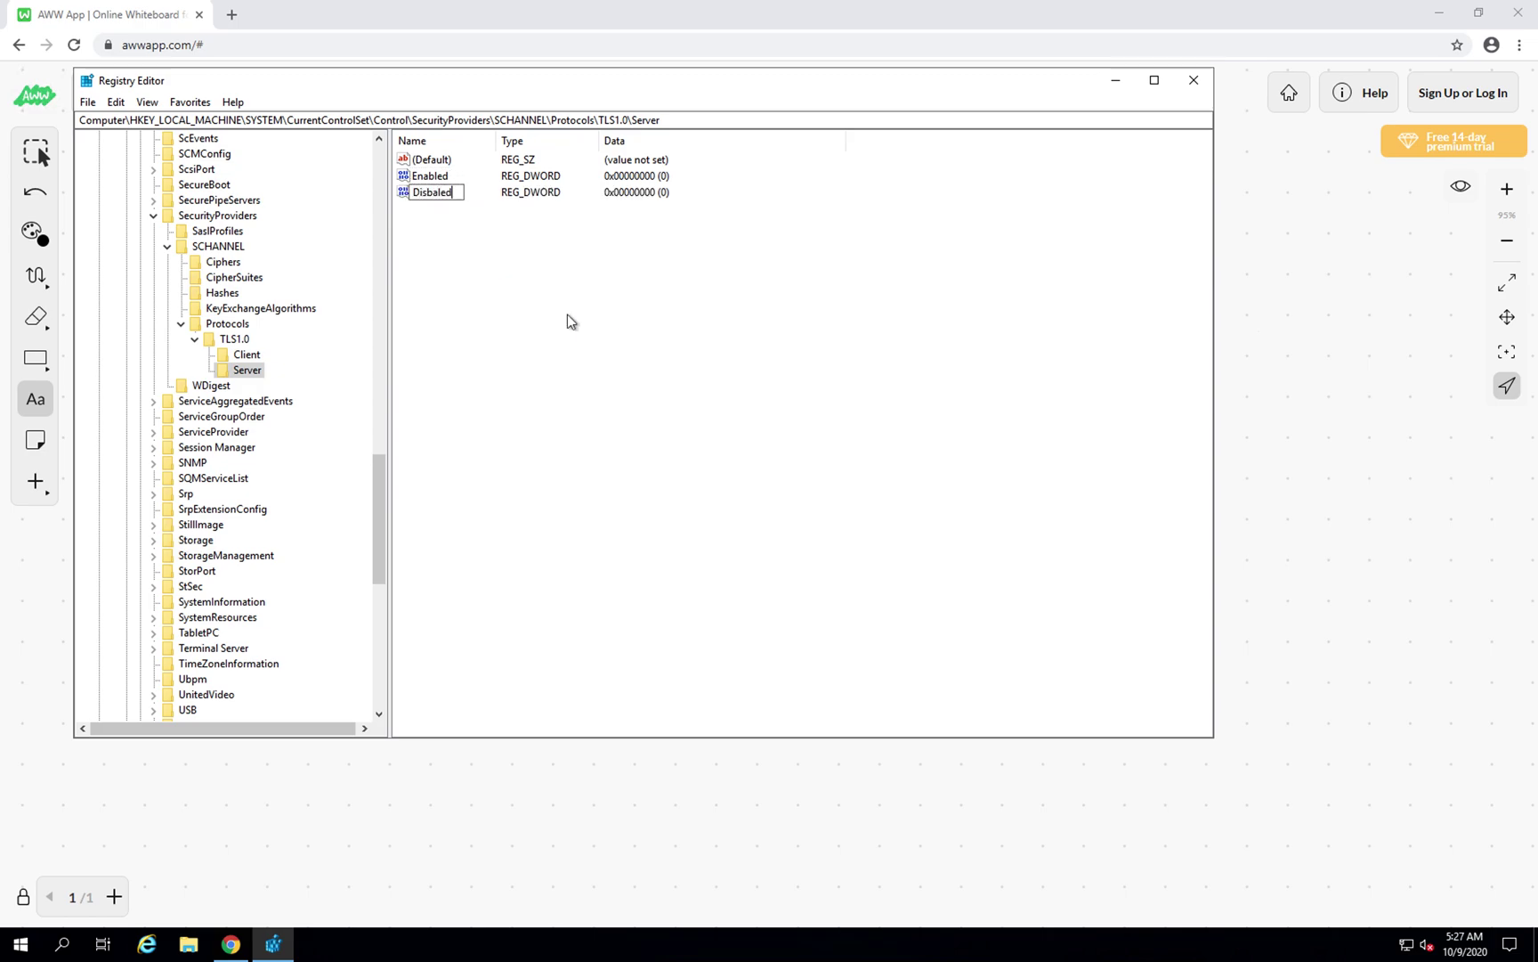
text(ByDefault)
key(Return)
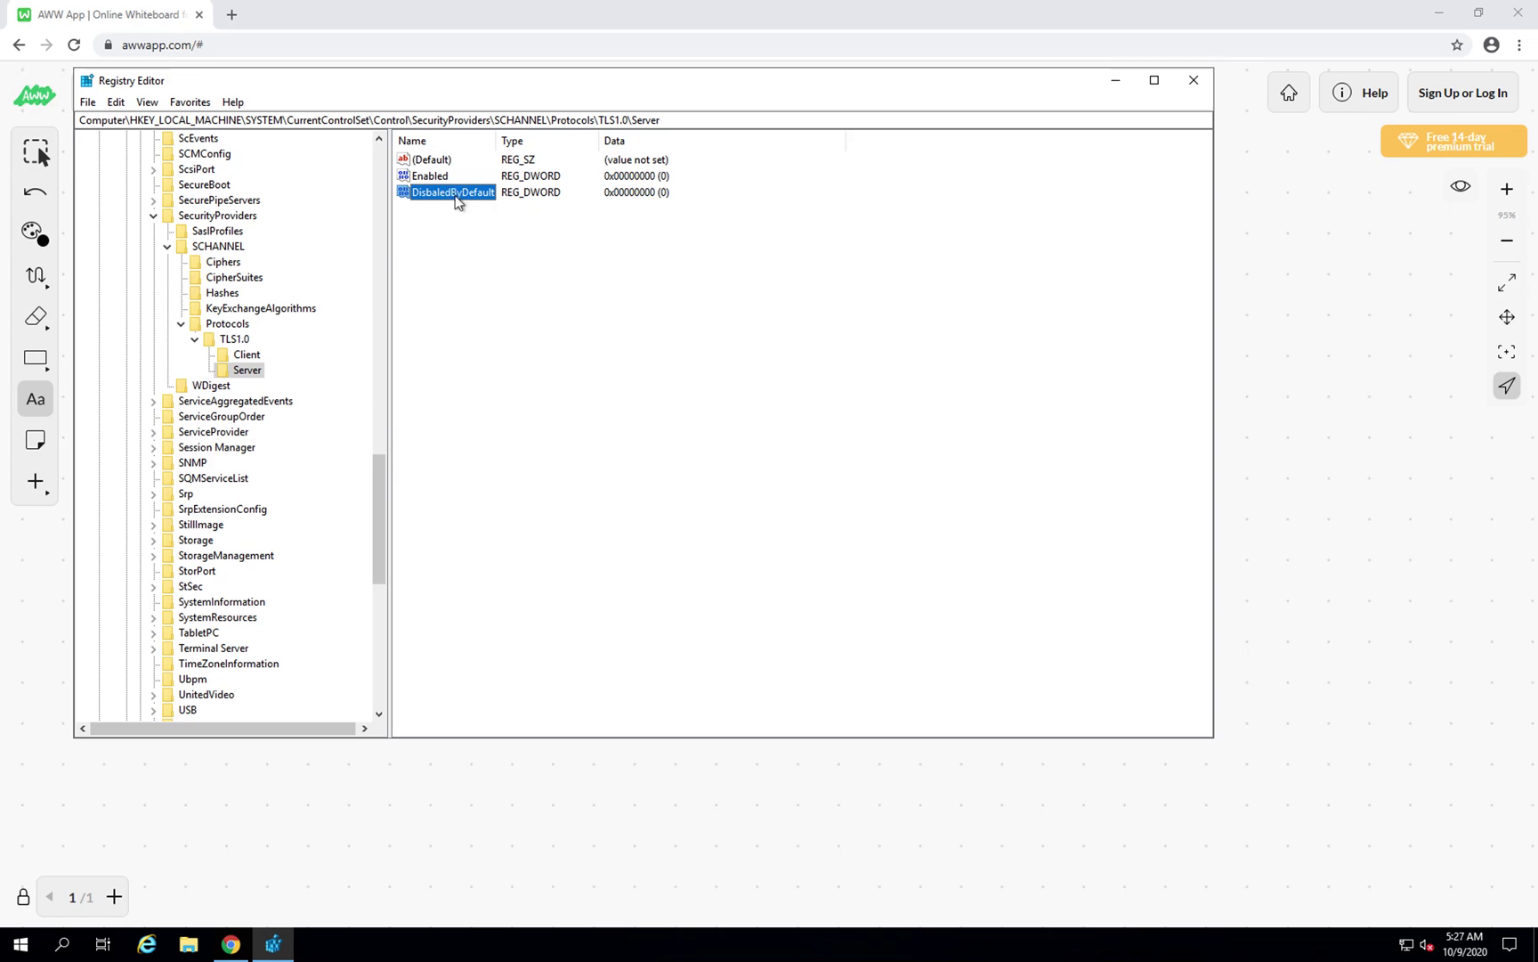
Set the value data of DisbaledByDefault in the TLS1.0 Server key to 1
double_click(455, 193)
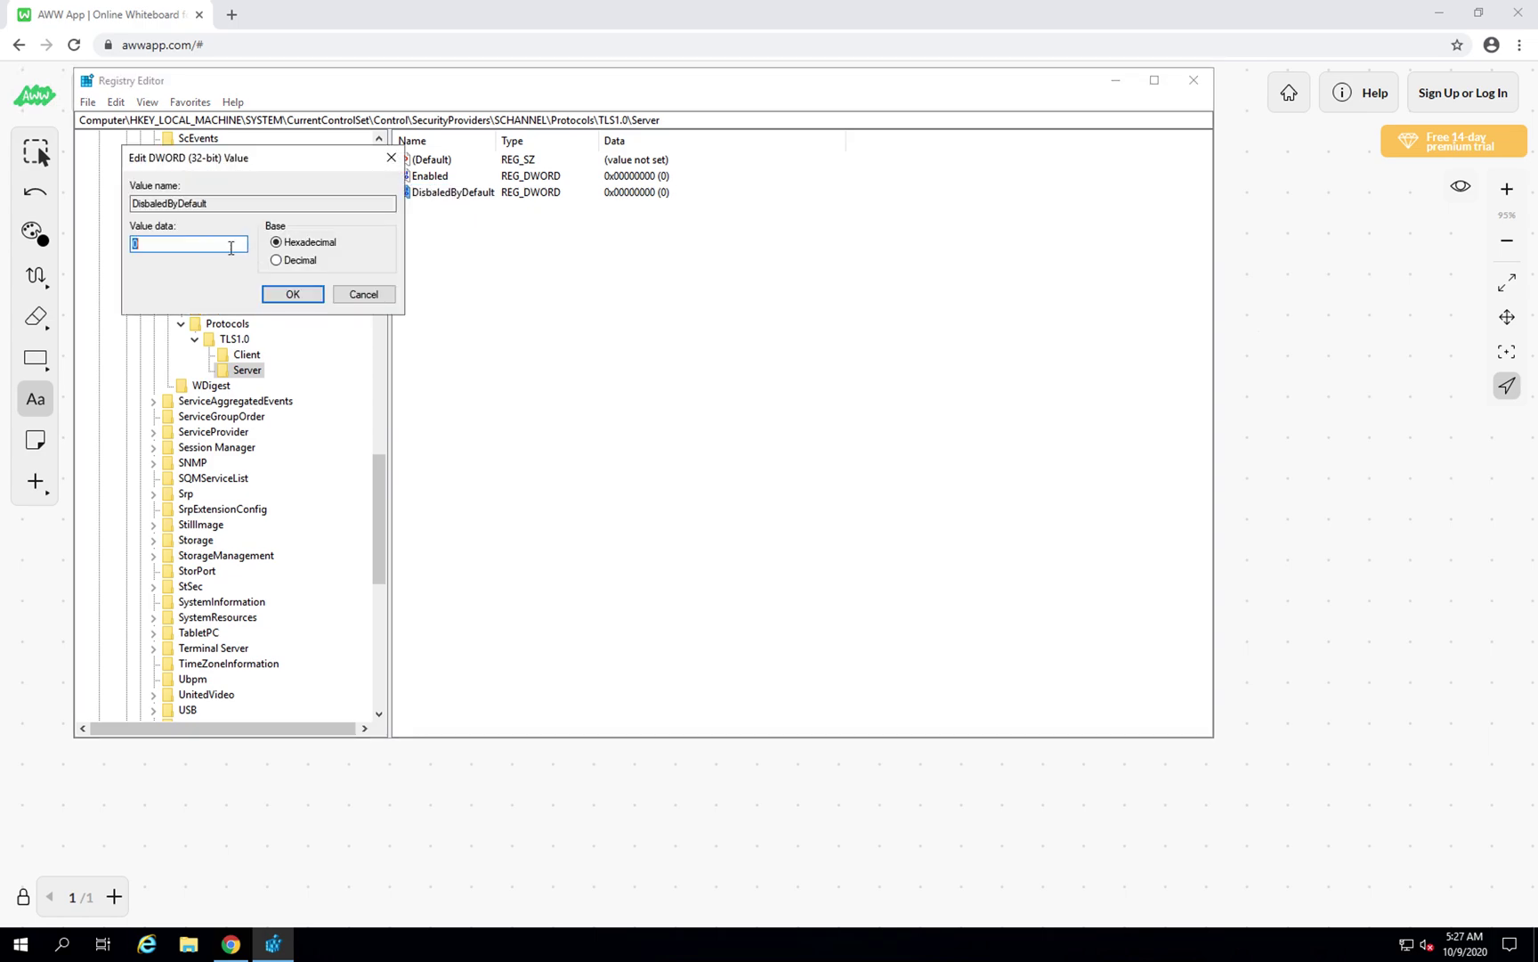
click(189, 248)
double_click(139, 246)
text(1)
click(292, 295)
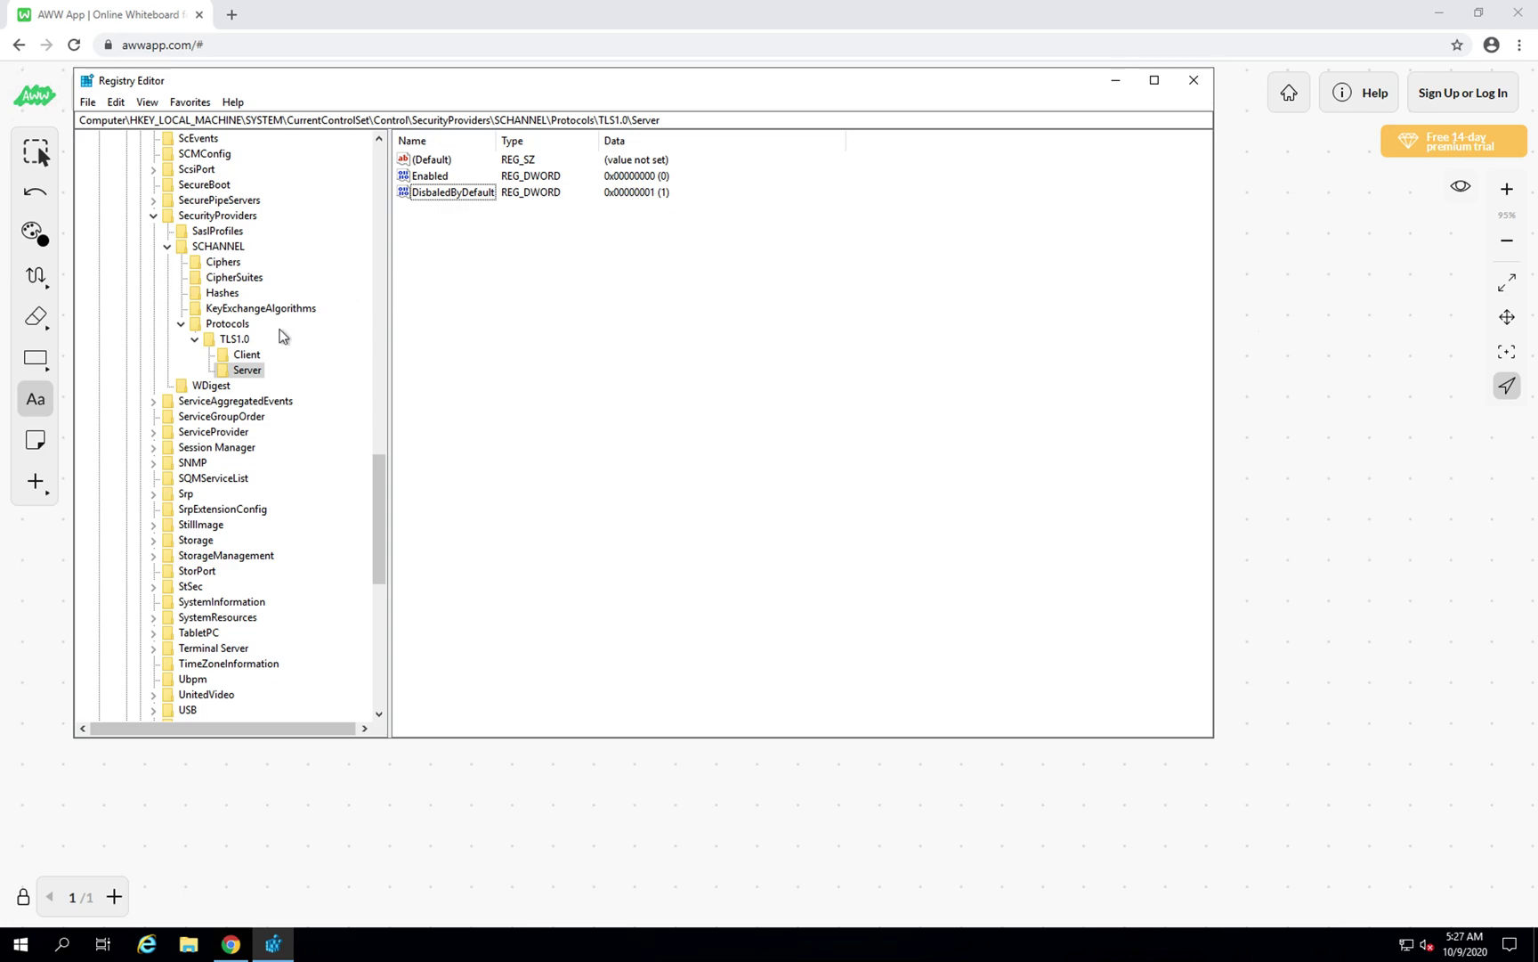
Create a new key named TLS1.1 under the Protocols key
click(232, 341)
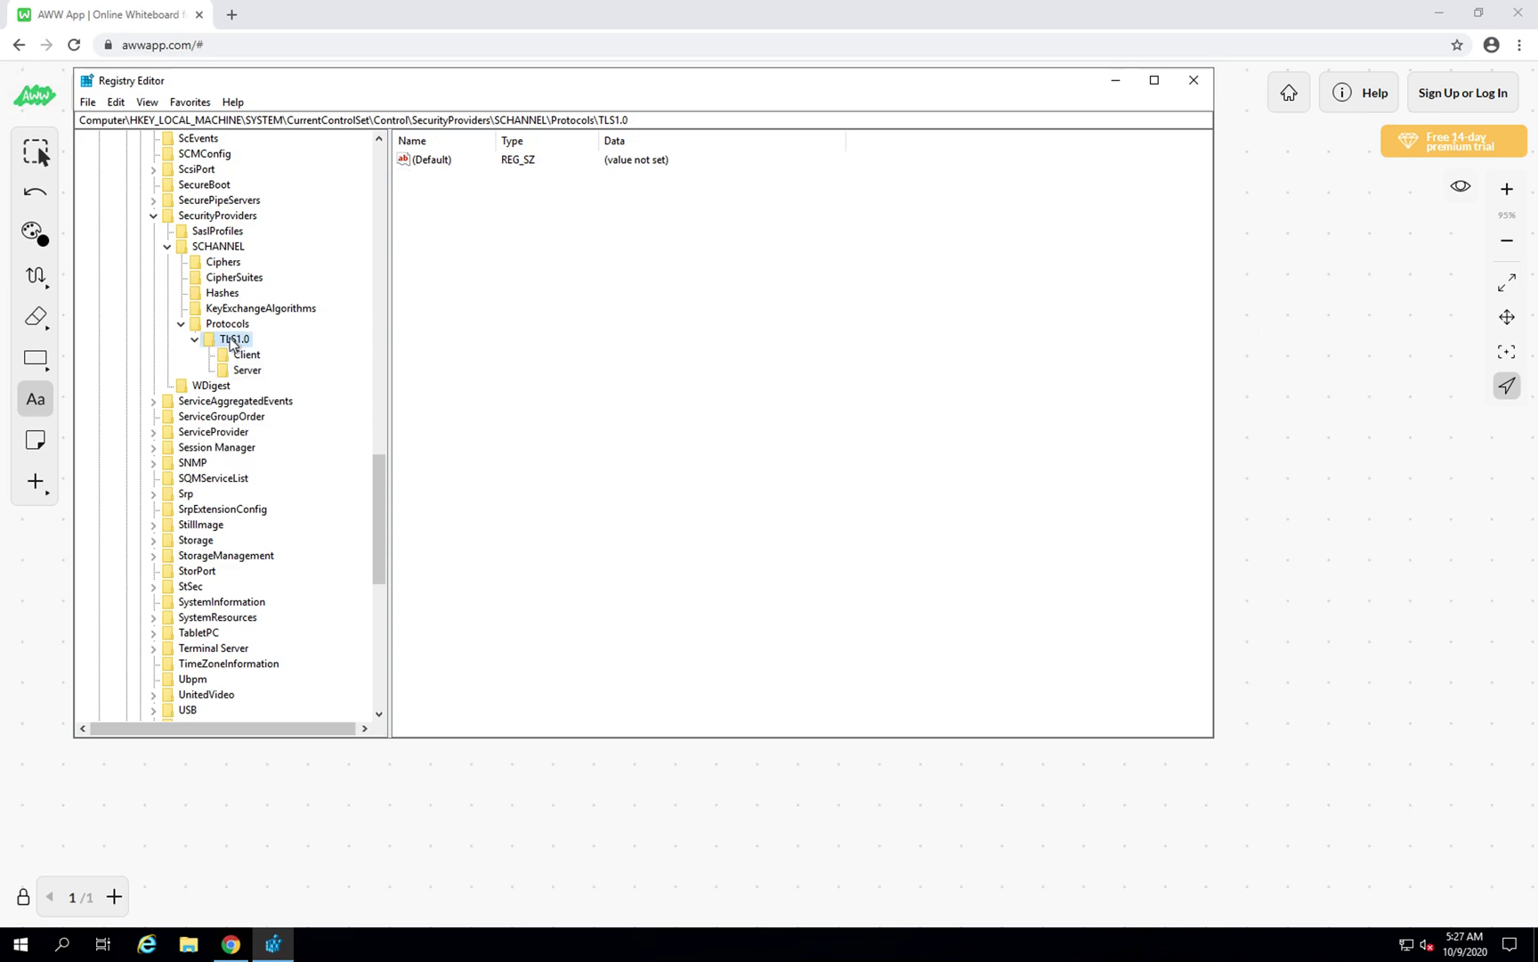
click(227, 325)
right_click(227, 330)
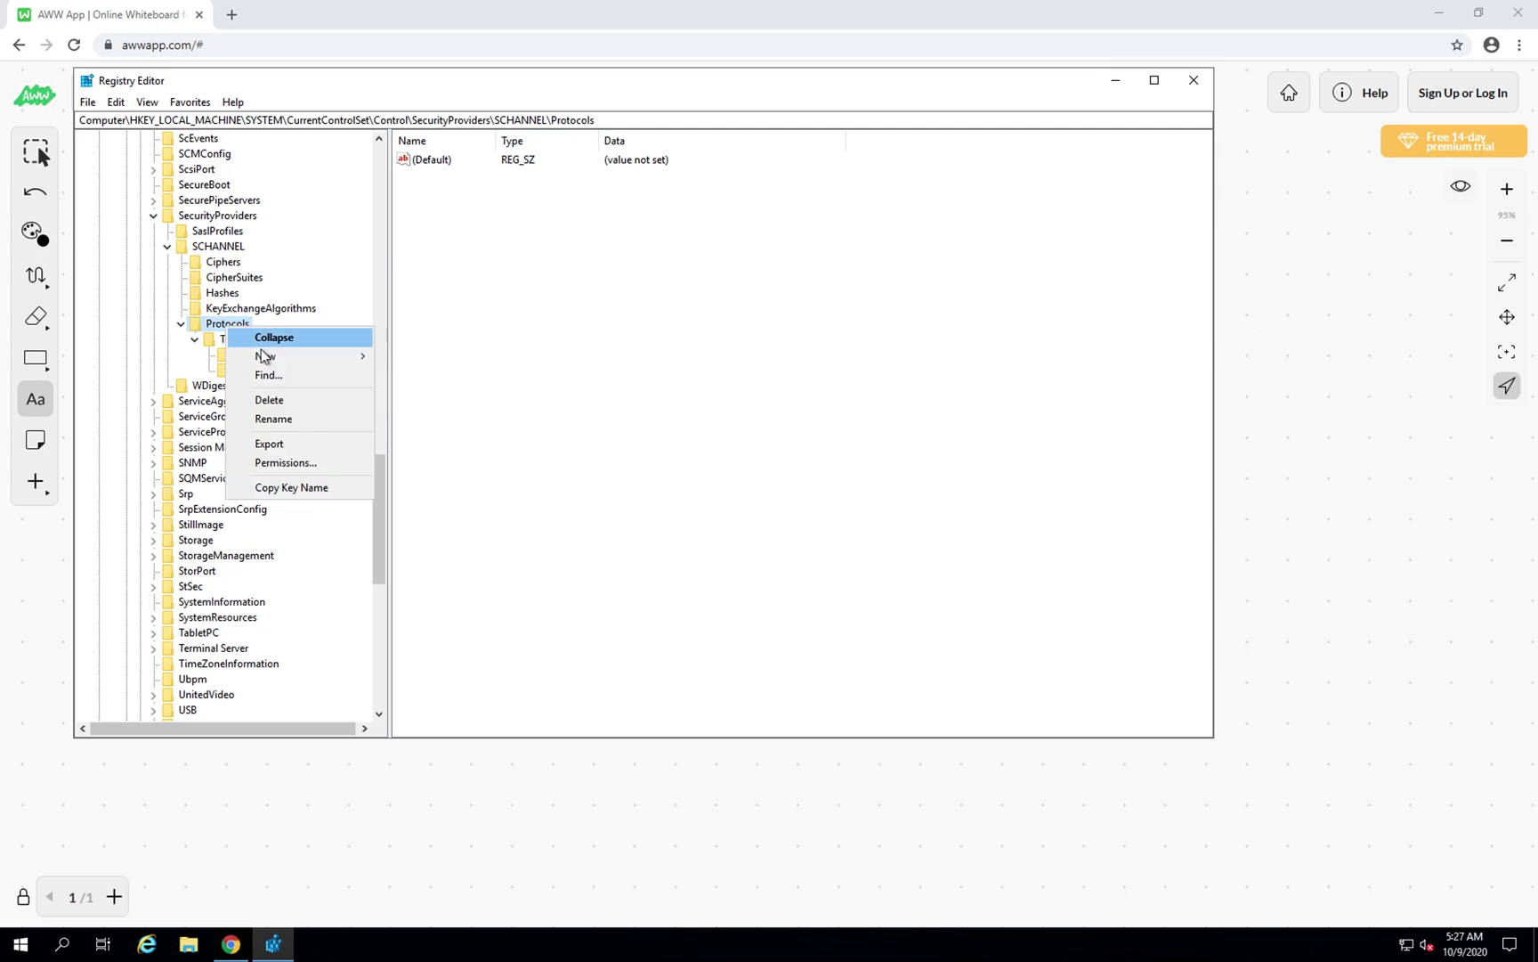
mouse_move(303, 356)
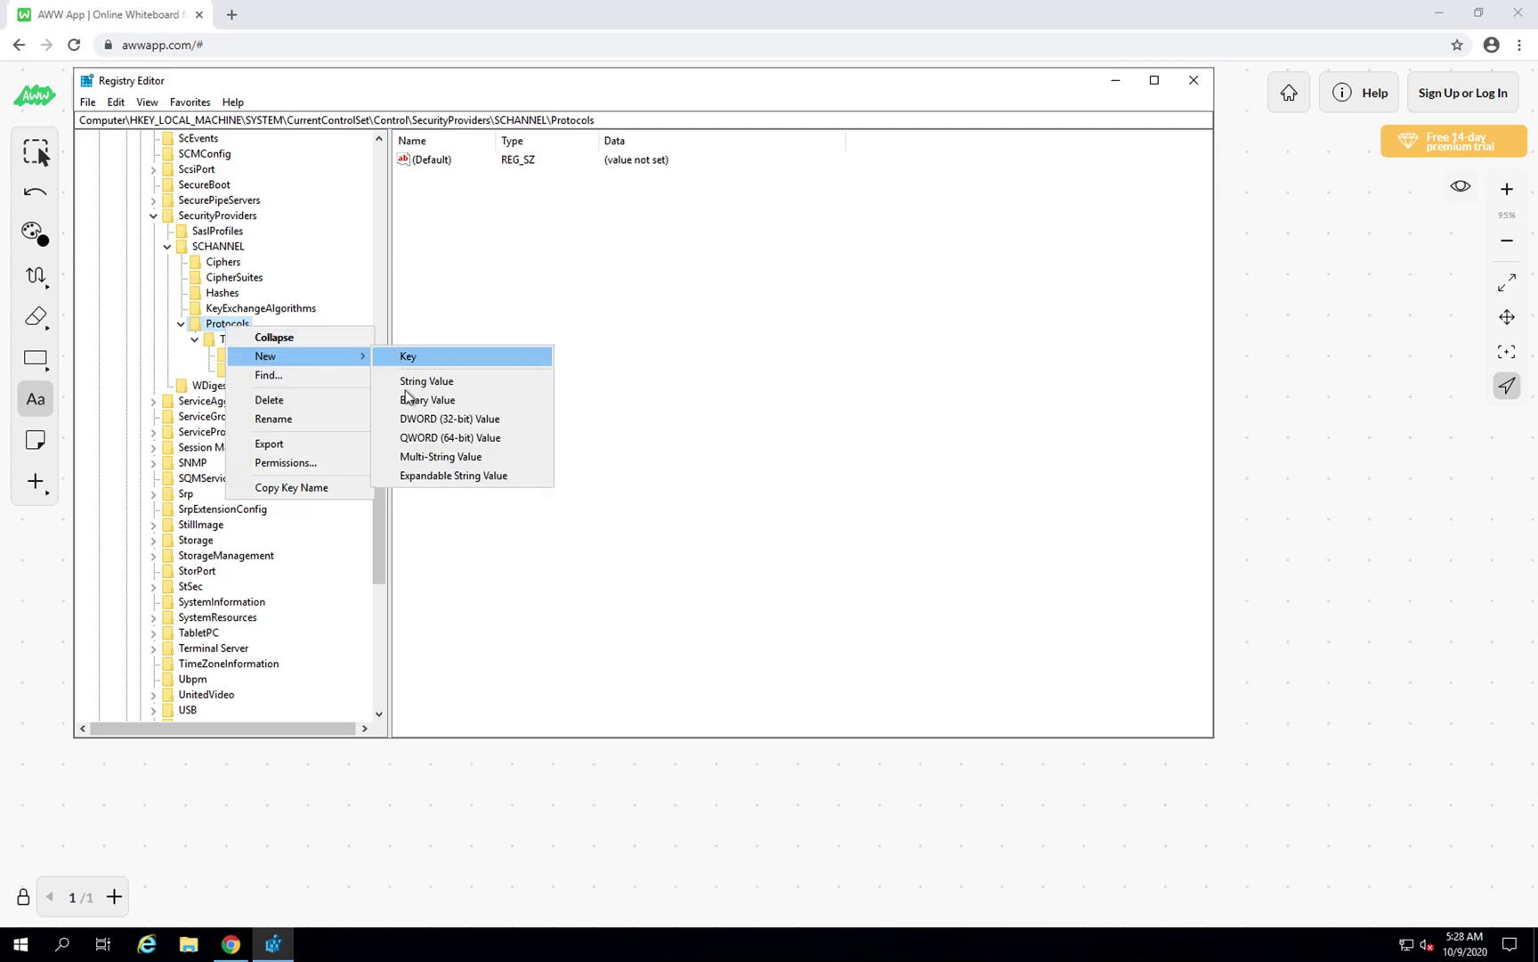
click(405, 357)
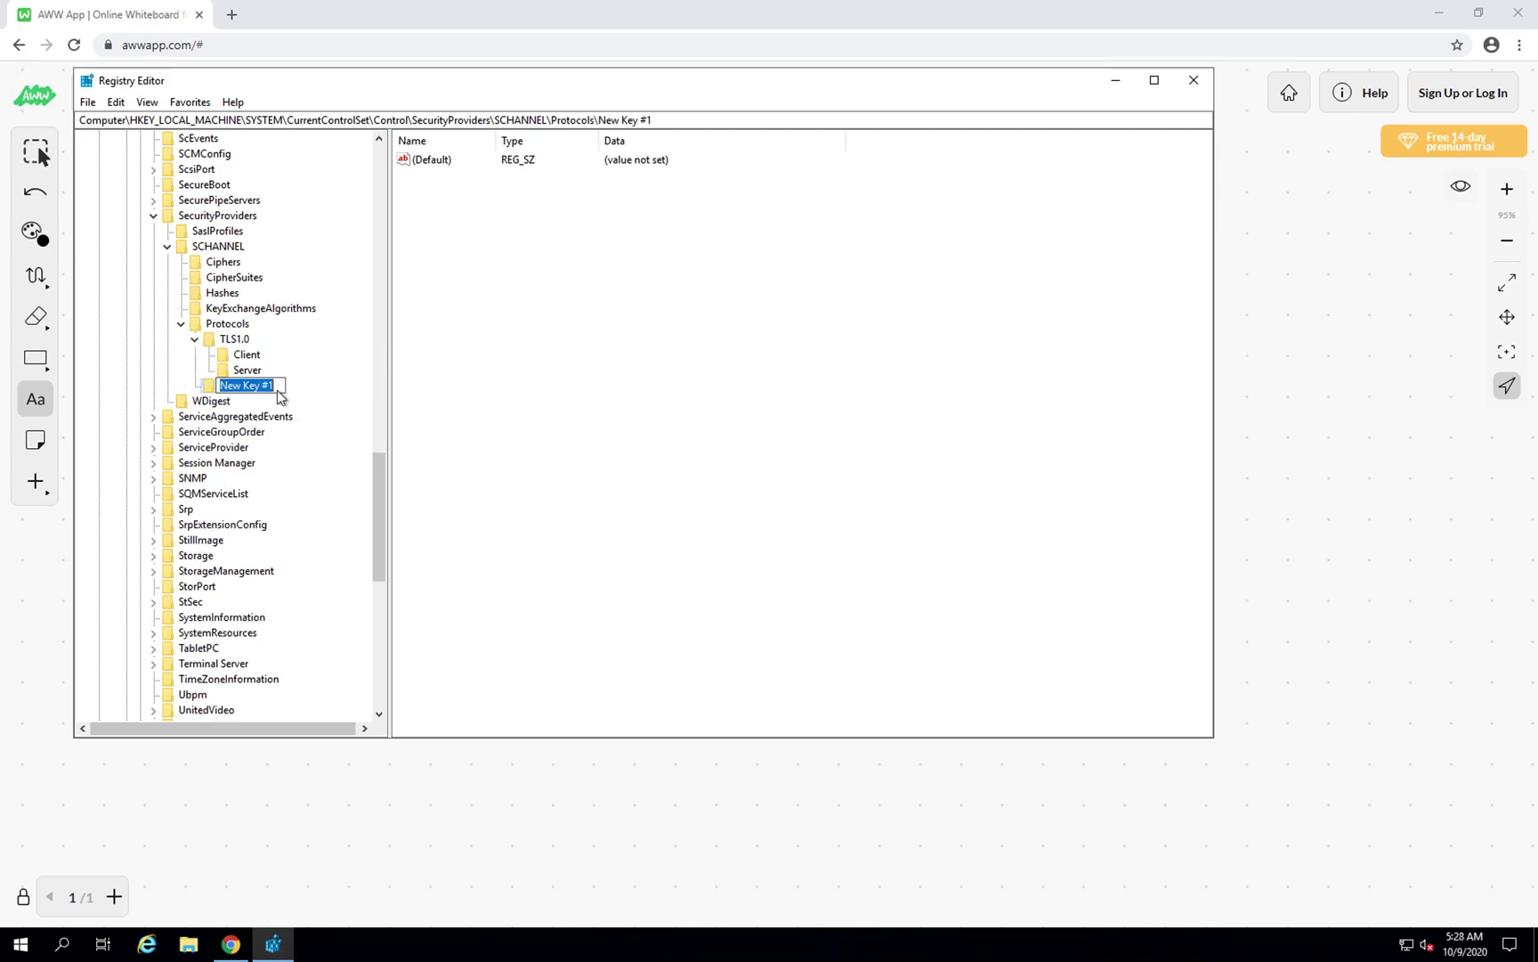
text(TLS1.1)
key(Return)
Create subkeys named Client and Server under the TLS1.1 key
right_click(248, 392)
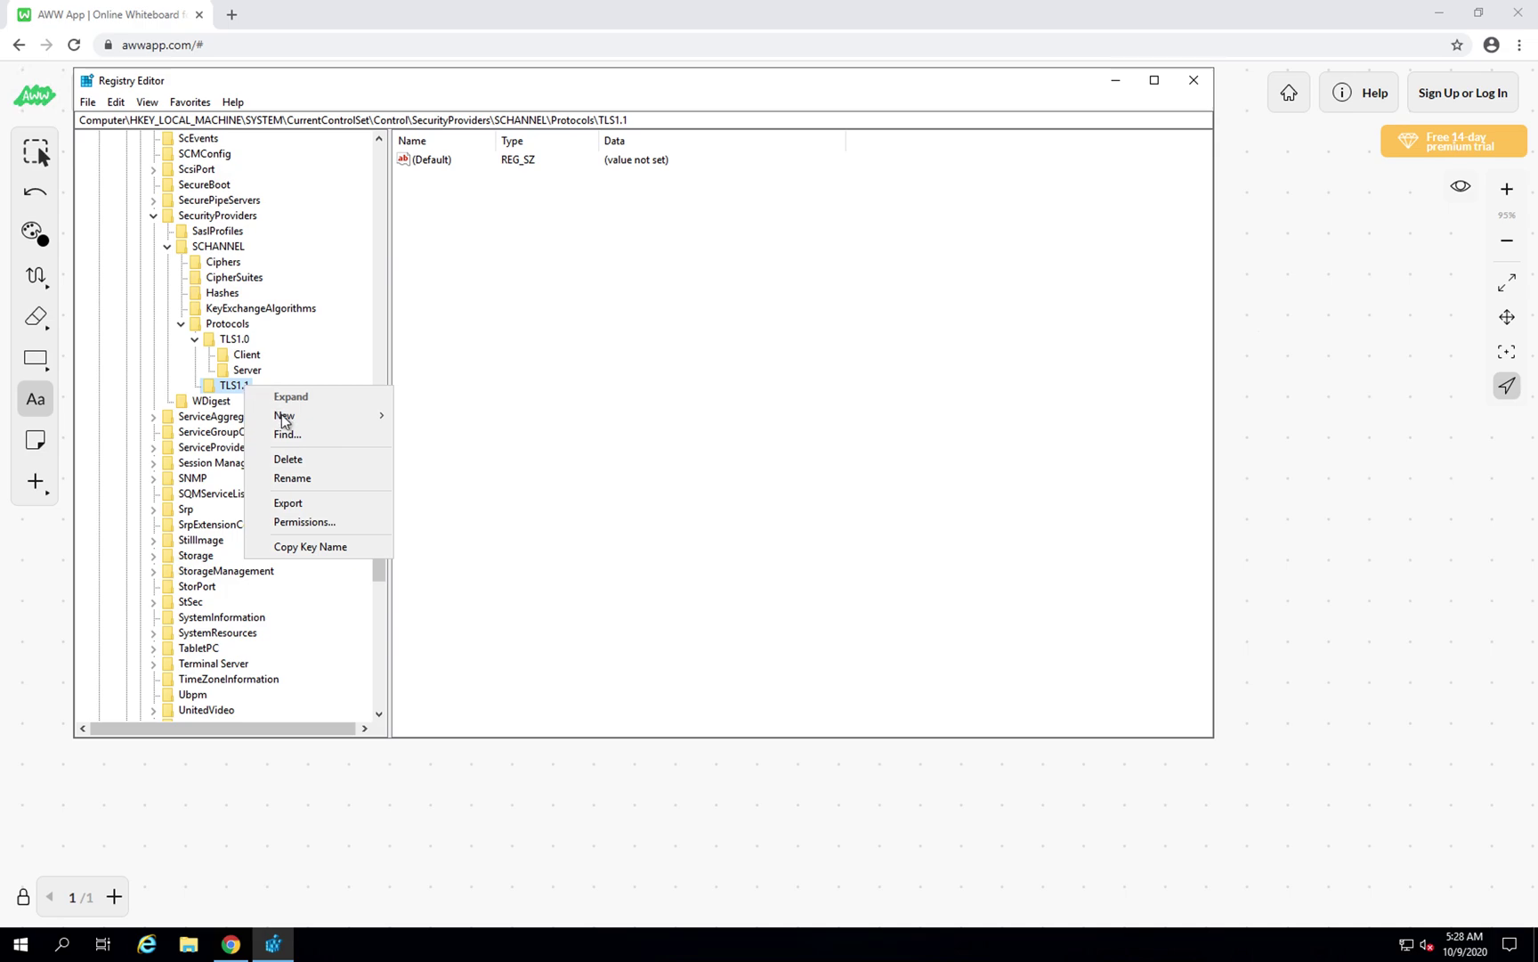
mouse_move(283, 415)
click(426, 417)
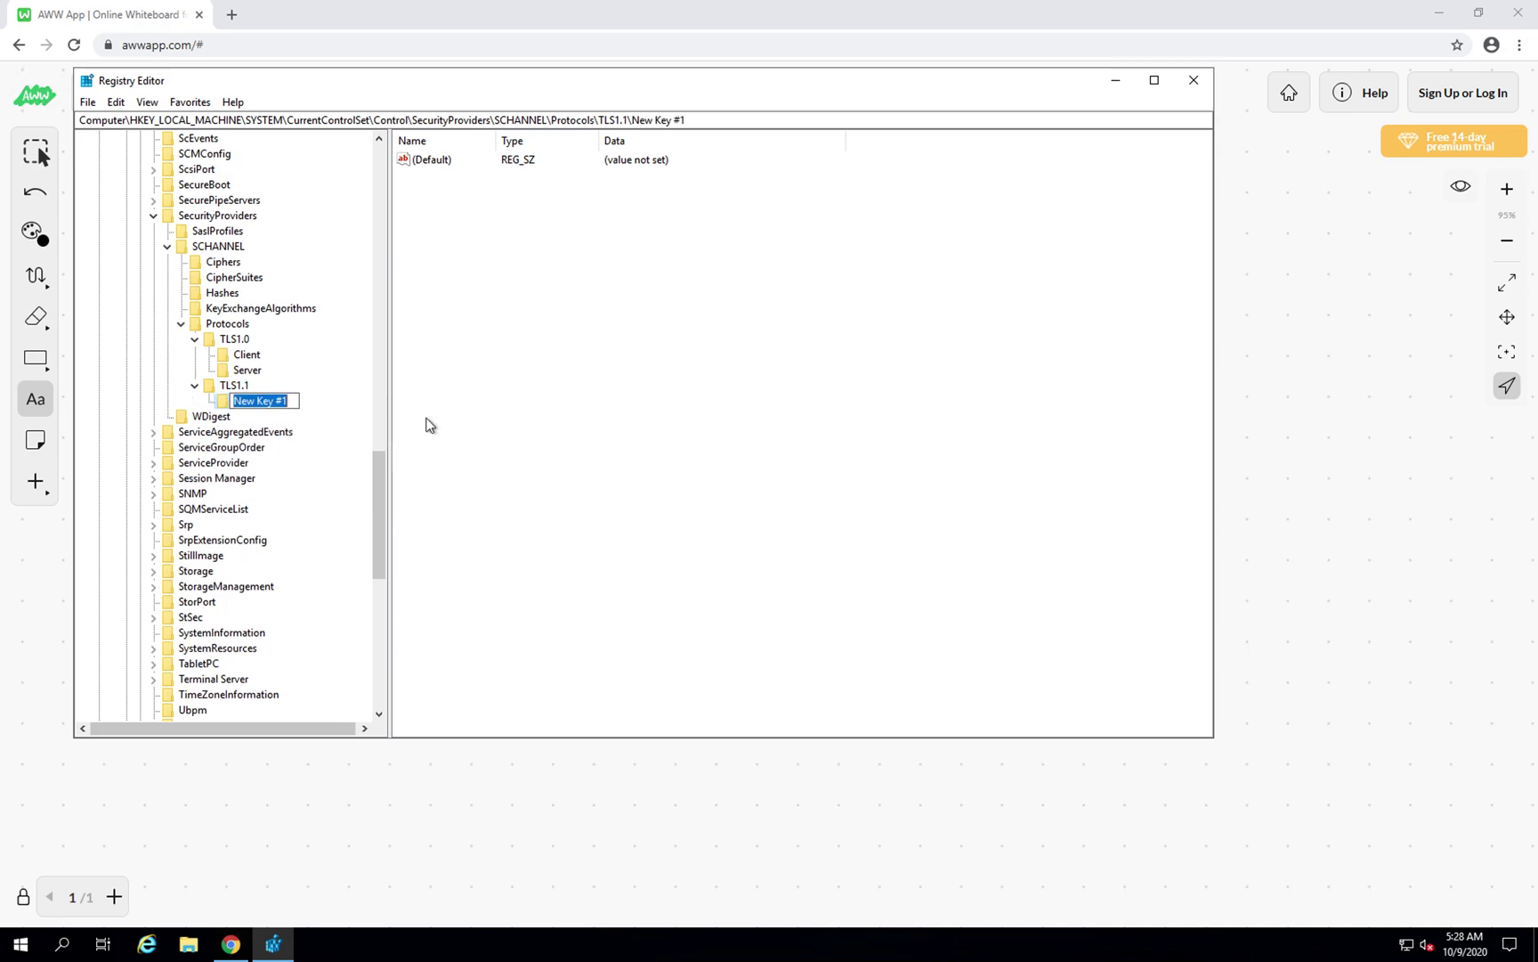
text(Client)
key(Return)
right_click(239, 389)
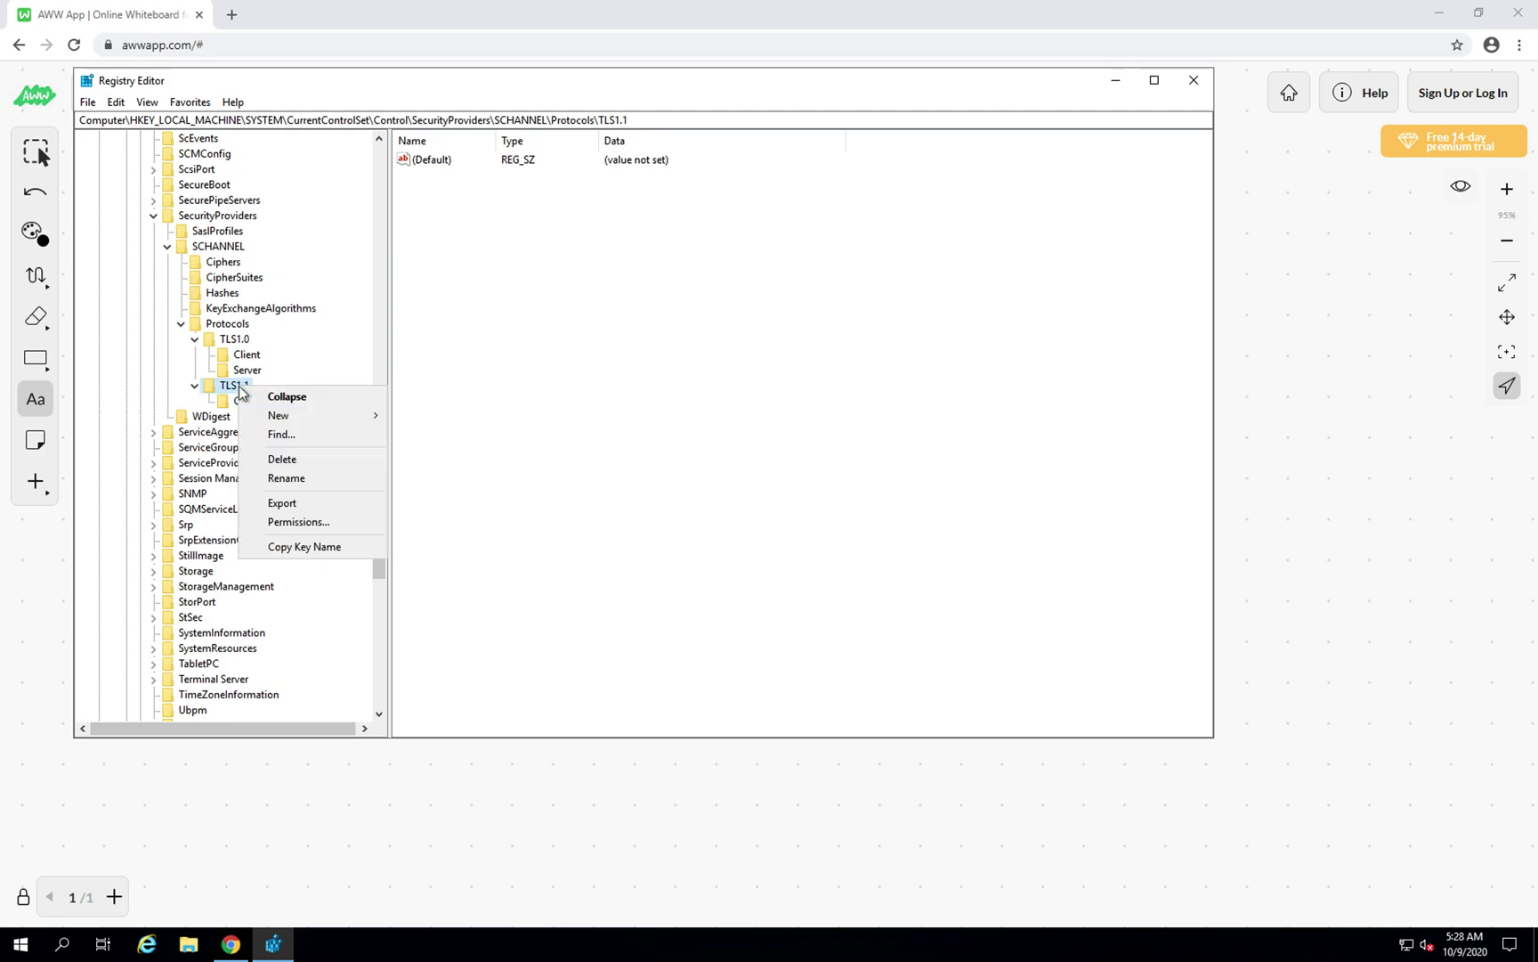
mouse_move(301, 416)
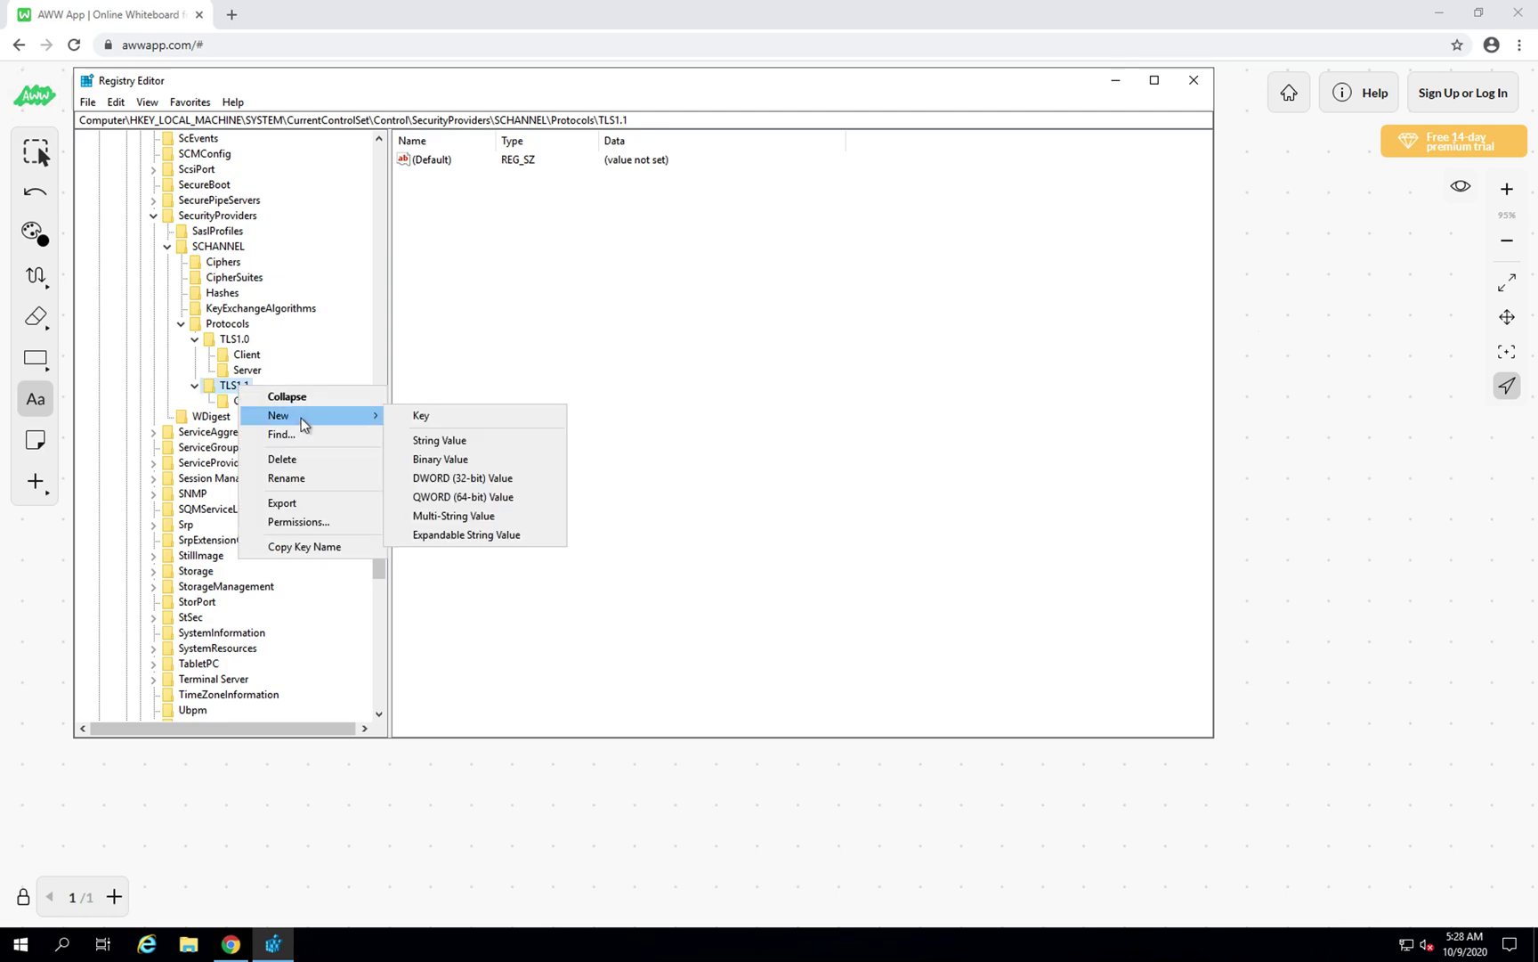
click(450, 423)
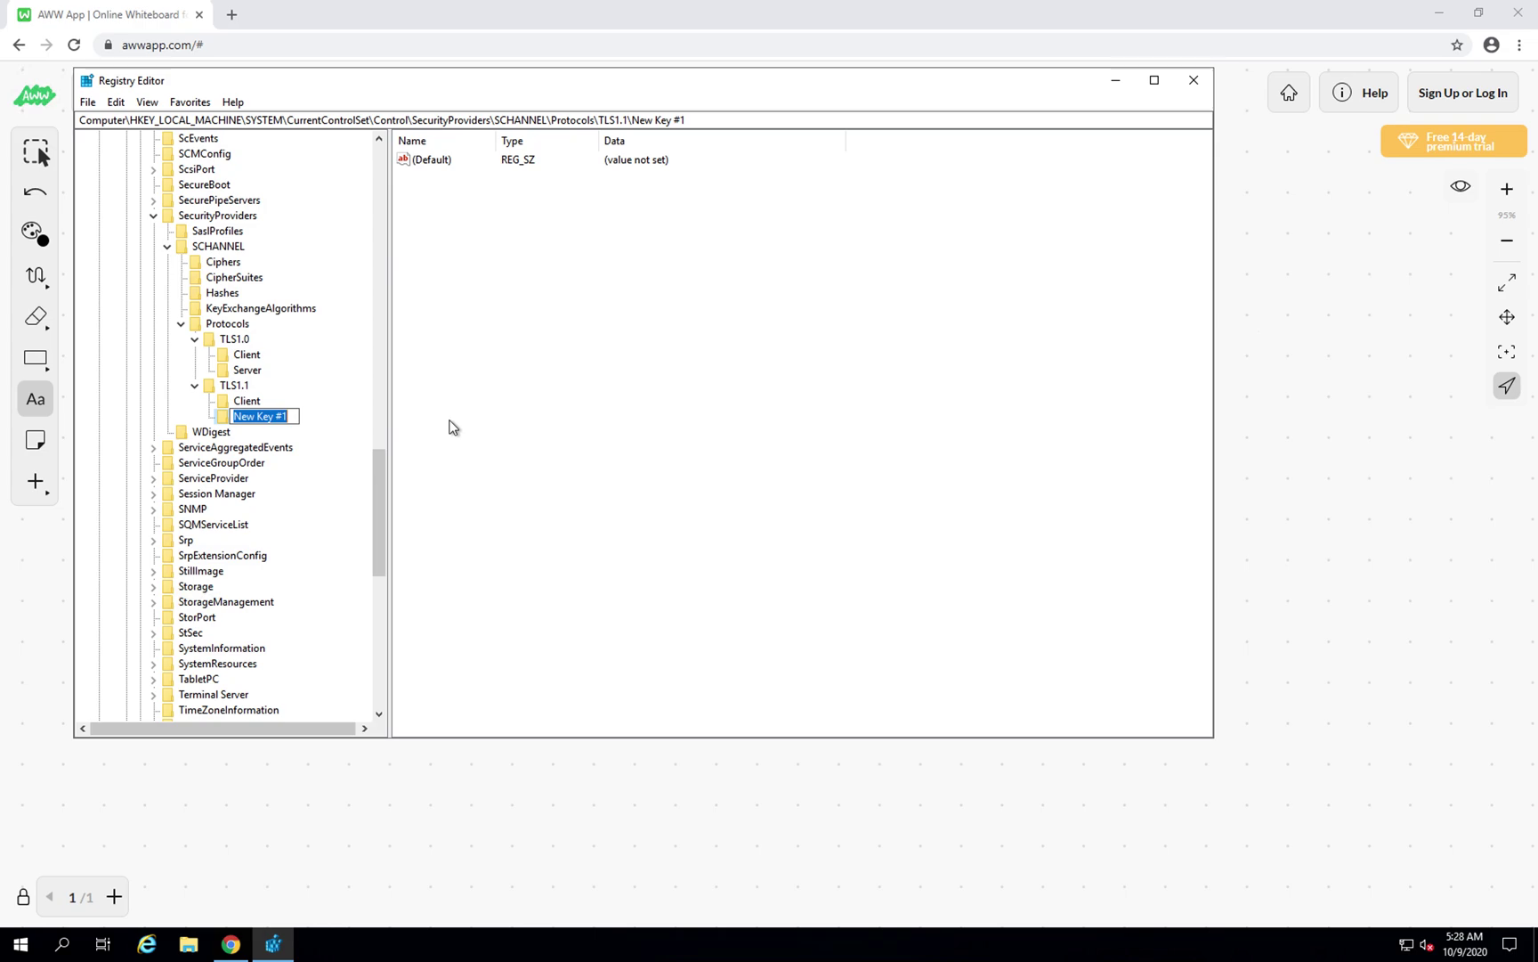
text(Server)
click(454, 427)
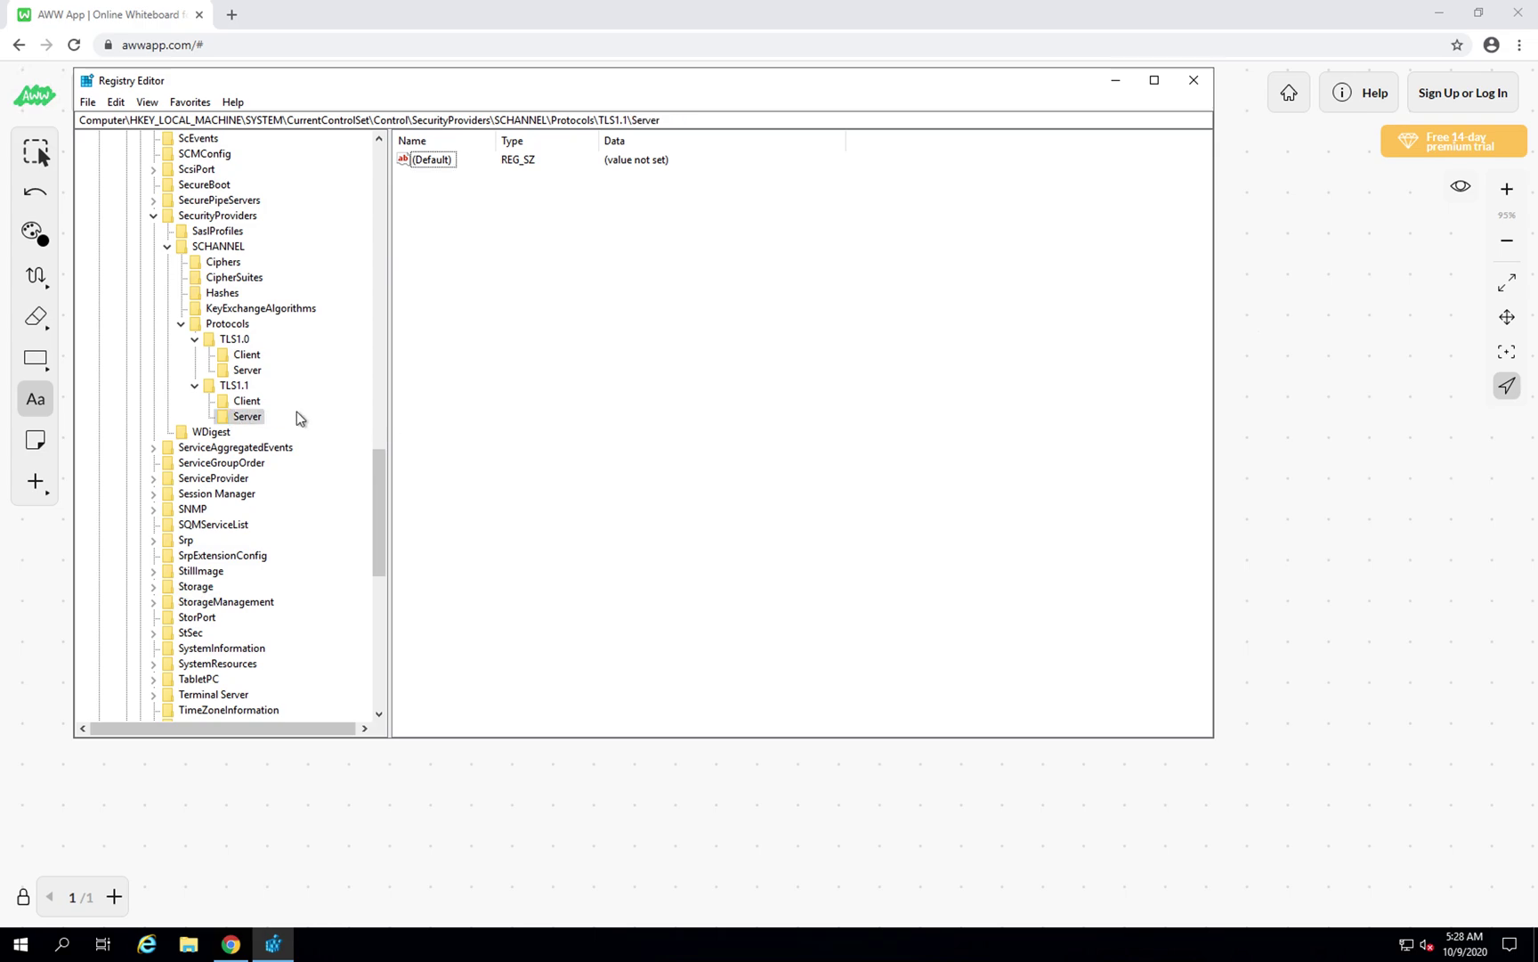
Add a DWORD (32-bit) value named Enabled to the Client key under TLS1.1, leaving its data unedited
click(247, 400)
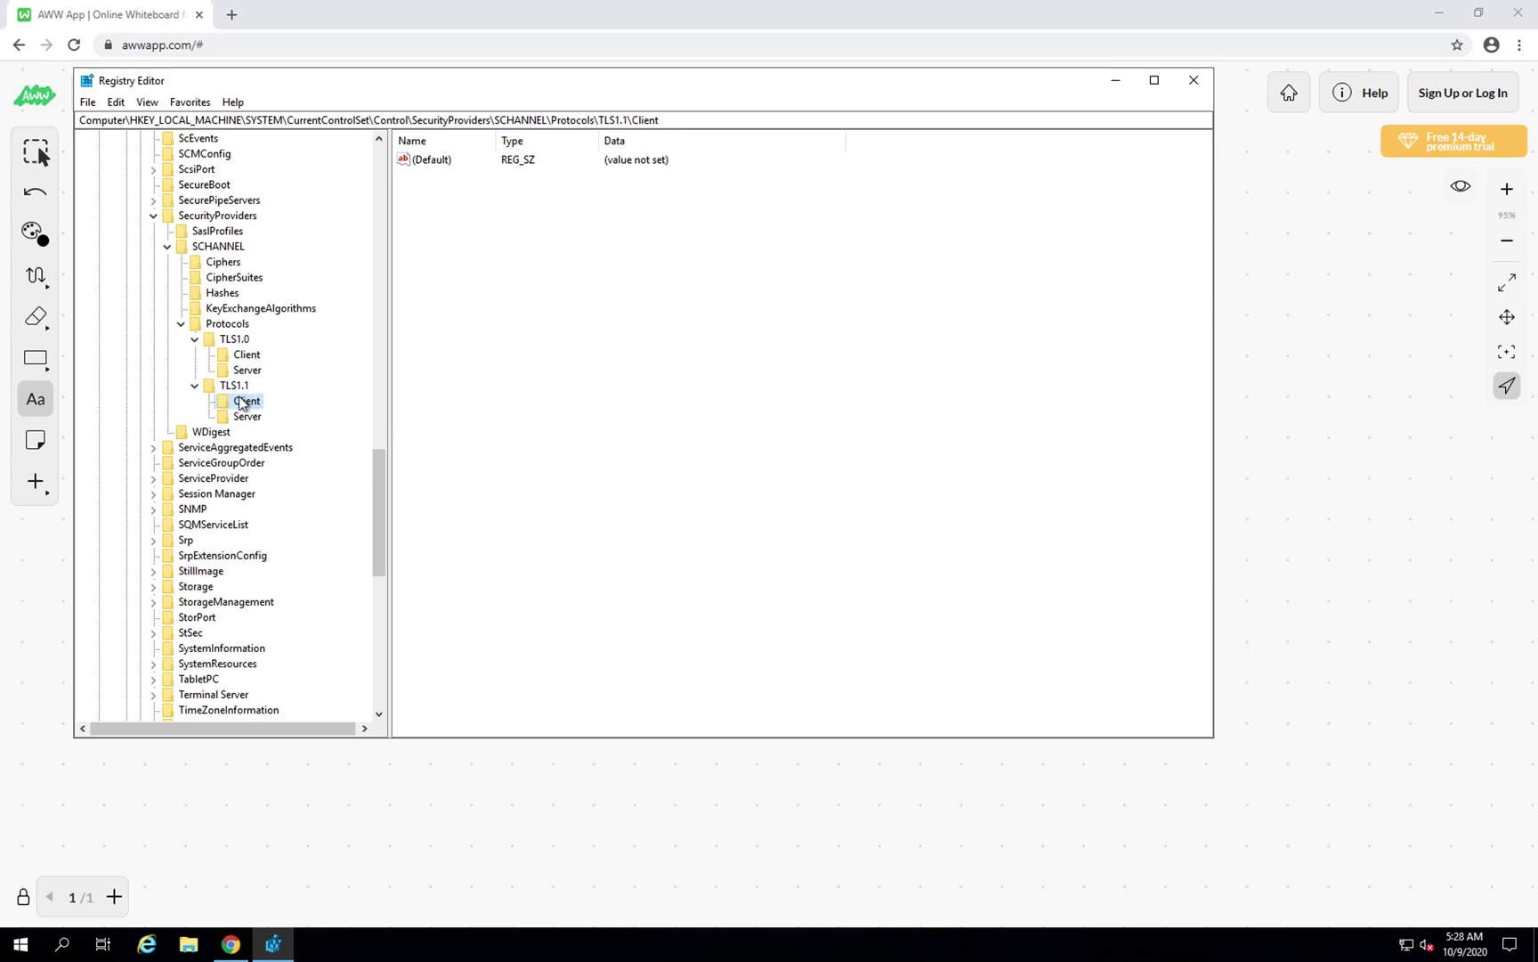
click(472, 221)
right_click(465, 234)
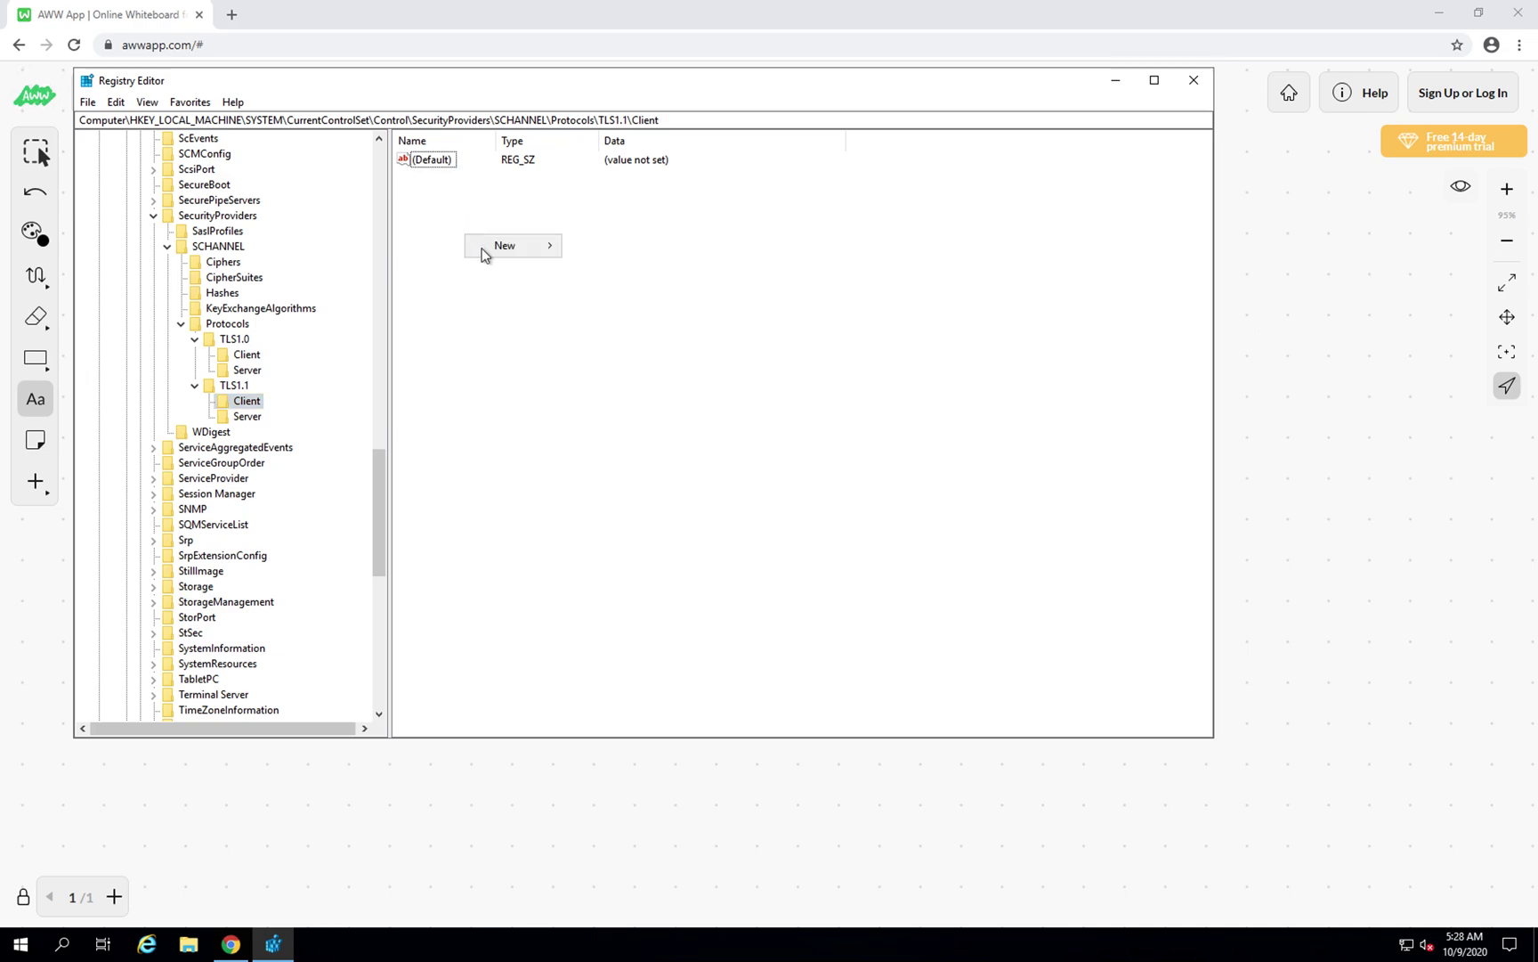
mouse_move(482, 248)
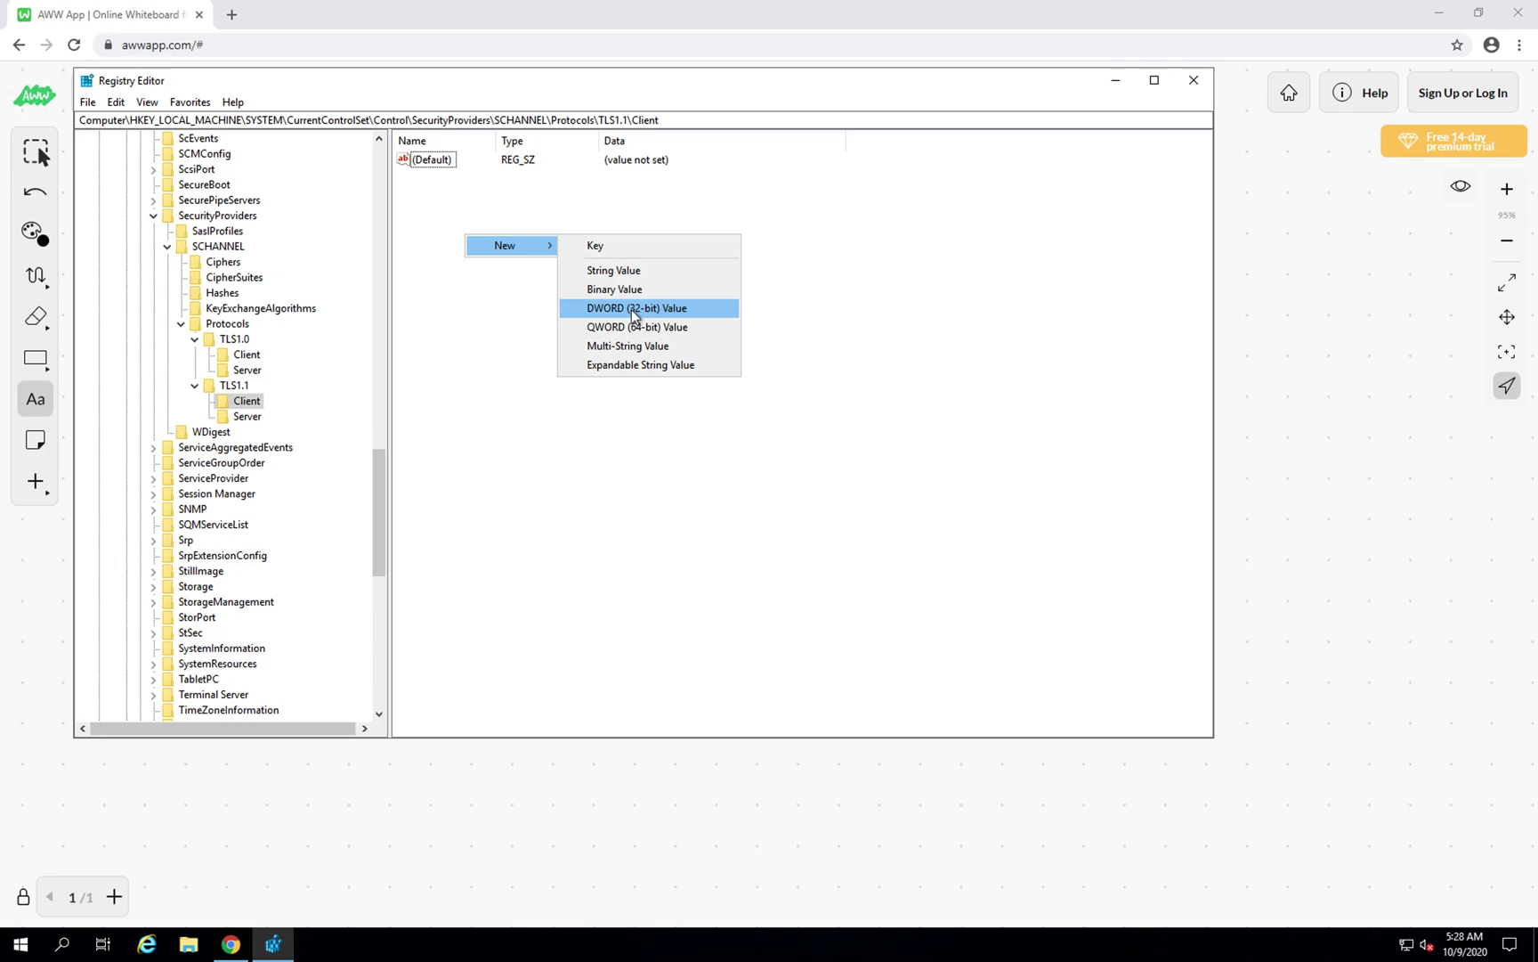
click(631, 309)
text(Enabled)
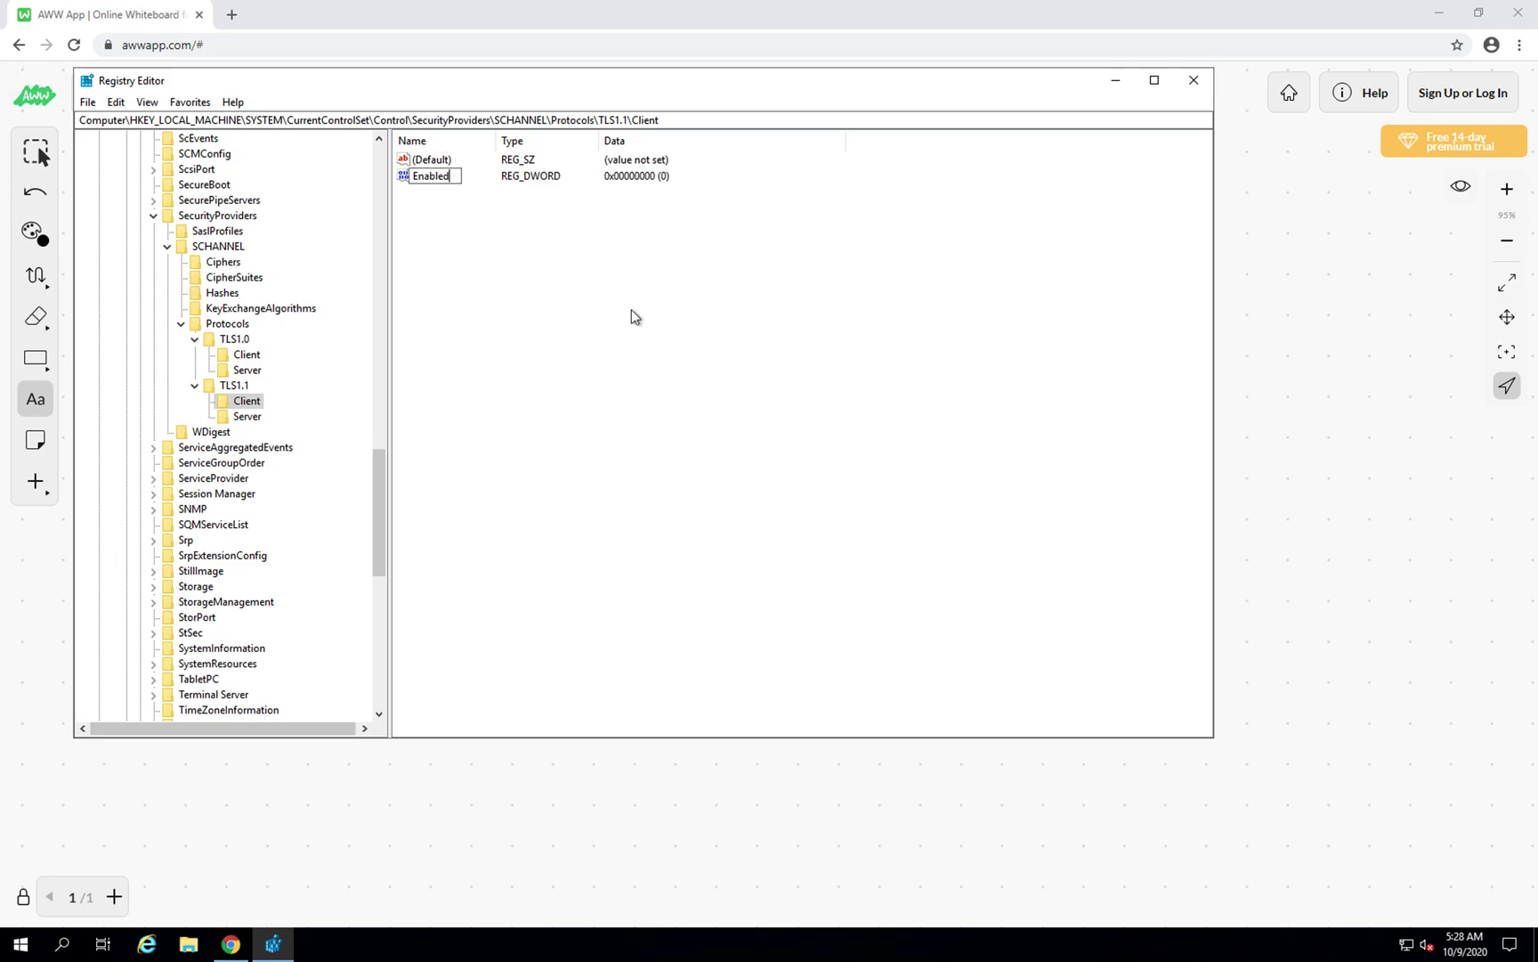
double_click(415, 178)
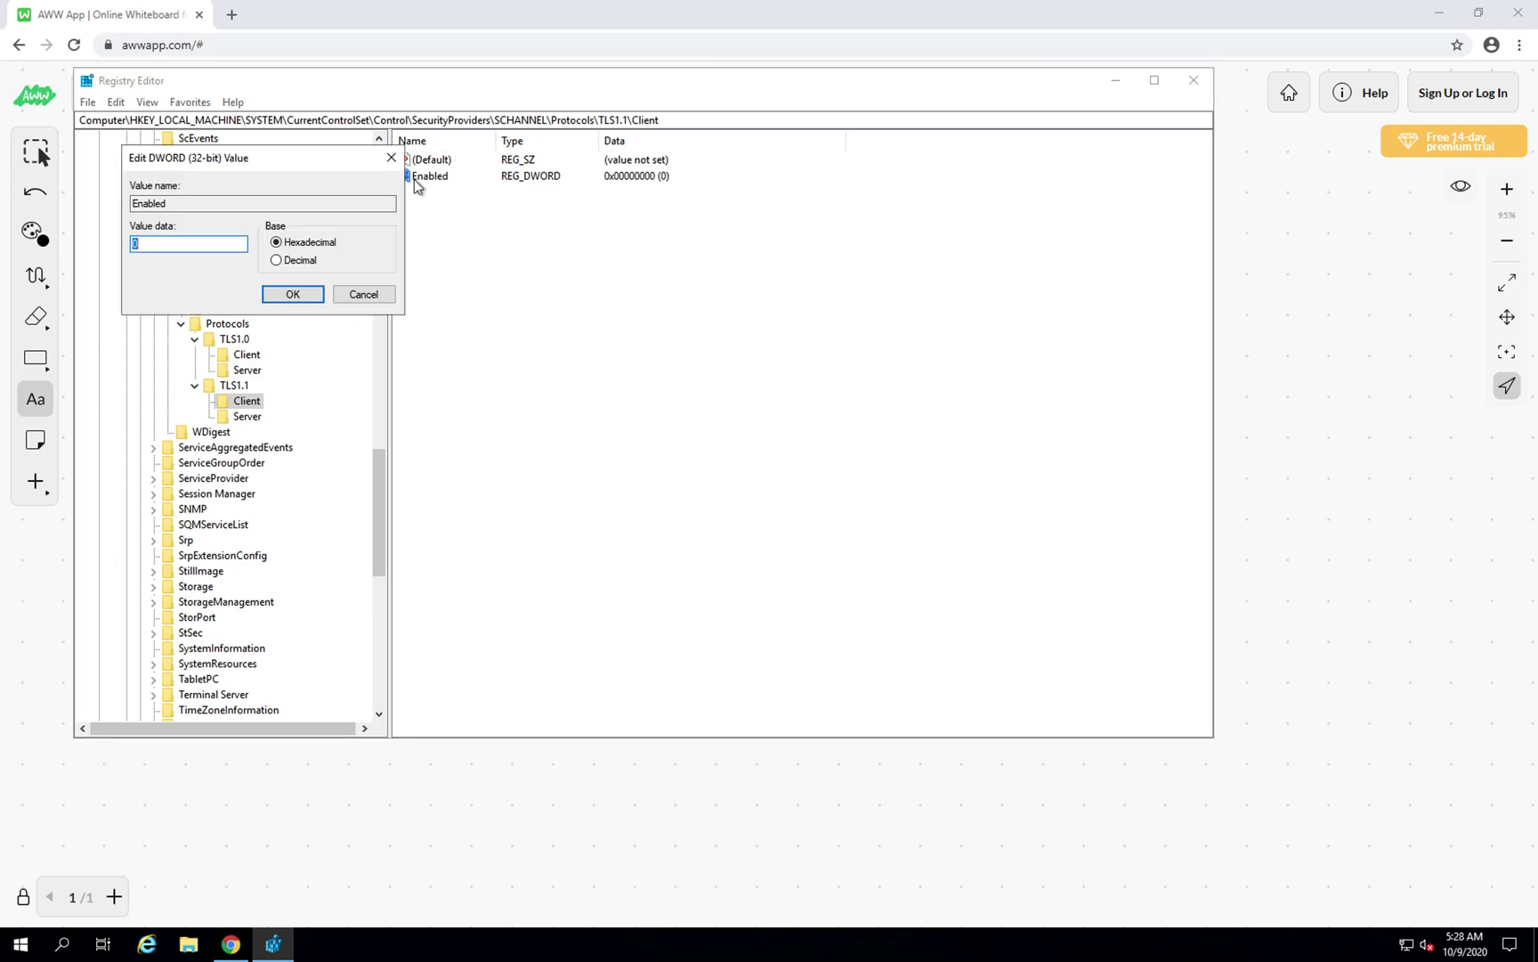
click(364, 295)
Add a DWORD (32-bit) value named Enabled to the Server key under TLS1.1
click(248, 418)
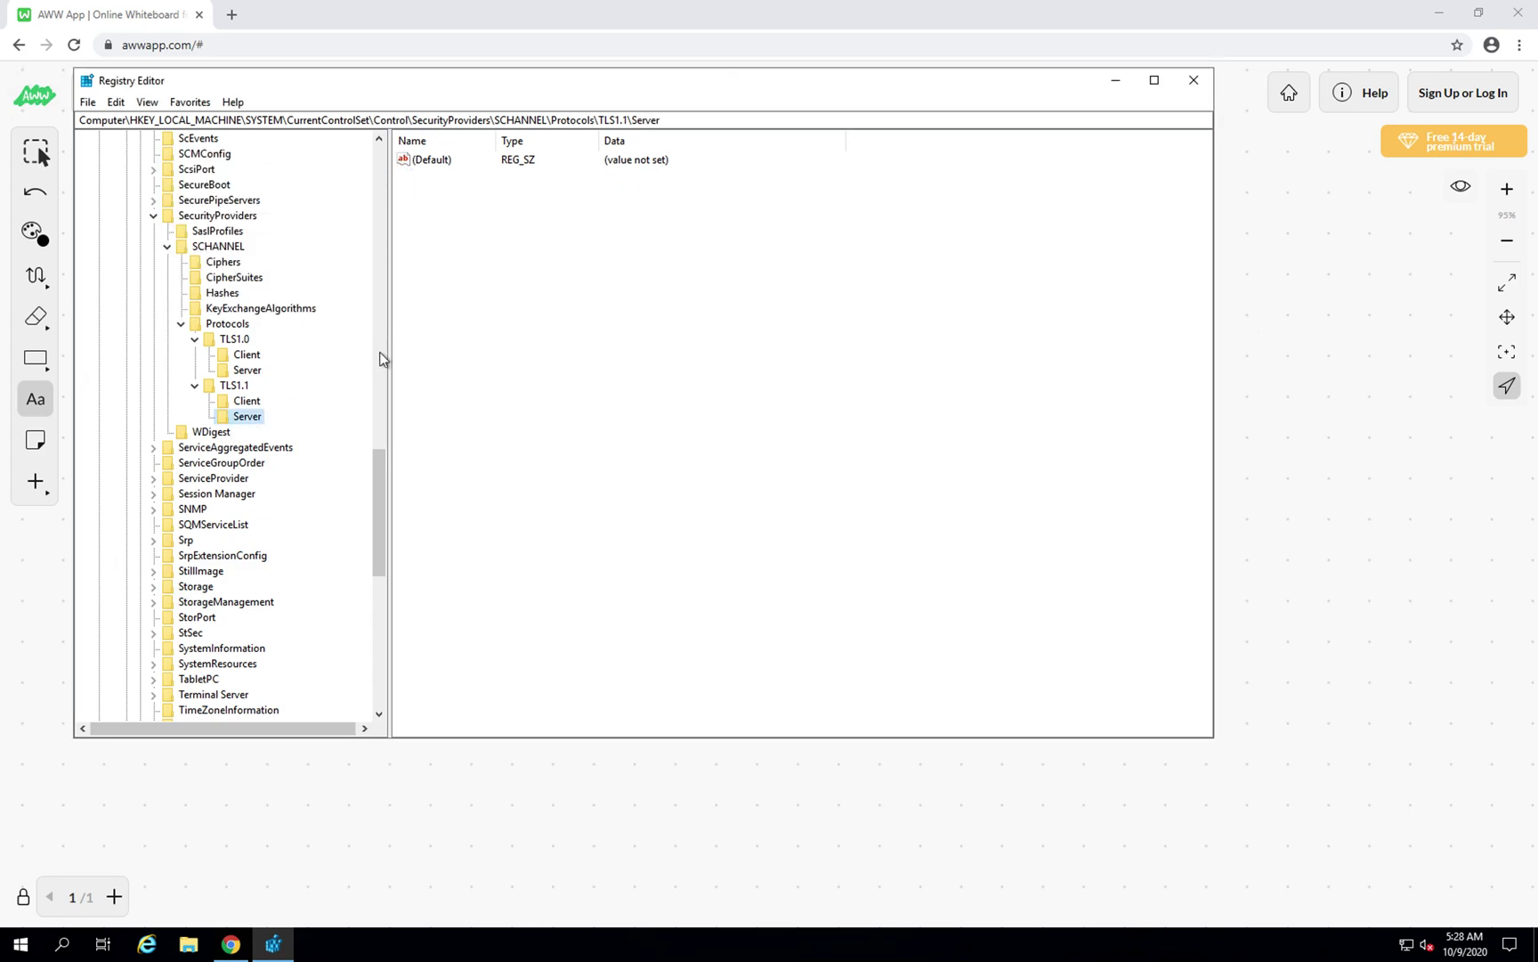
right_click(457, 264)
mouse_move(512, 278)
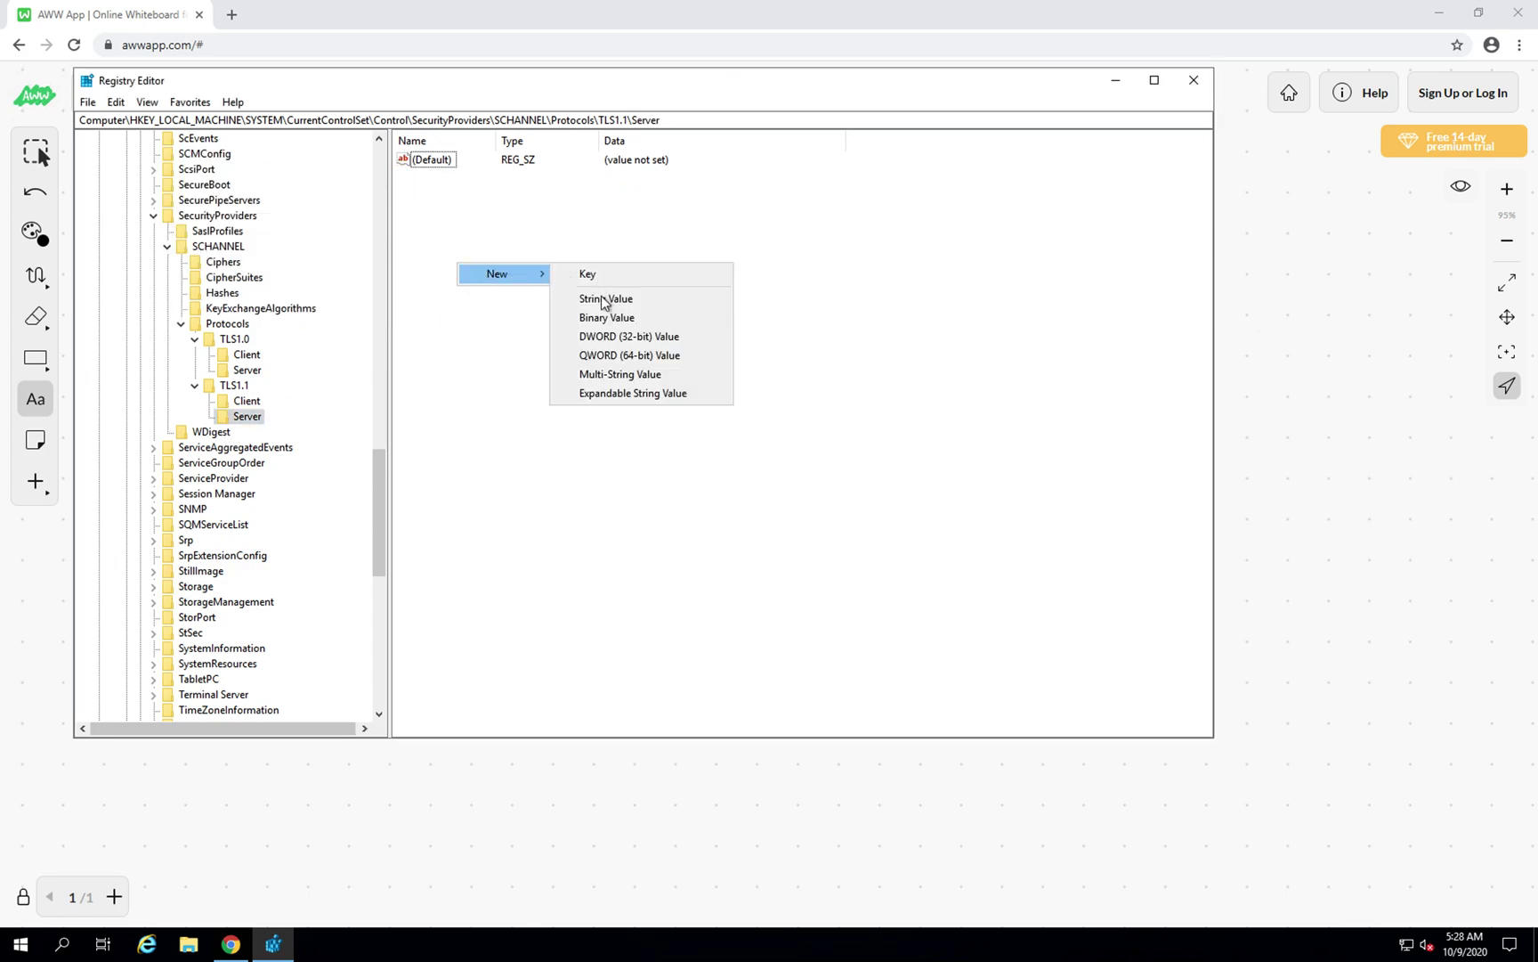
click(602, 337)
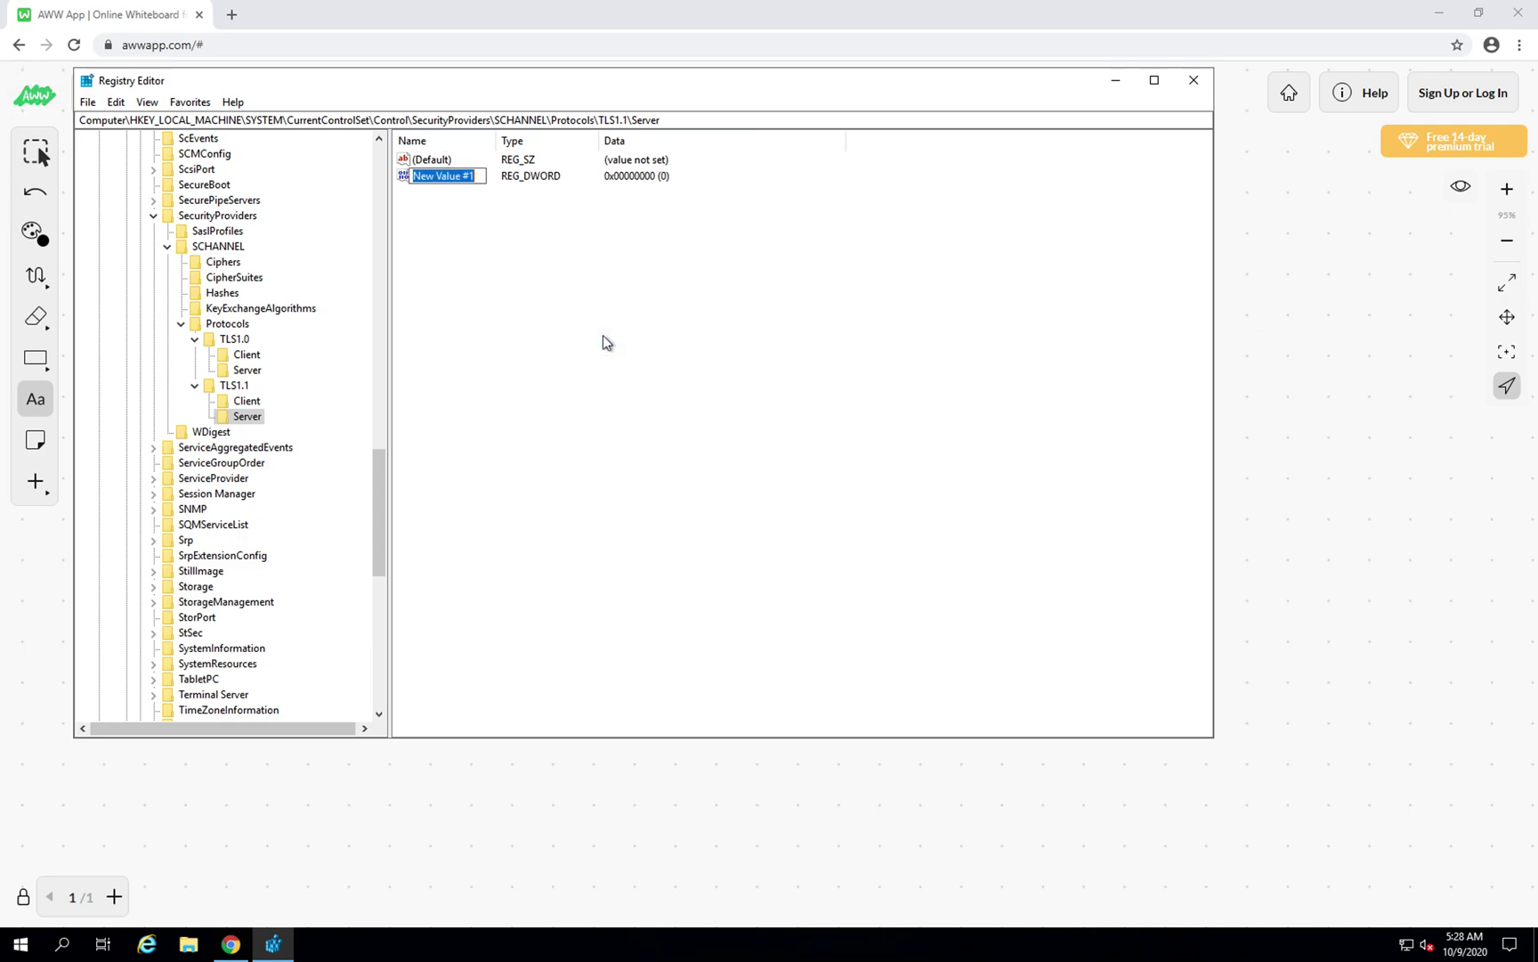
text(Enabled)
key(Return)
Add a DWORD (32-bit) value named DisabledByDefault to the Server key under TLS1.1
right_click(478, 268)
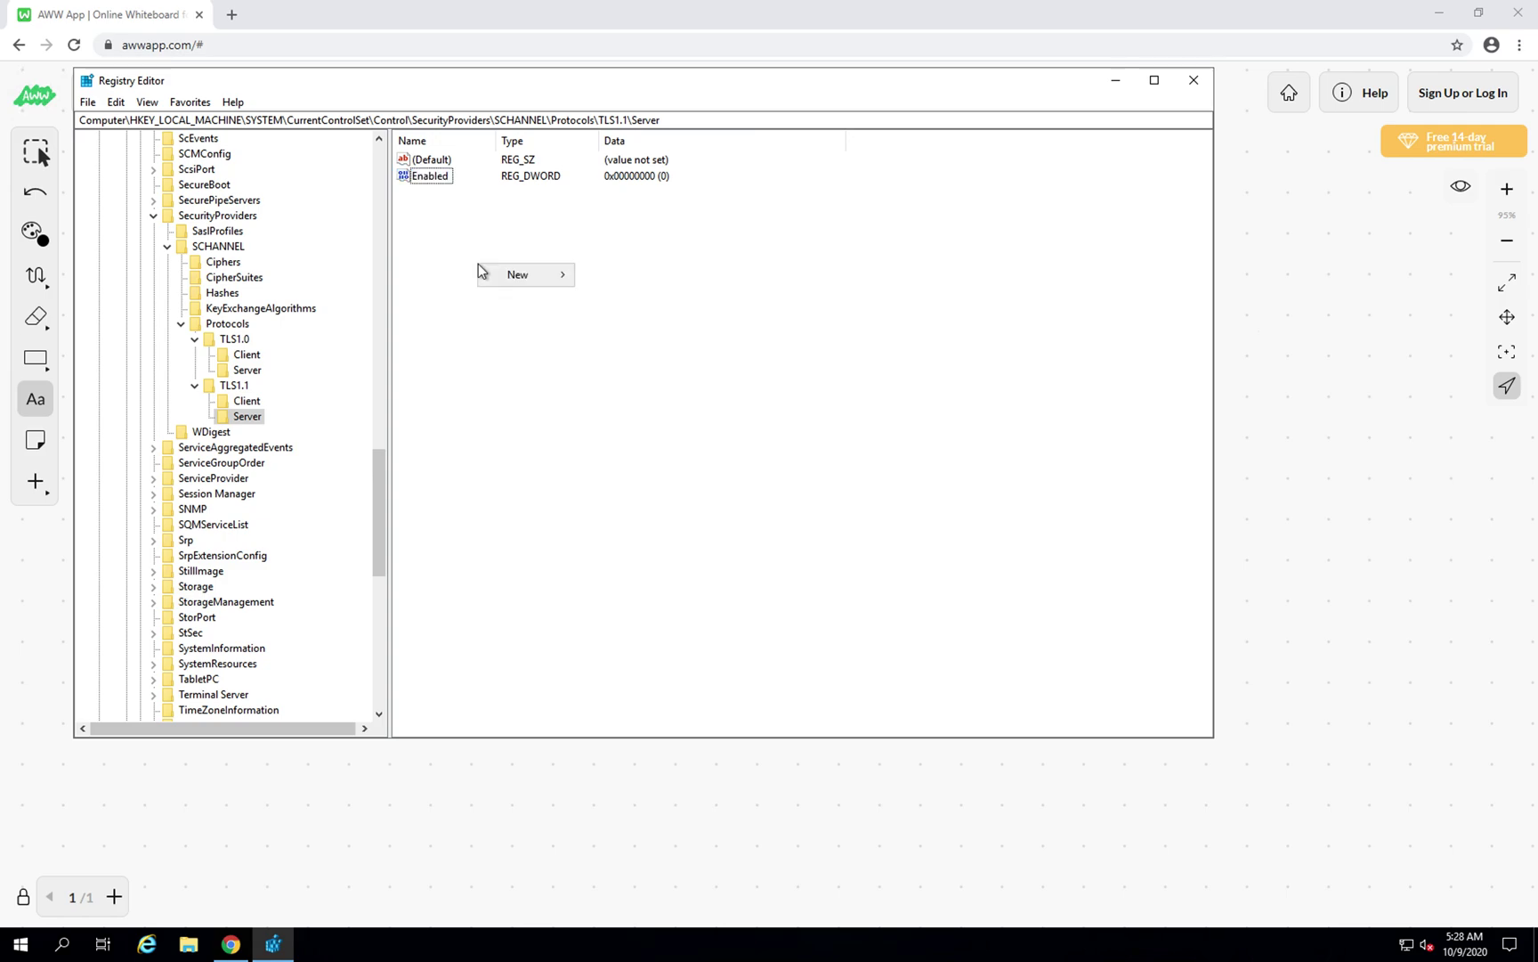
mouse_move(508, 273)
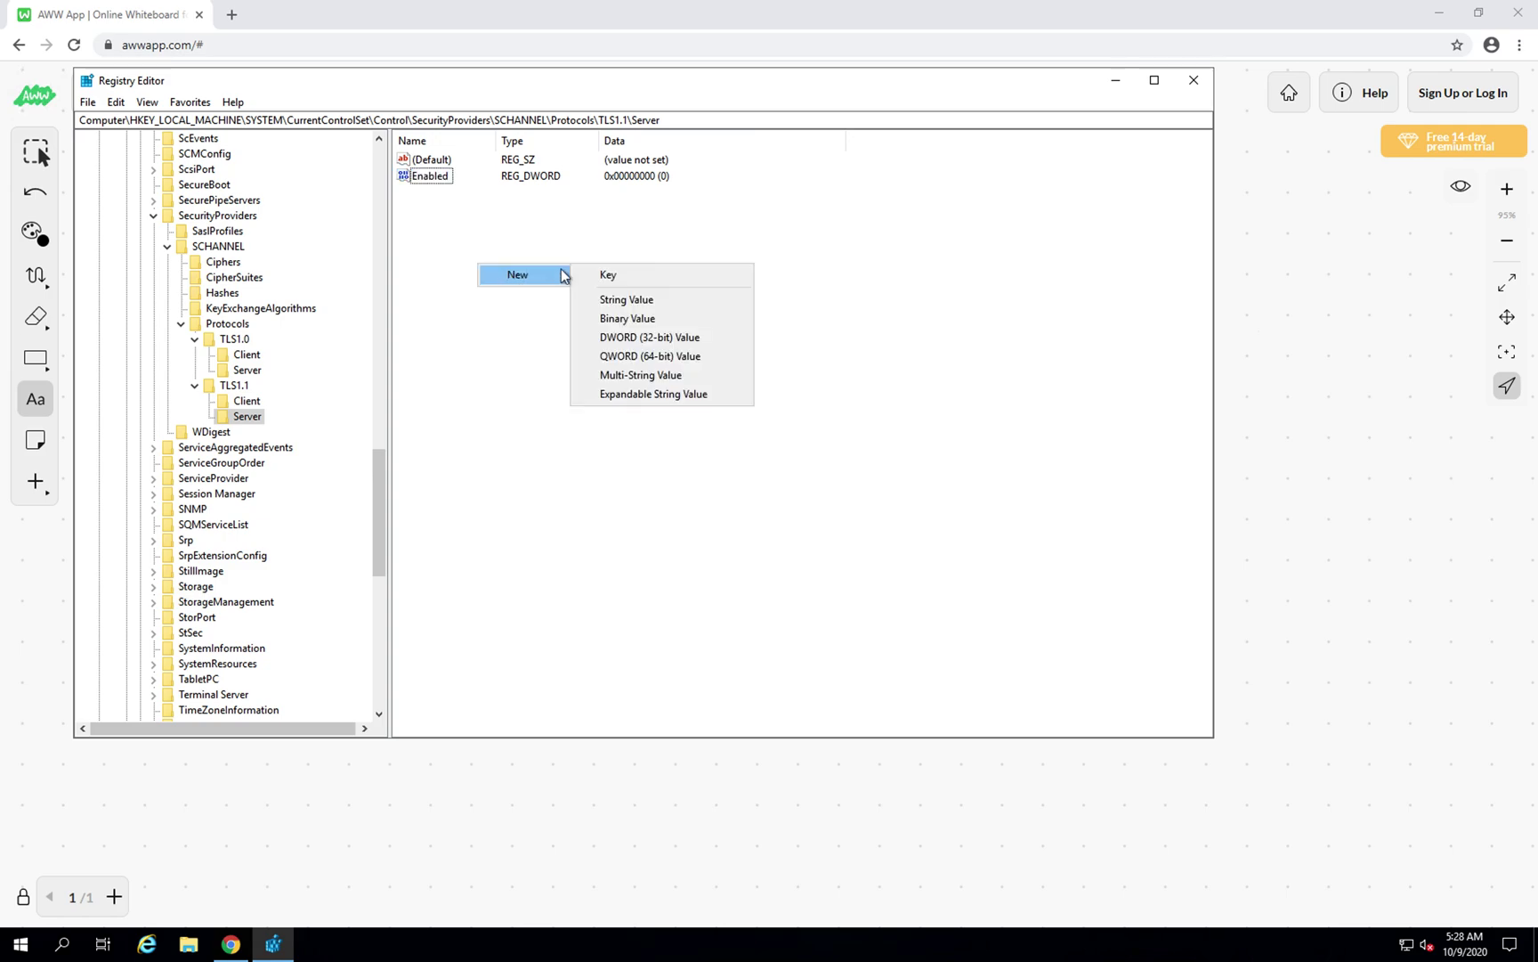
click(617, 340)
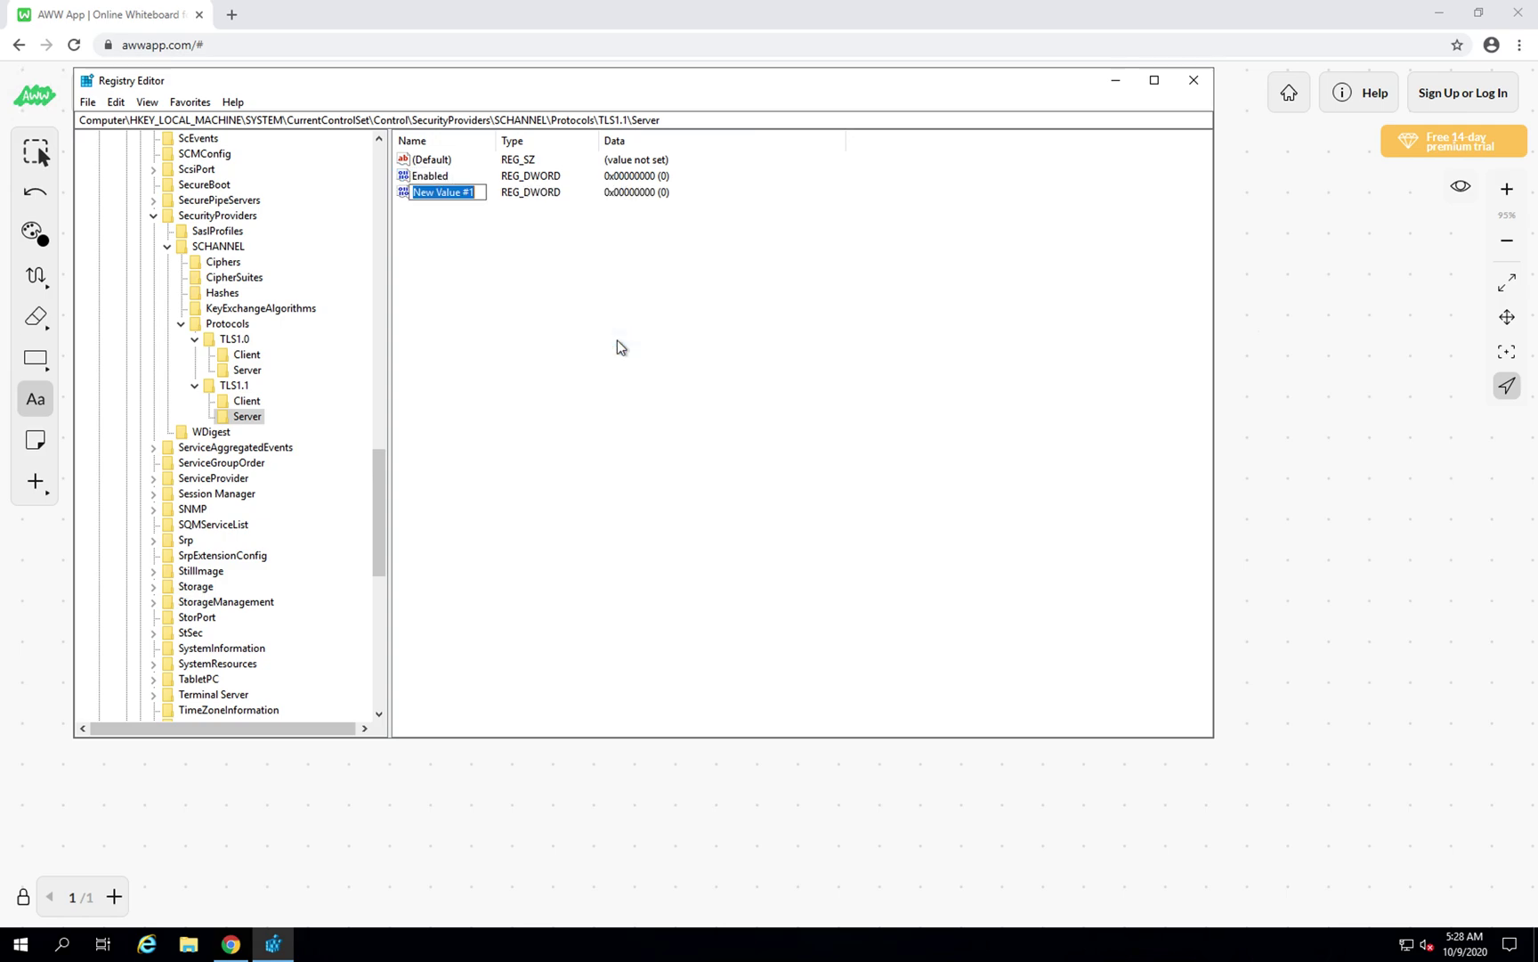
text(DisabledByDefault)
key(Return)
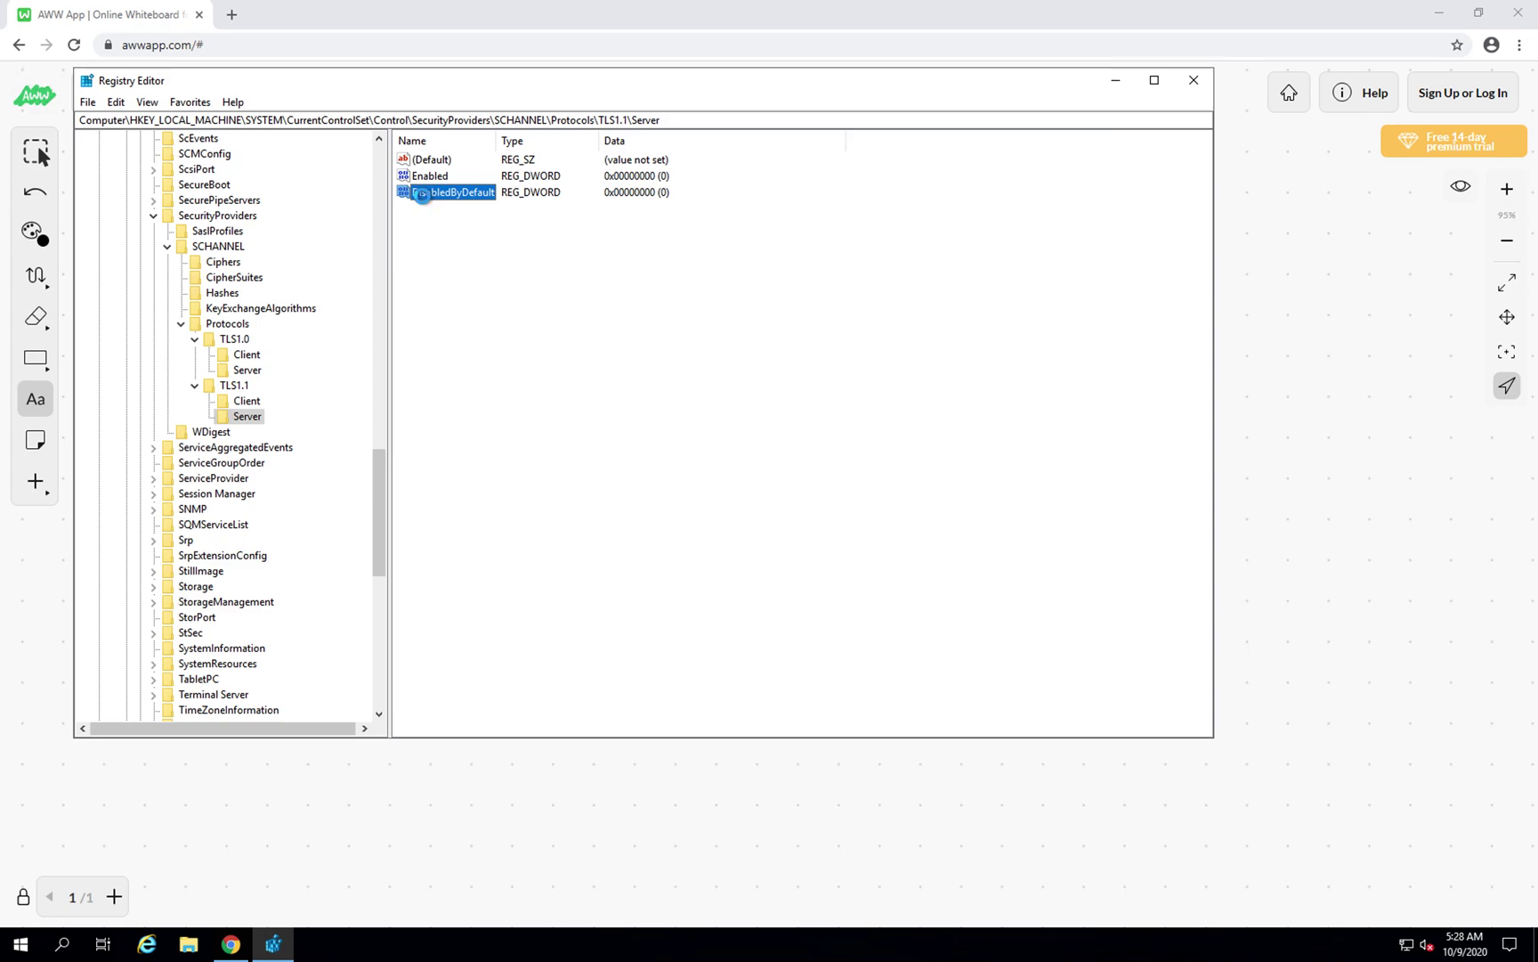
Set the value data of DisabledByDefault in the TLS1.1 Server key to 1
double_click(424, 199)
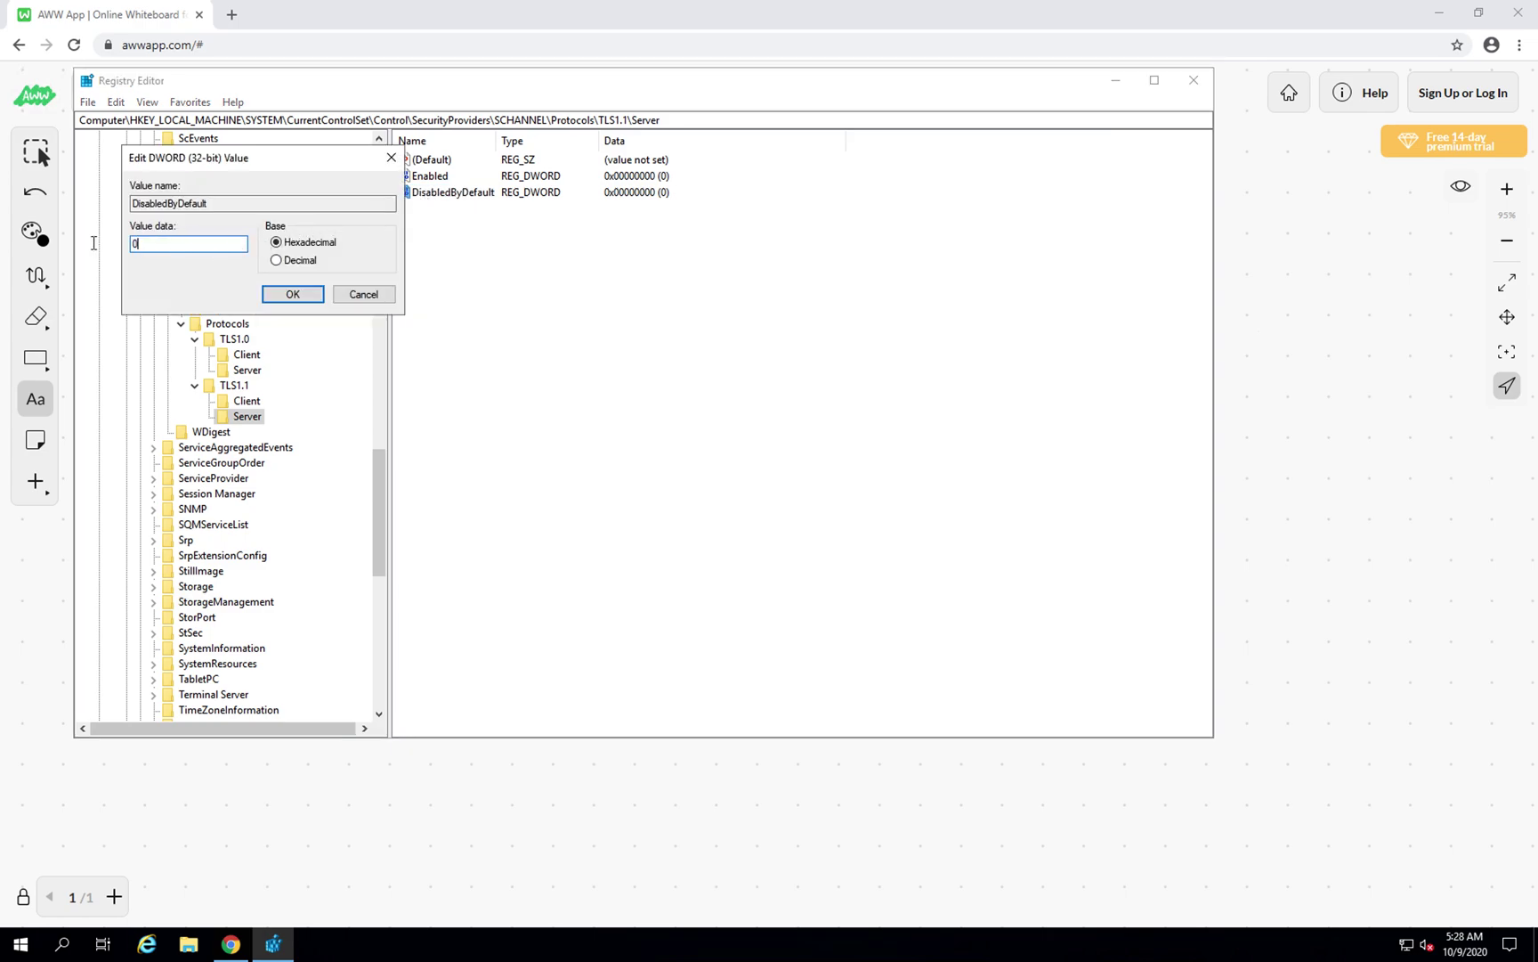
text(1)
click(292, 294)
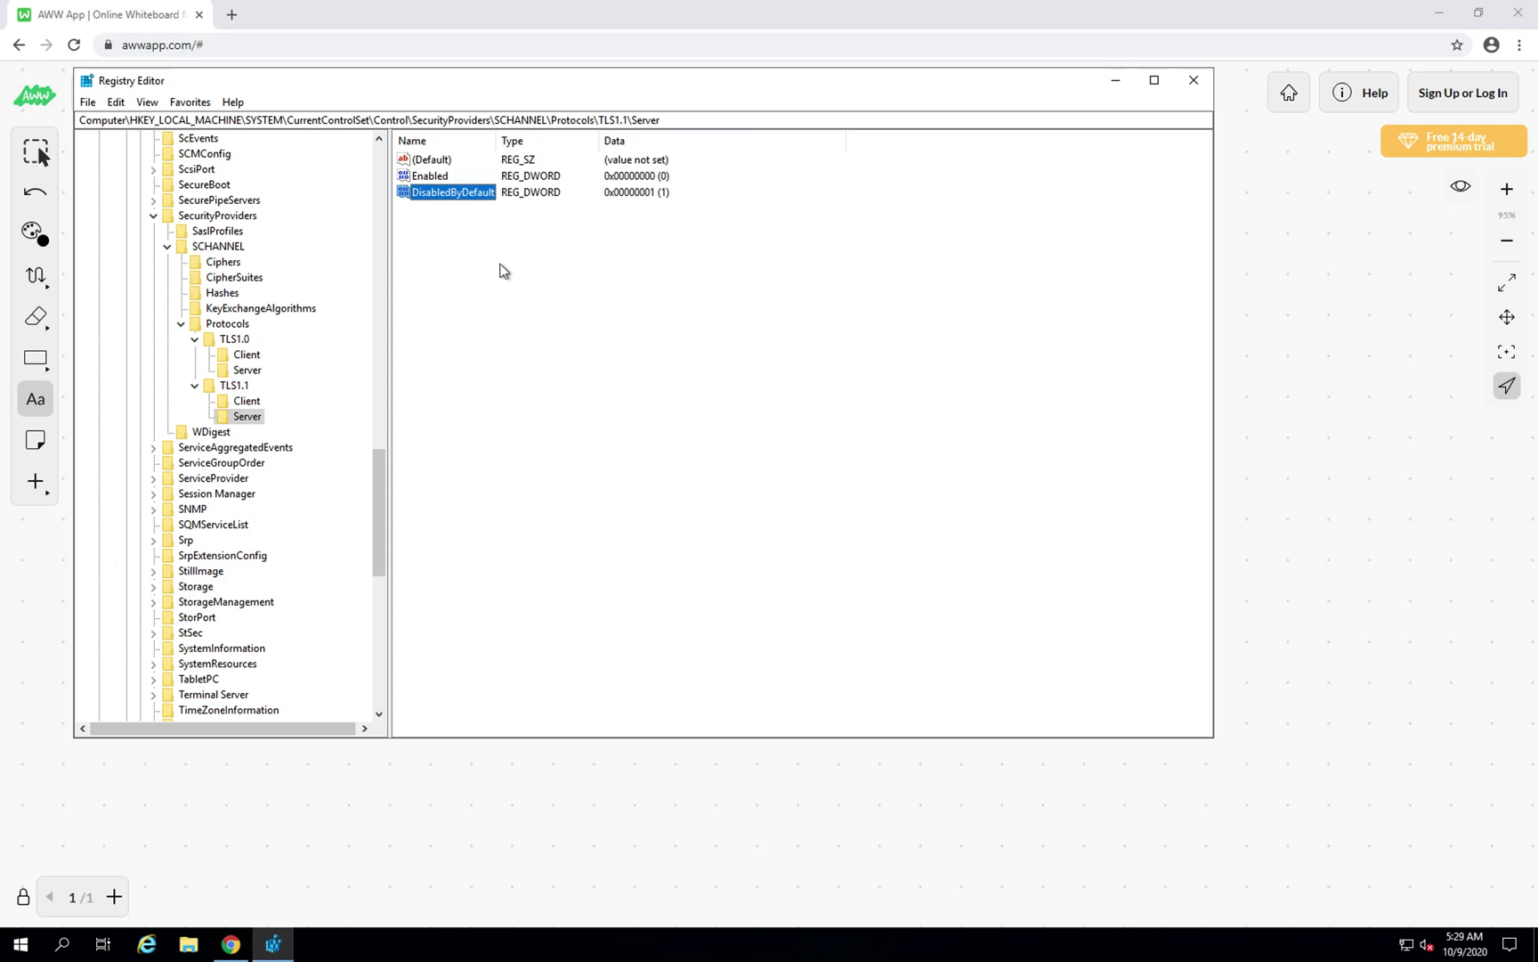
Create a new key named TLS1.2 under the Protocols key
right_click(223, 324)
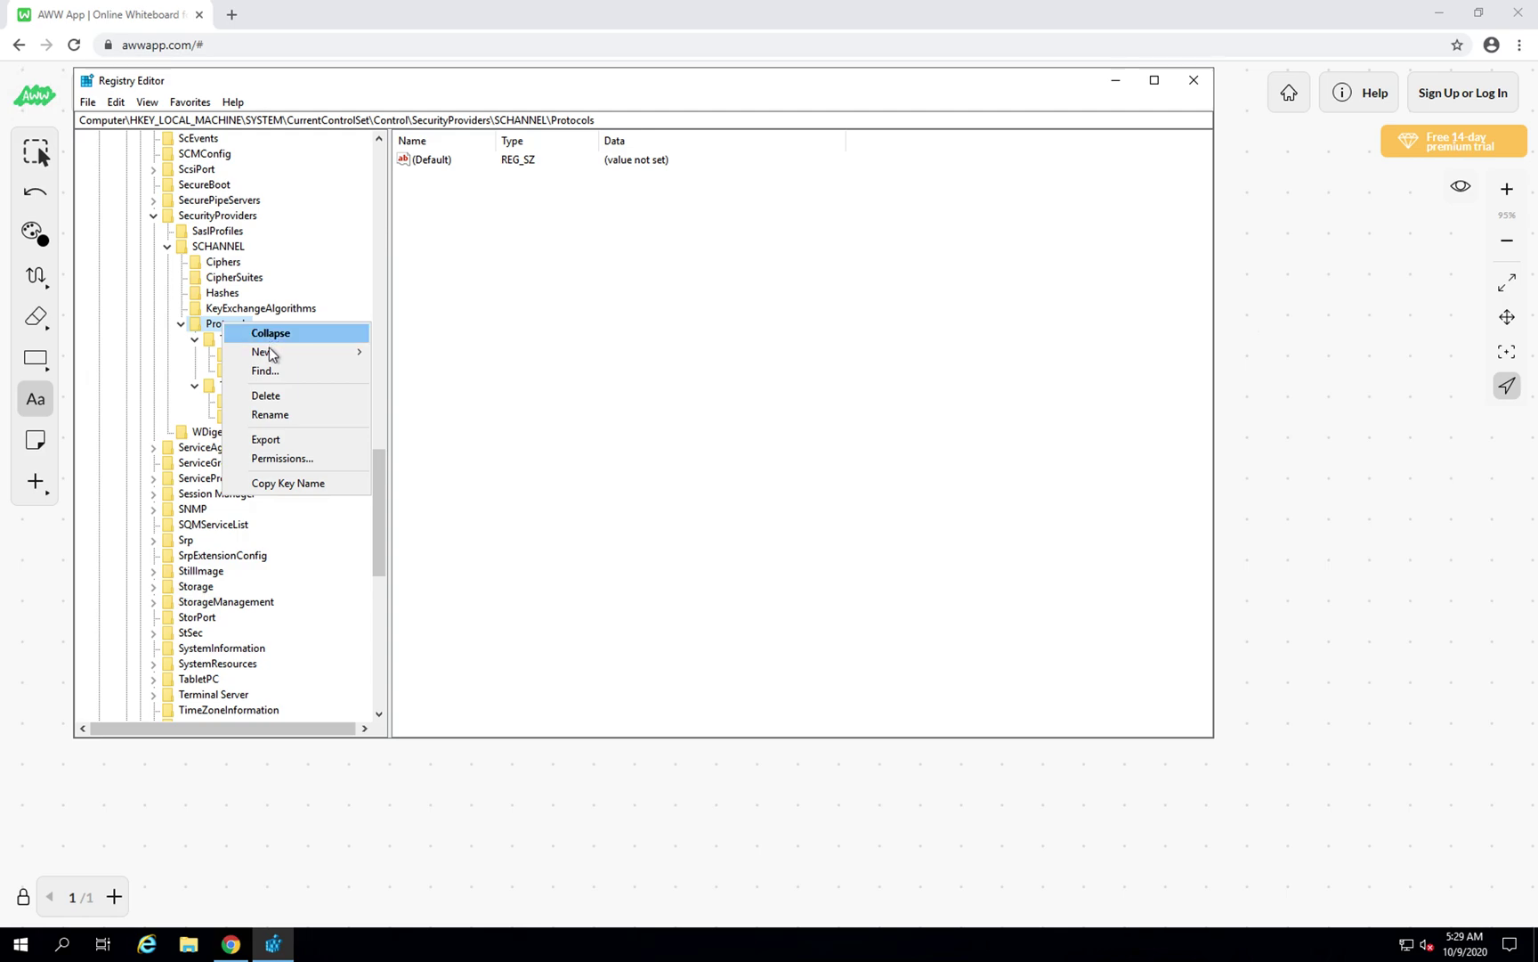
mouse_move(269, 353)
click(411, 351)
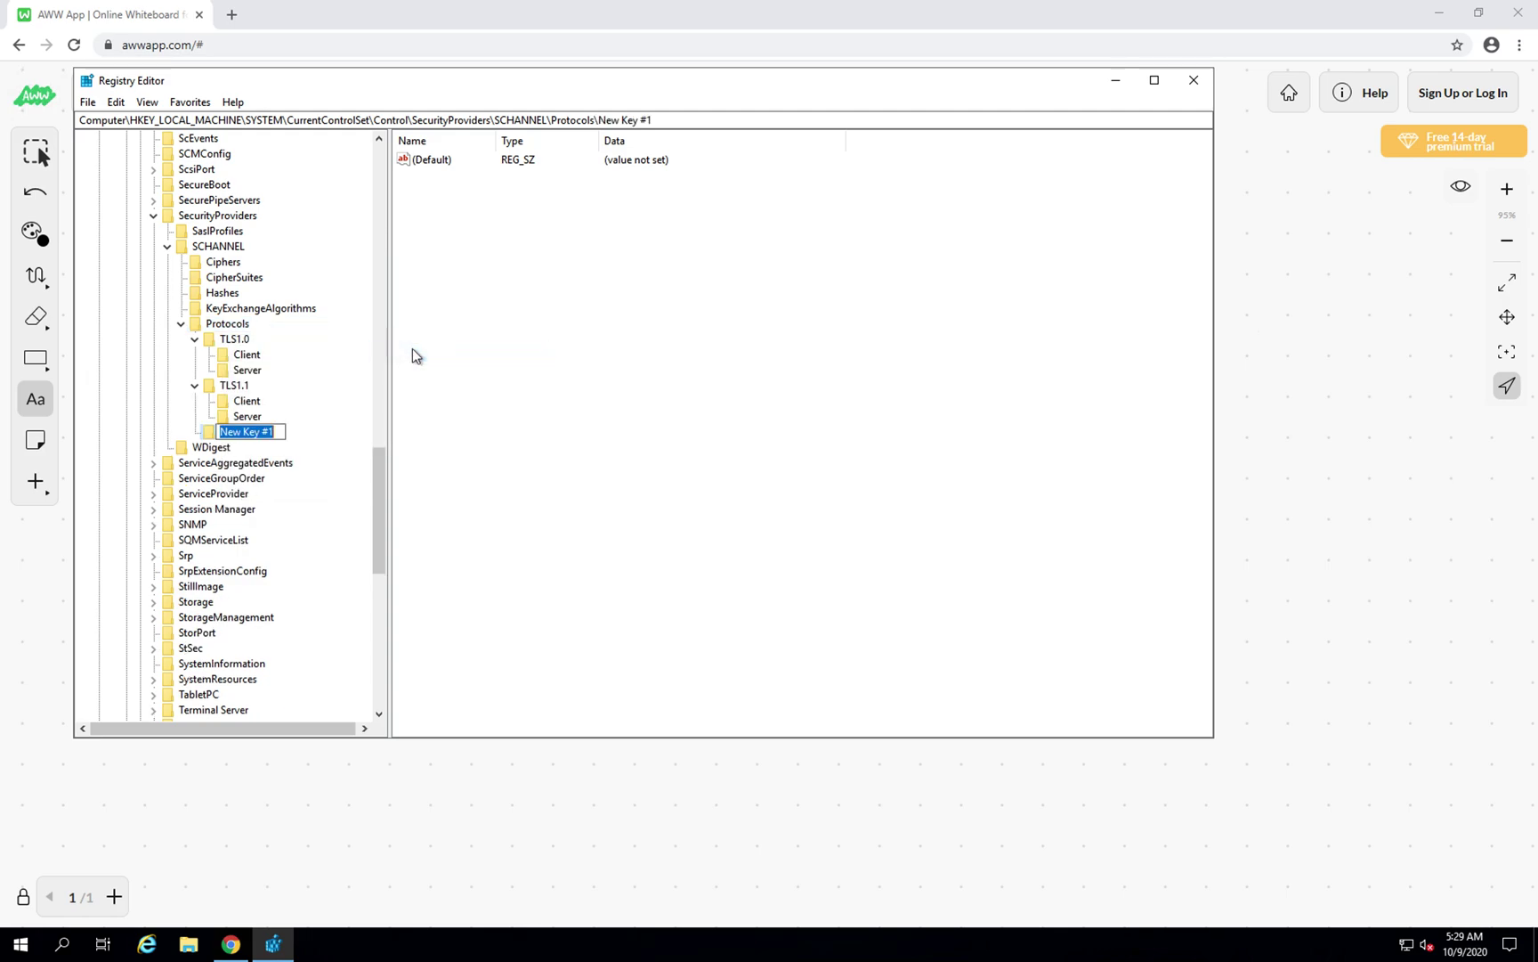
text(TLS1.2)
click(459, 417)
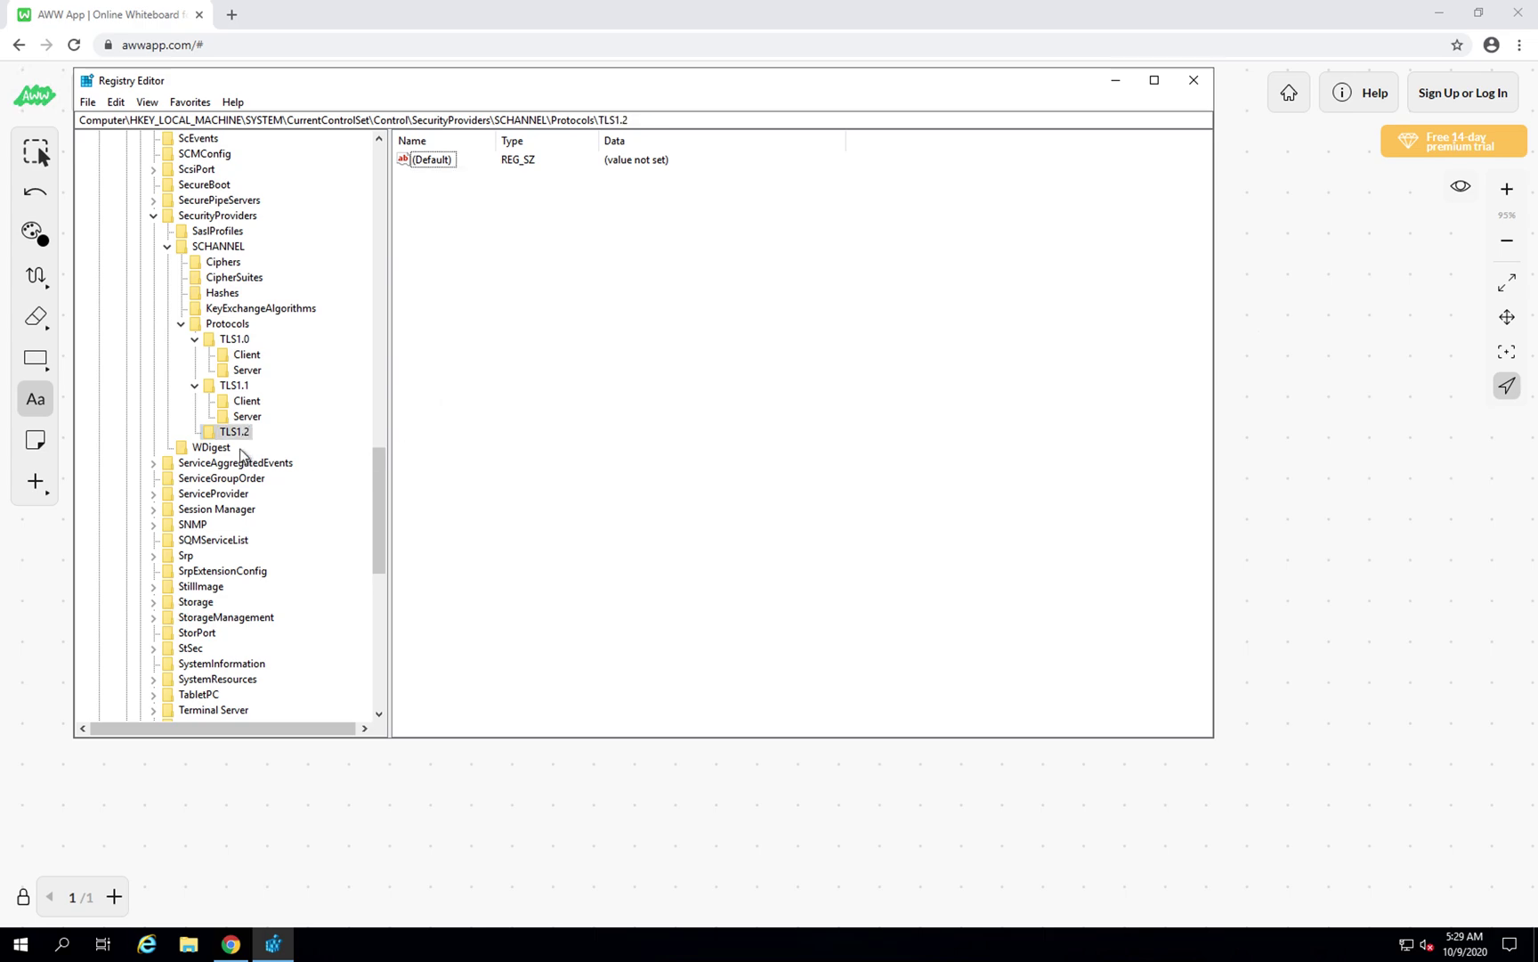
Create a subkey named Client under the TLS1.2 key
click(235, 435)
right_click(234, 437)
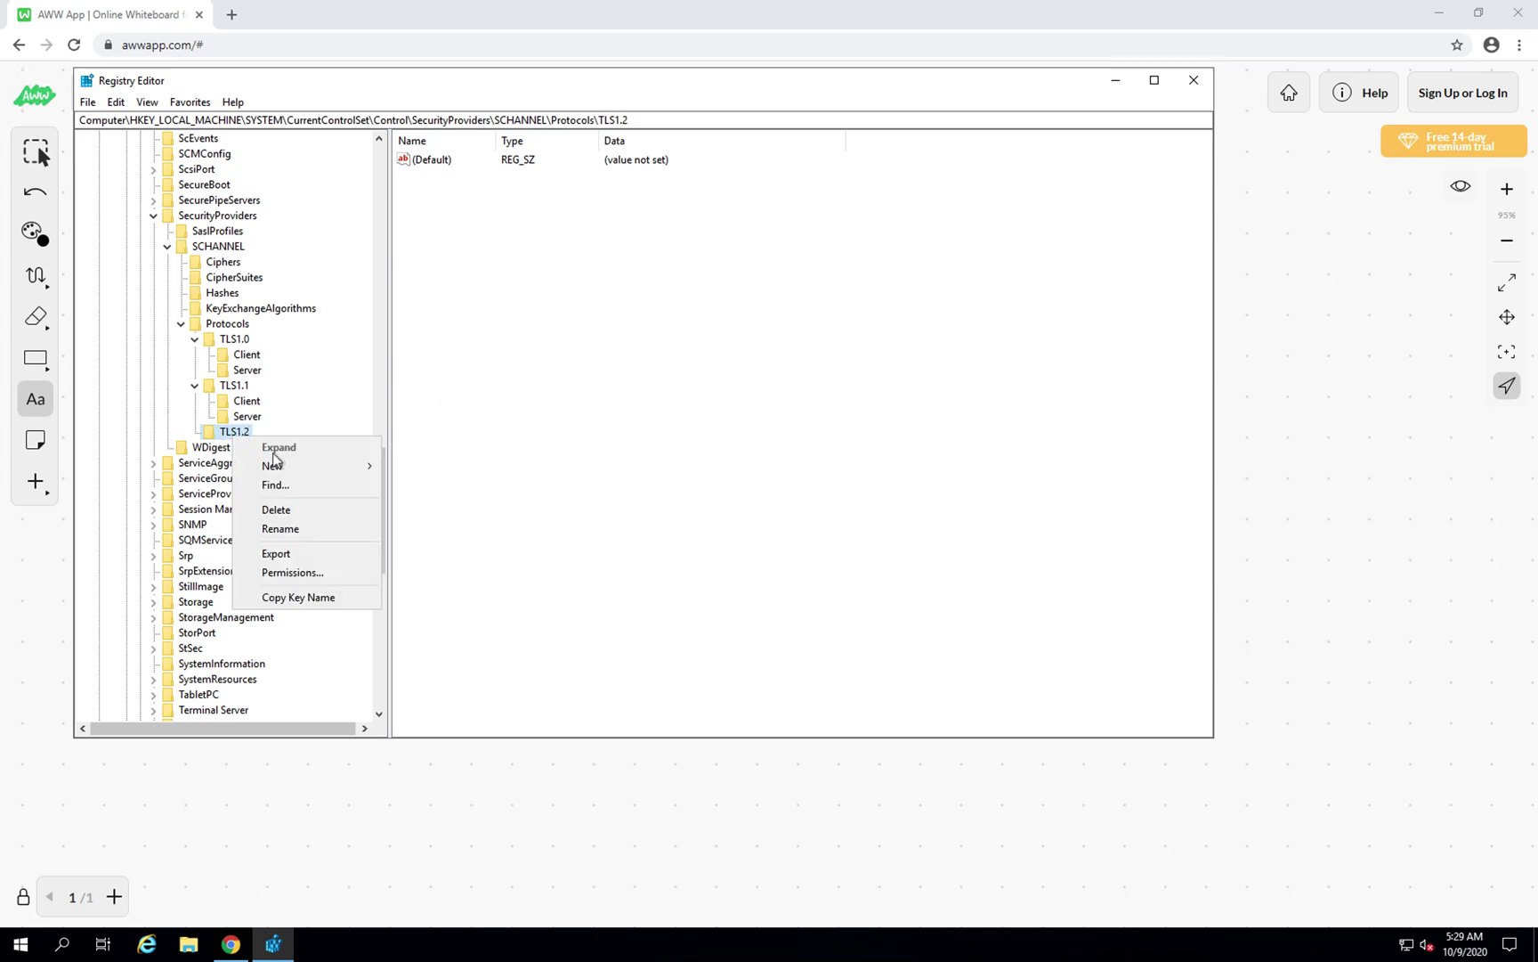
mouse_move(282, 465)
click(411, 467)
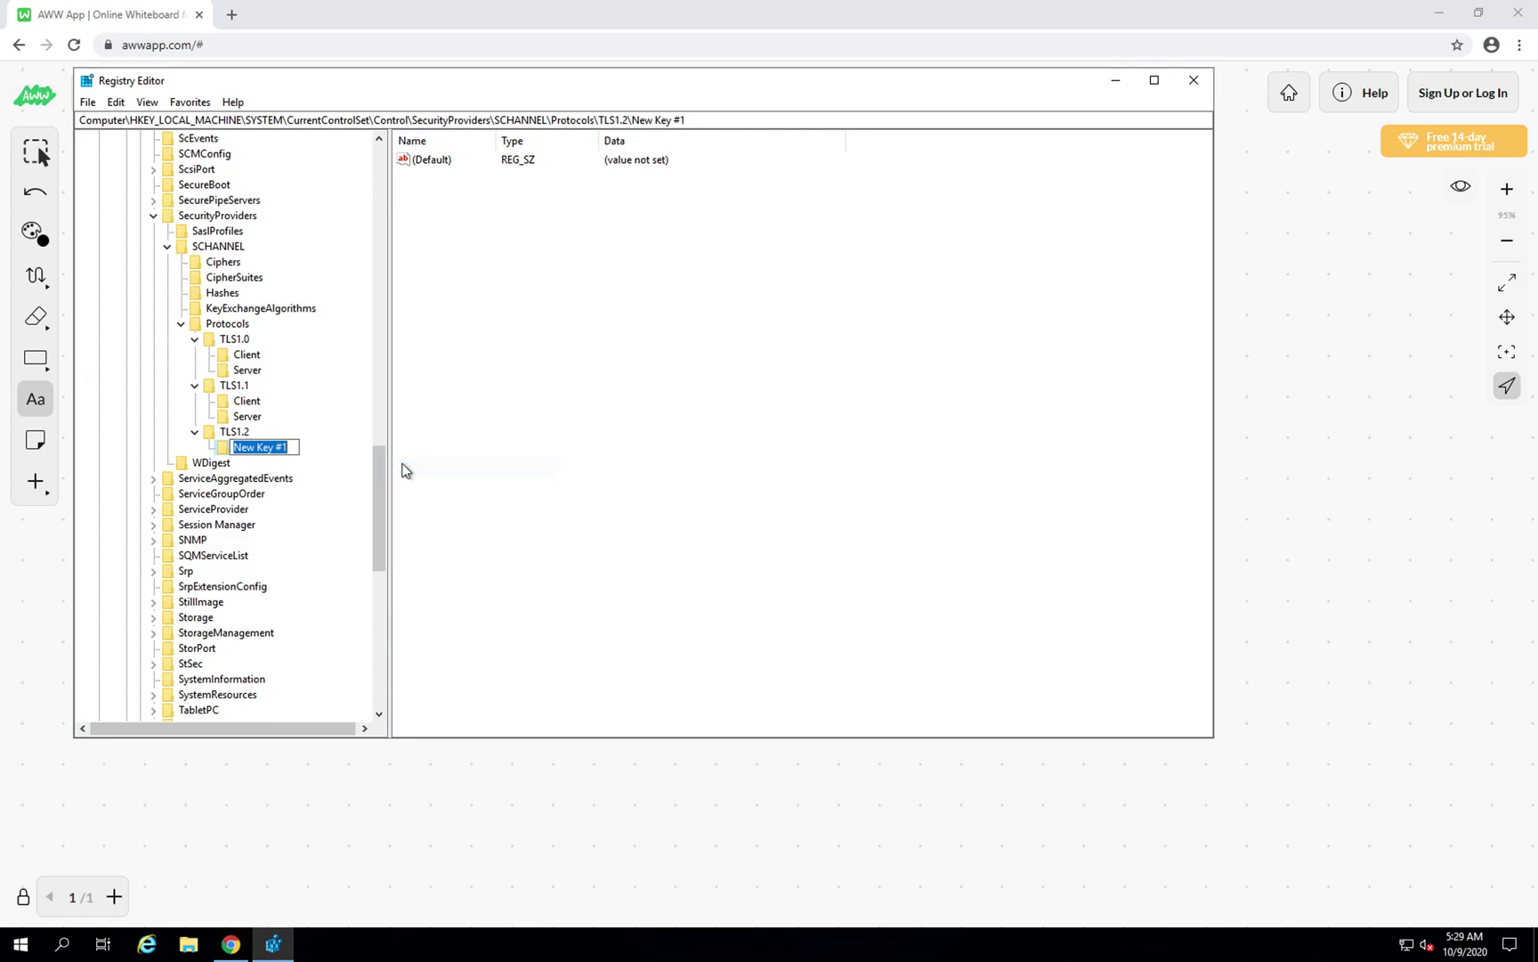
text(CLien)
key(BackSpace)
key(BackSpace)
key(BackSpace)
key(BackSpace)
text(lient)
key(Return)
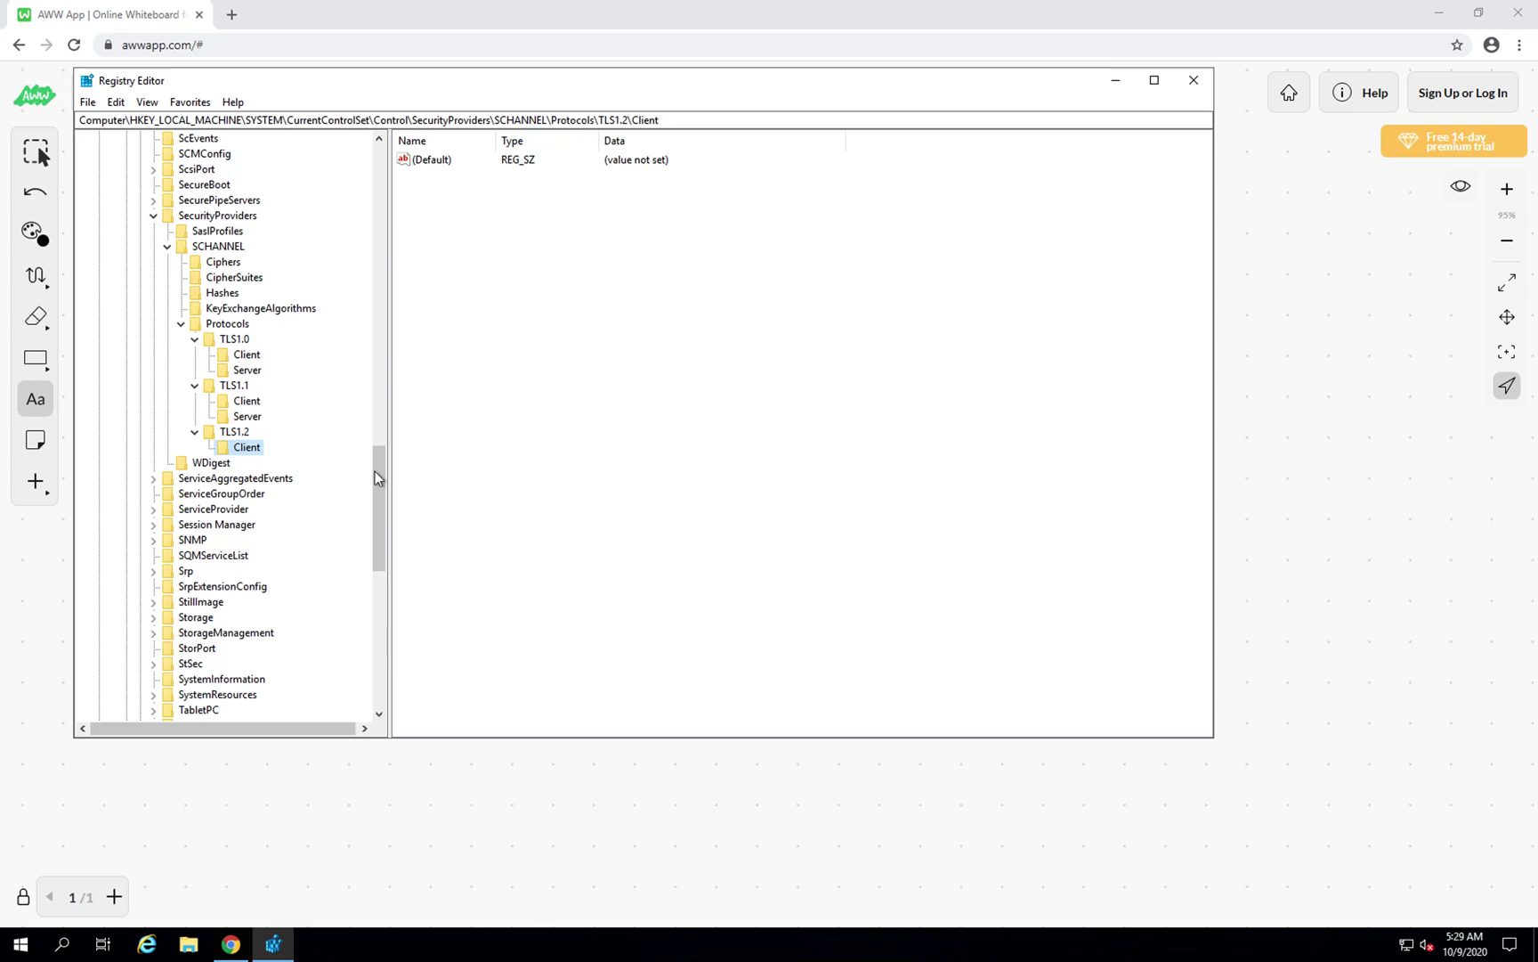
Create a subkey named Server under the TLS1.2 key
right_click(251, 455)
right_click(233, 432)
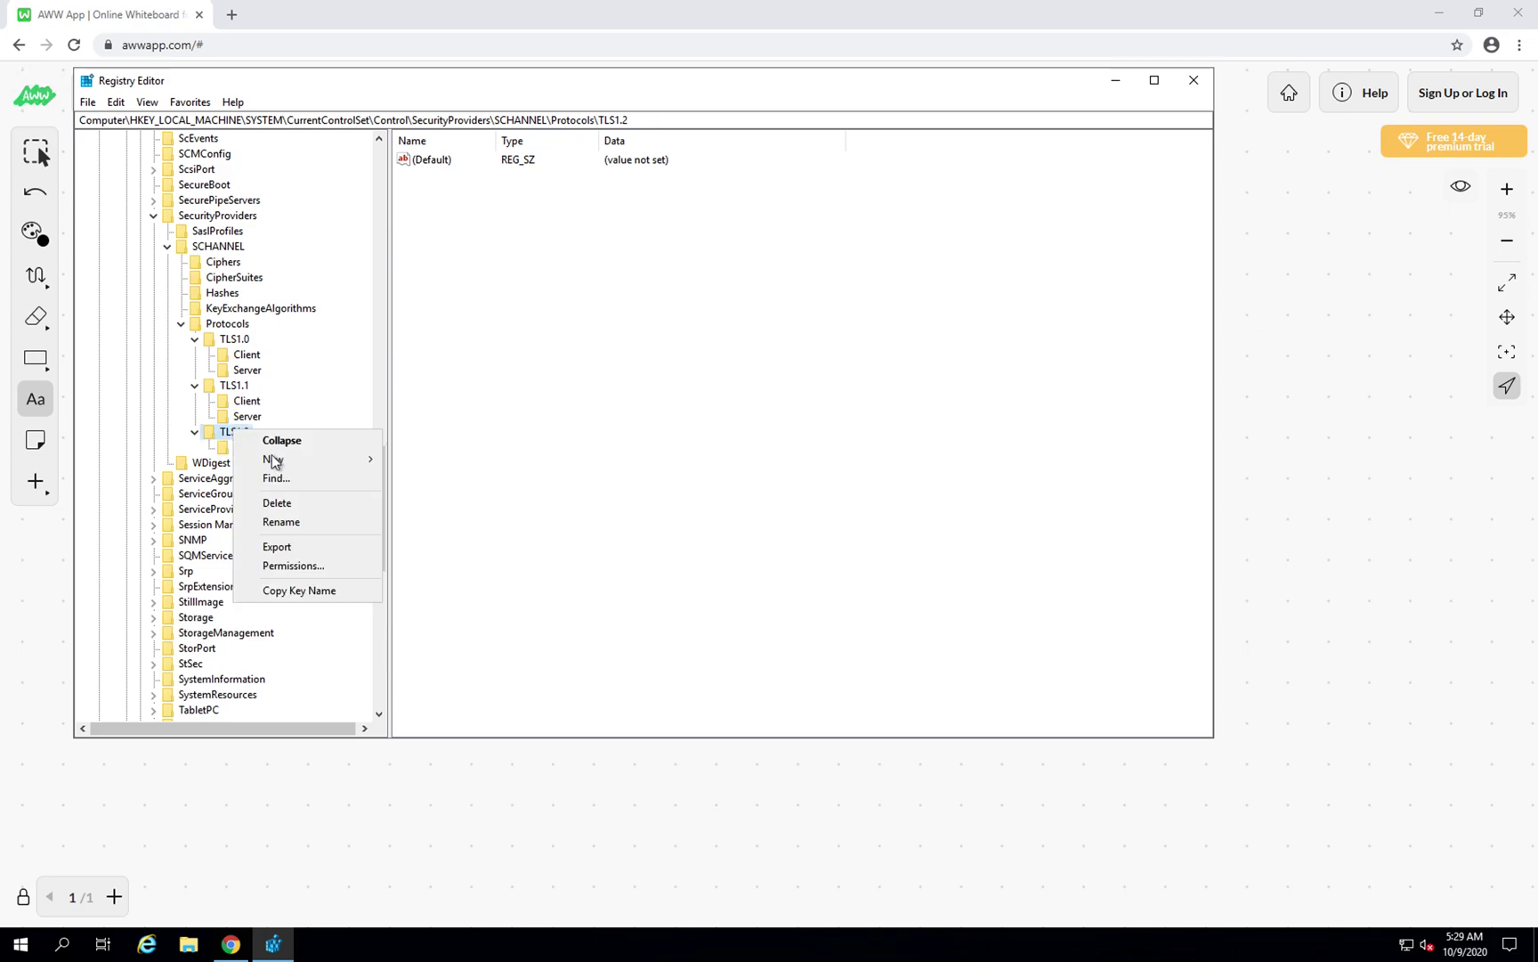
mouse_move(283, 461)
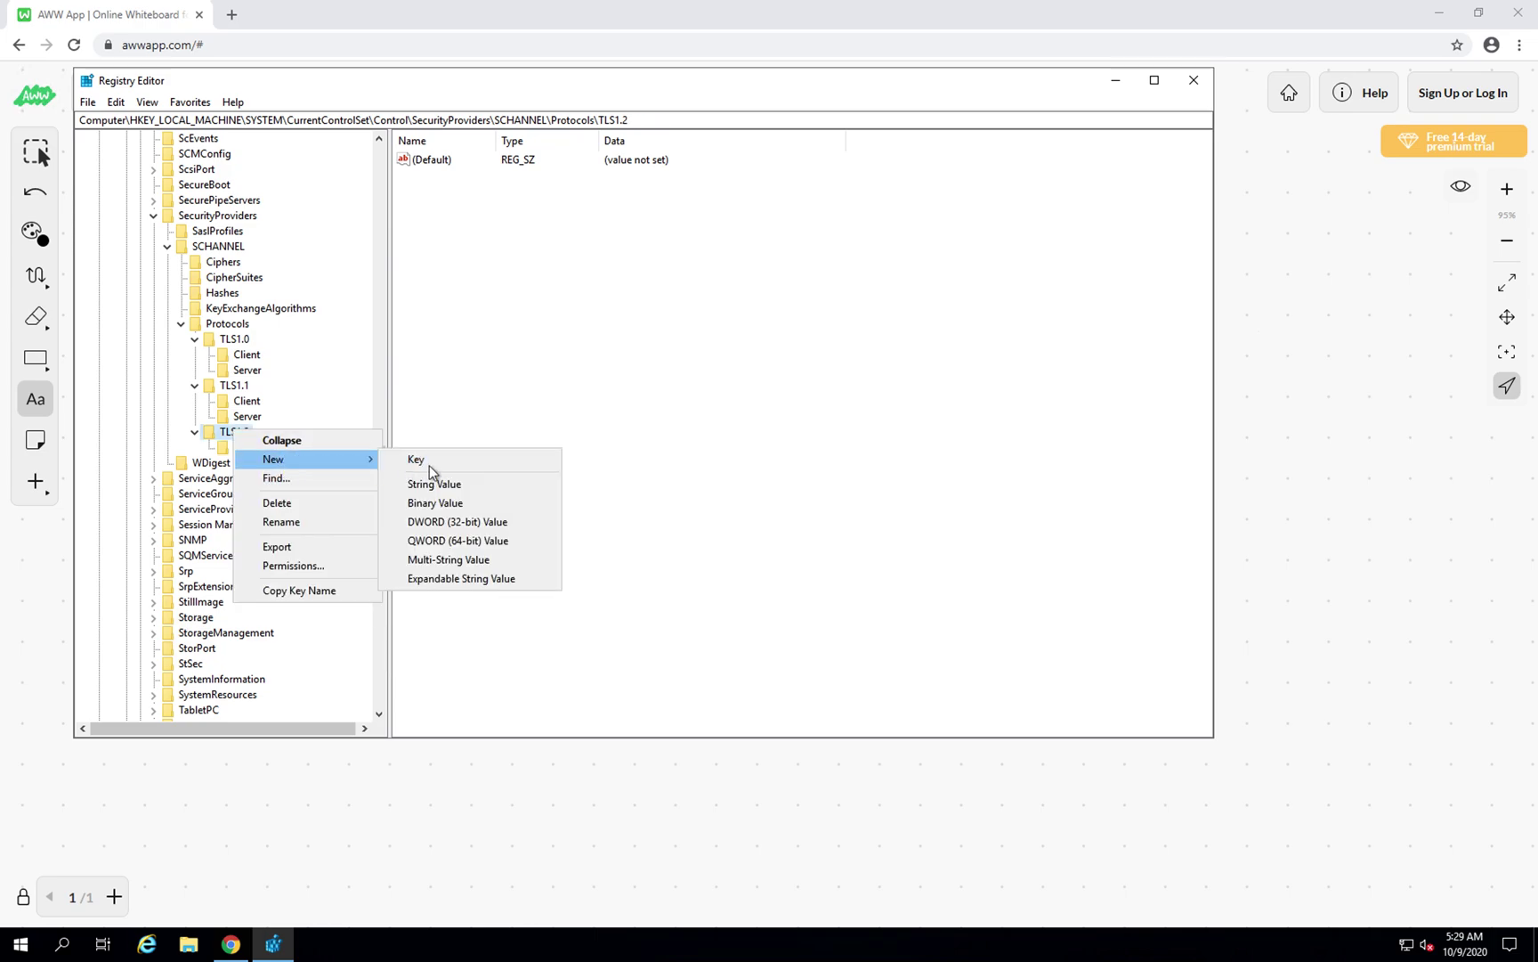
click(429, 463)
text(Server)
key(Return)
Add a DWORD (32-bit) value named Enabled to the Client key under TLS1.2
key(Up)
right_click(537, 193)
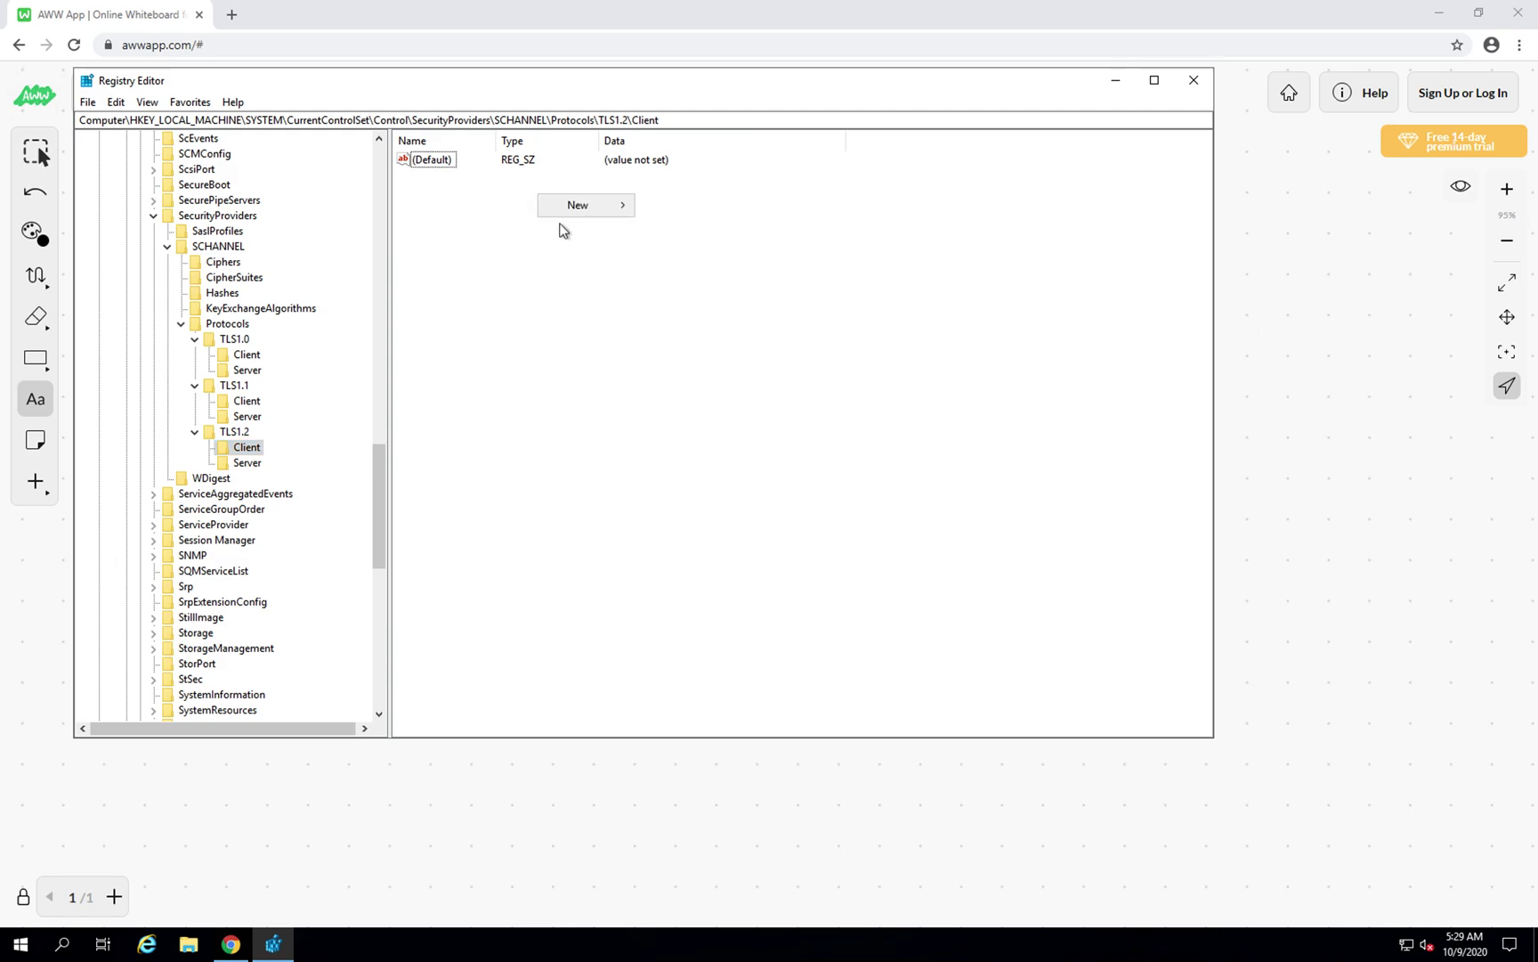
click(588, 206)
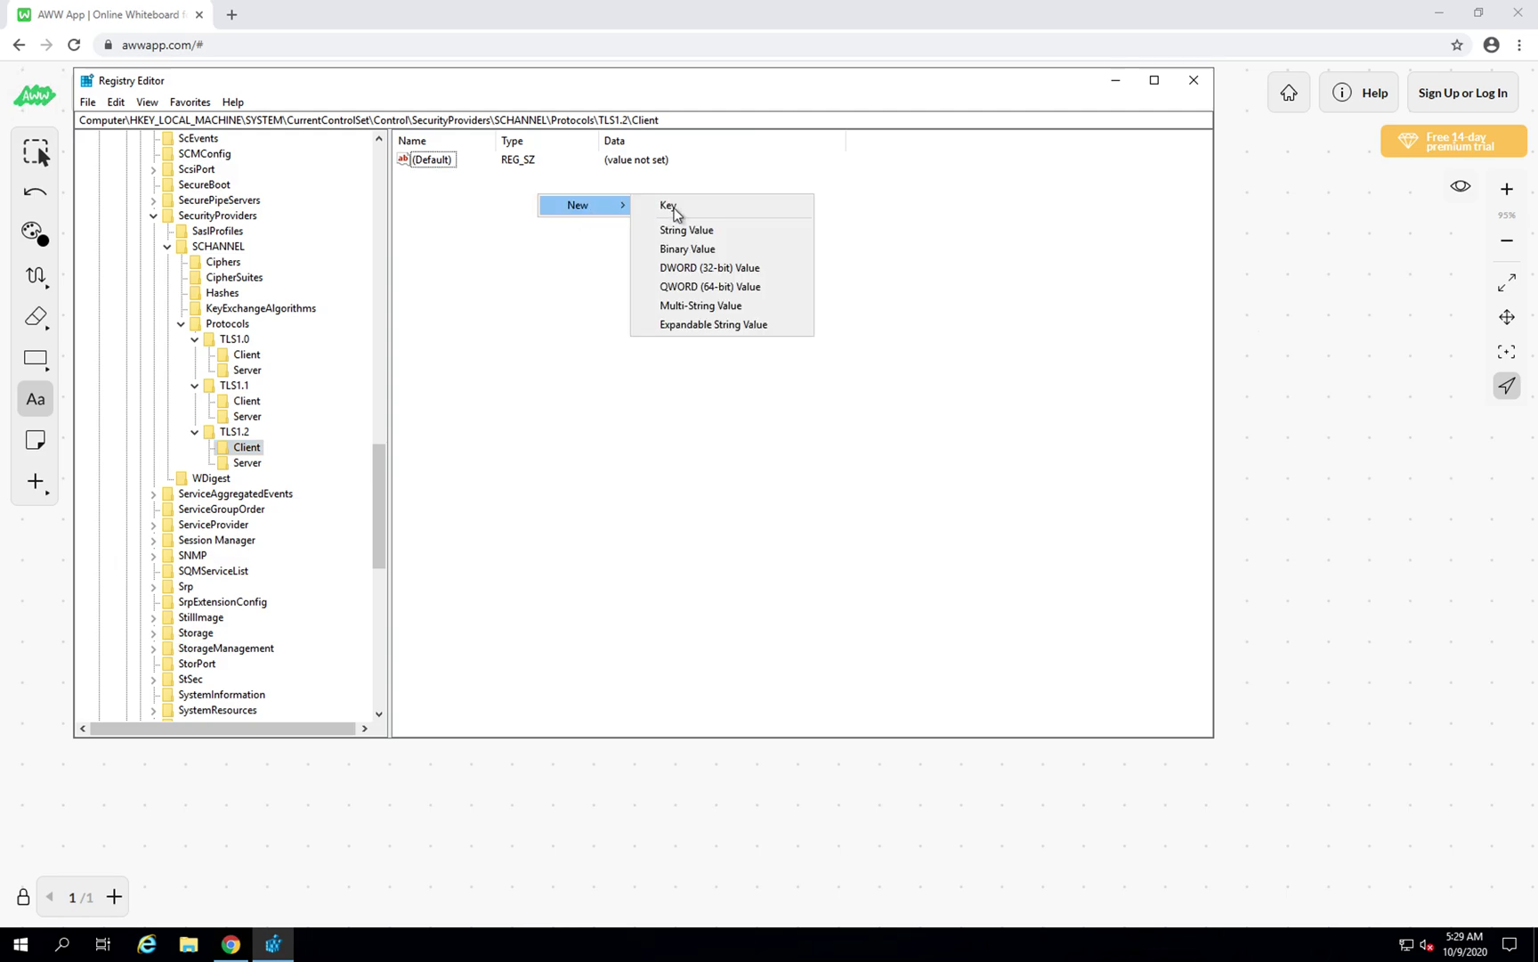
click(683, 267)
text(Enabled)
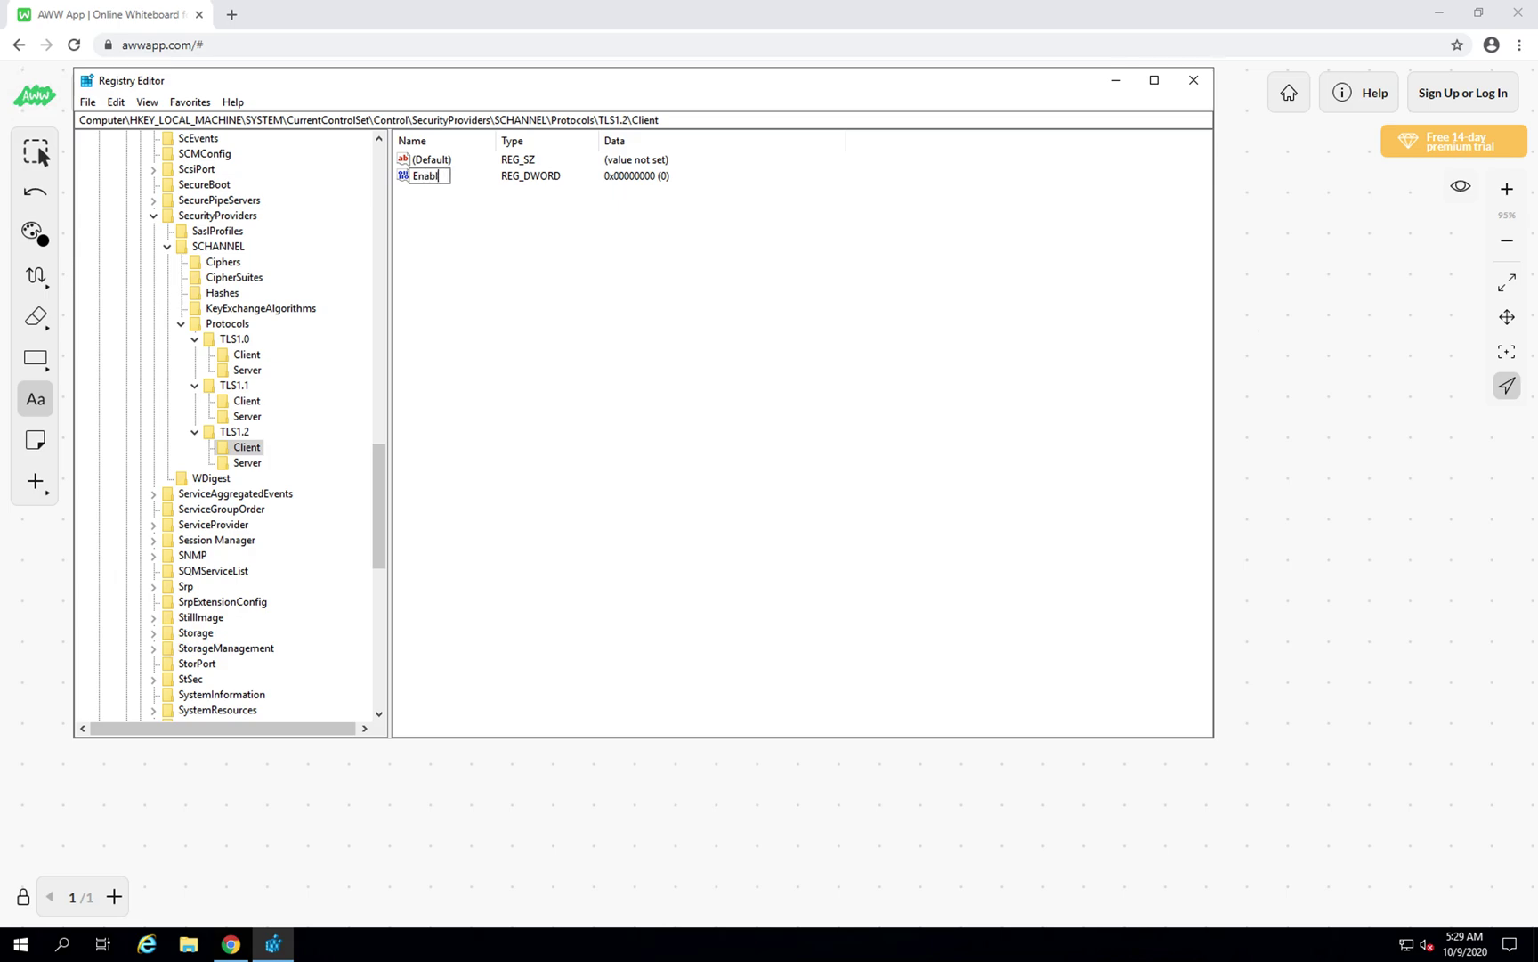
key(Return)
Set the value data of Enabled in the TLS1.2 Client key to 1
double_click(429, 177)
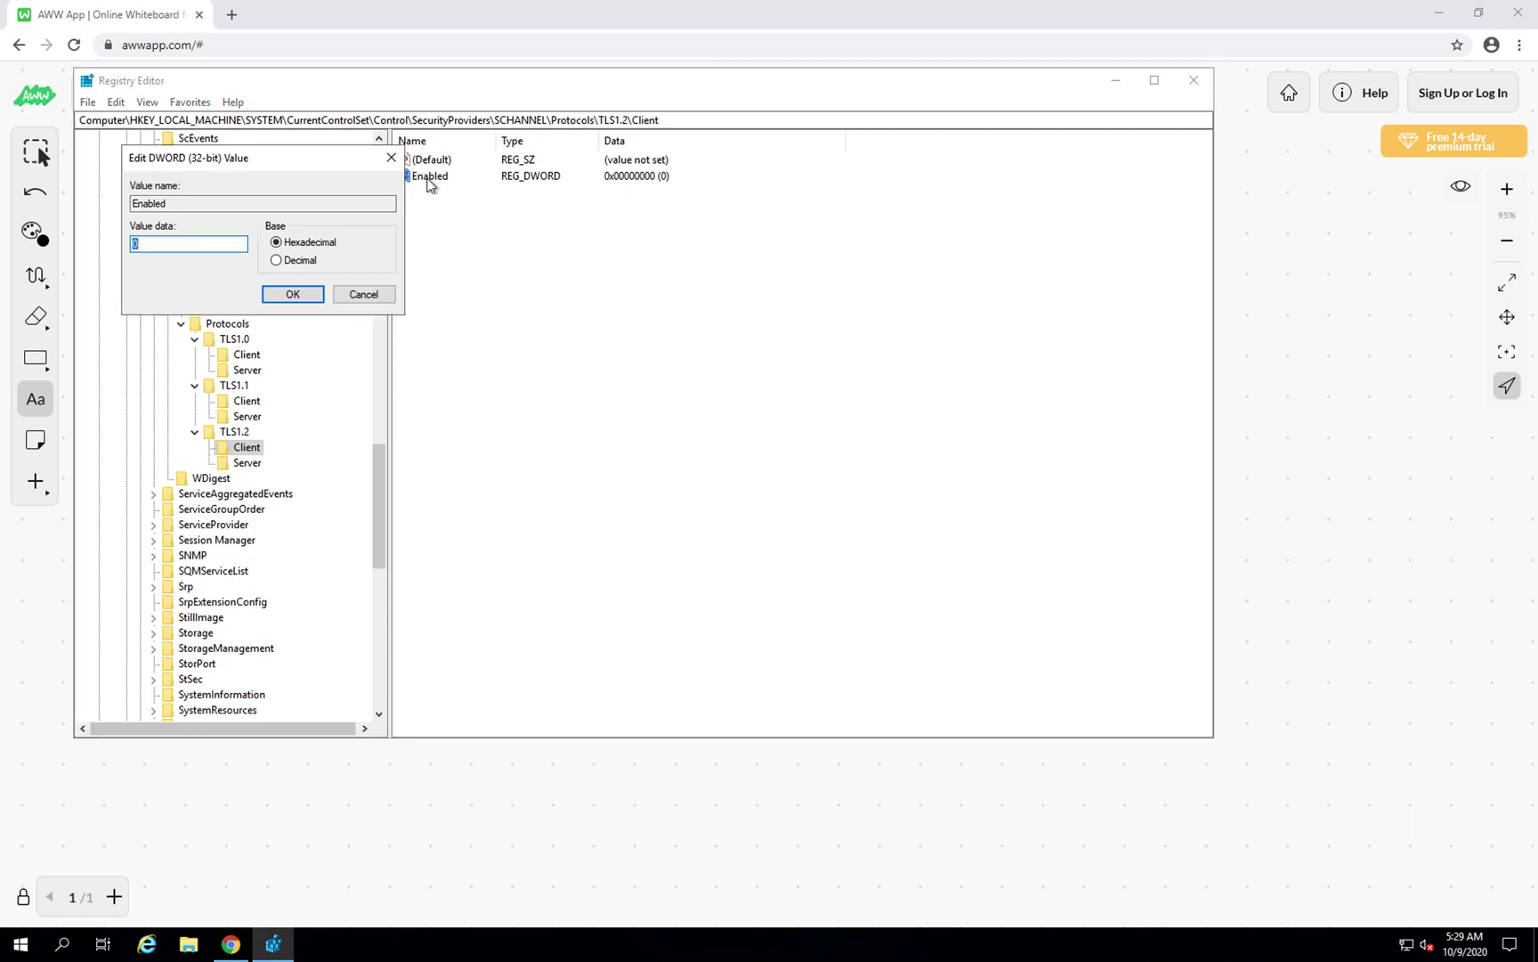
click(156, 241)
key(BackSpace)
text(1)
click(276, 295)
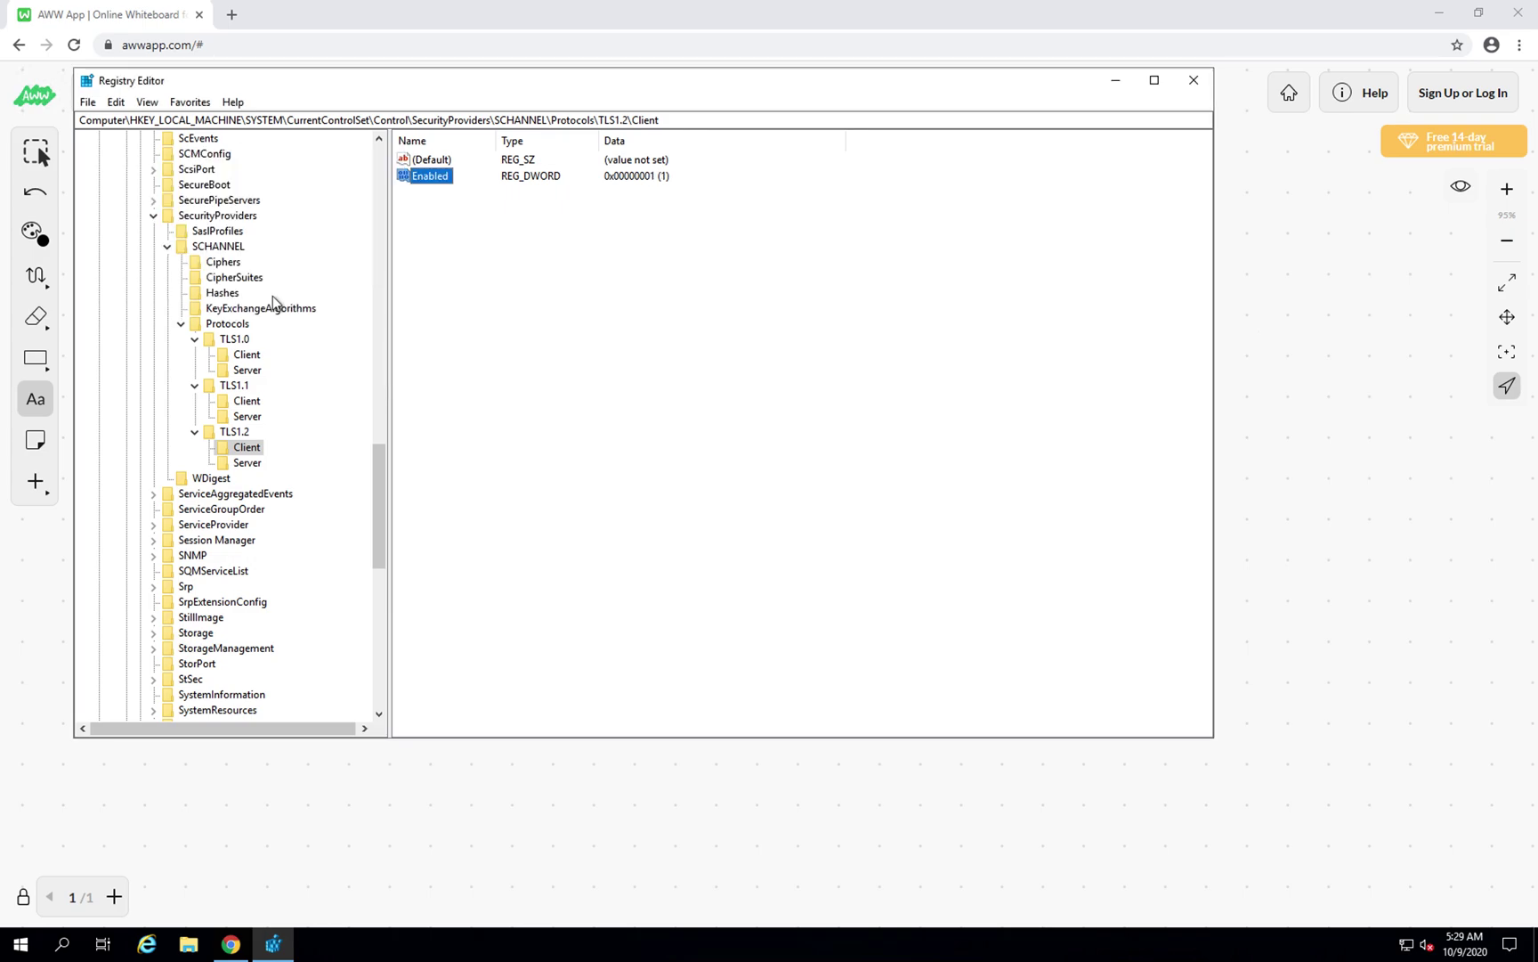
click(256, 467)
right_click(497, 289)
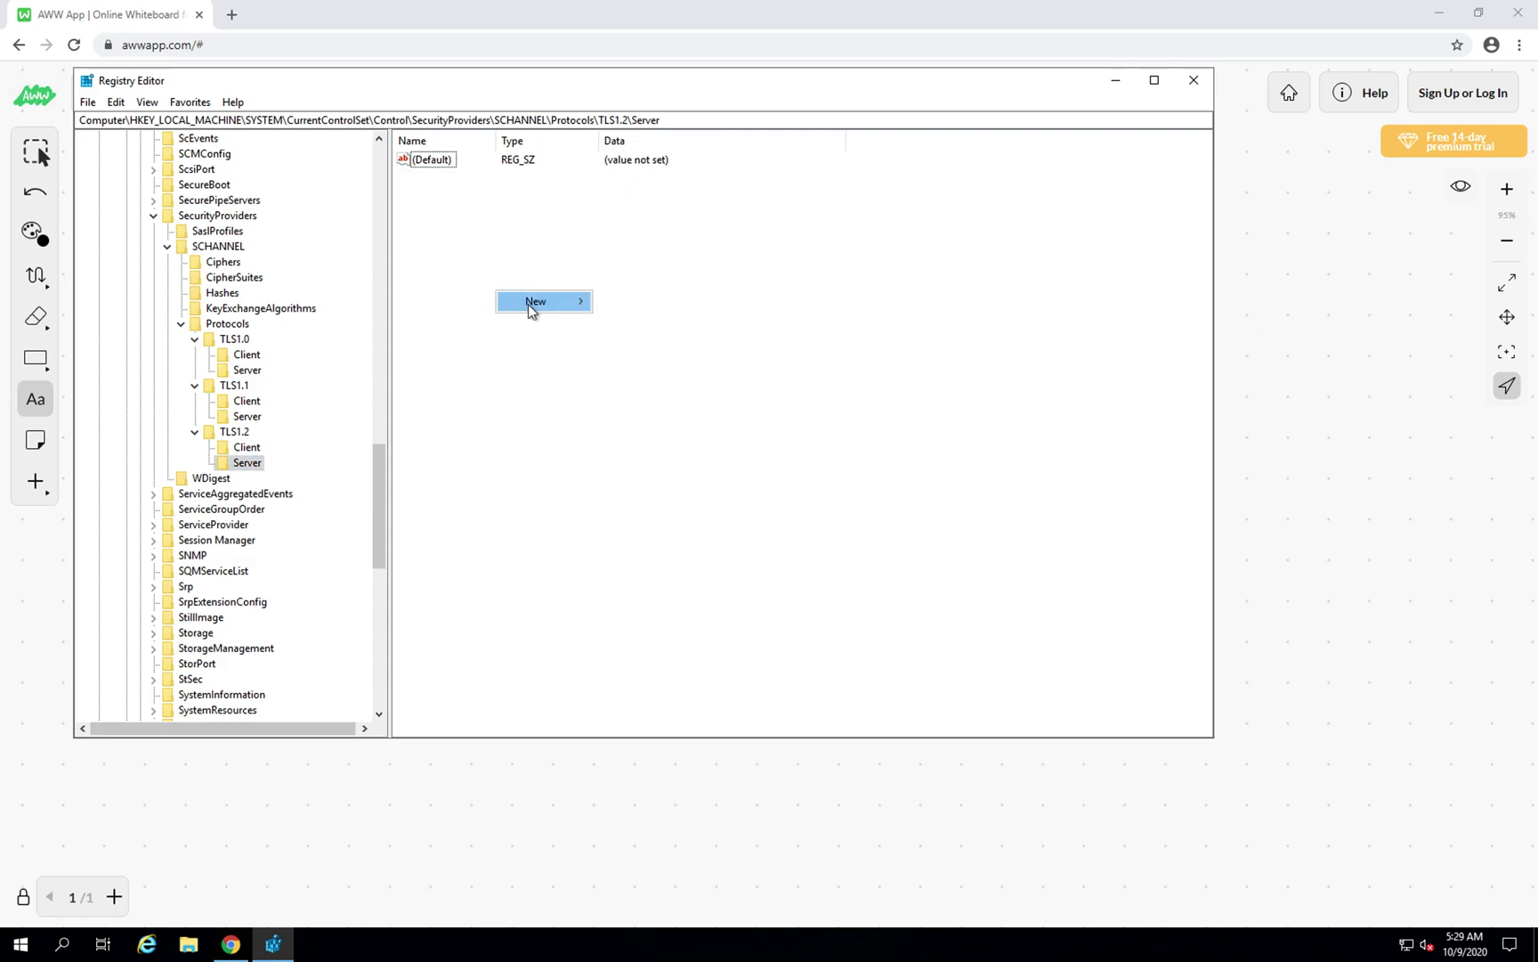
mouse_move(535, 303)
click(644, 304)
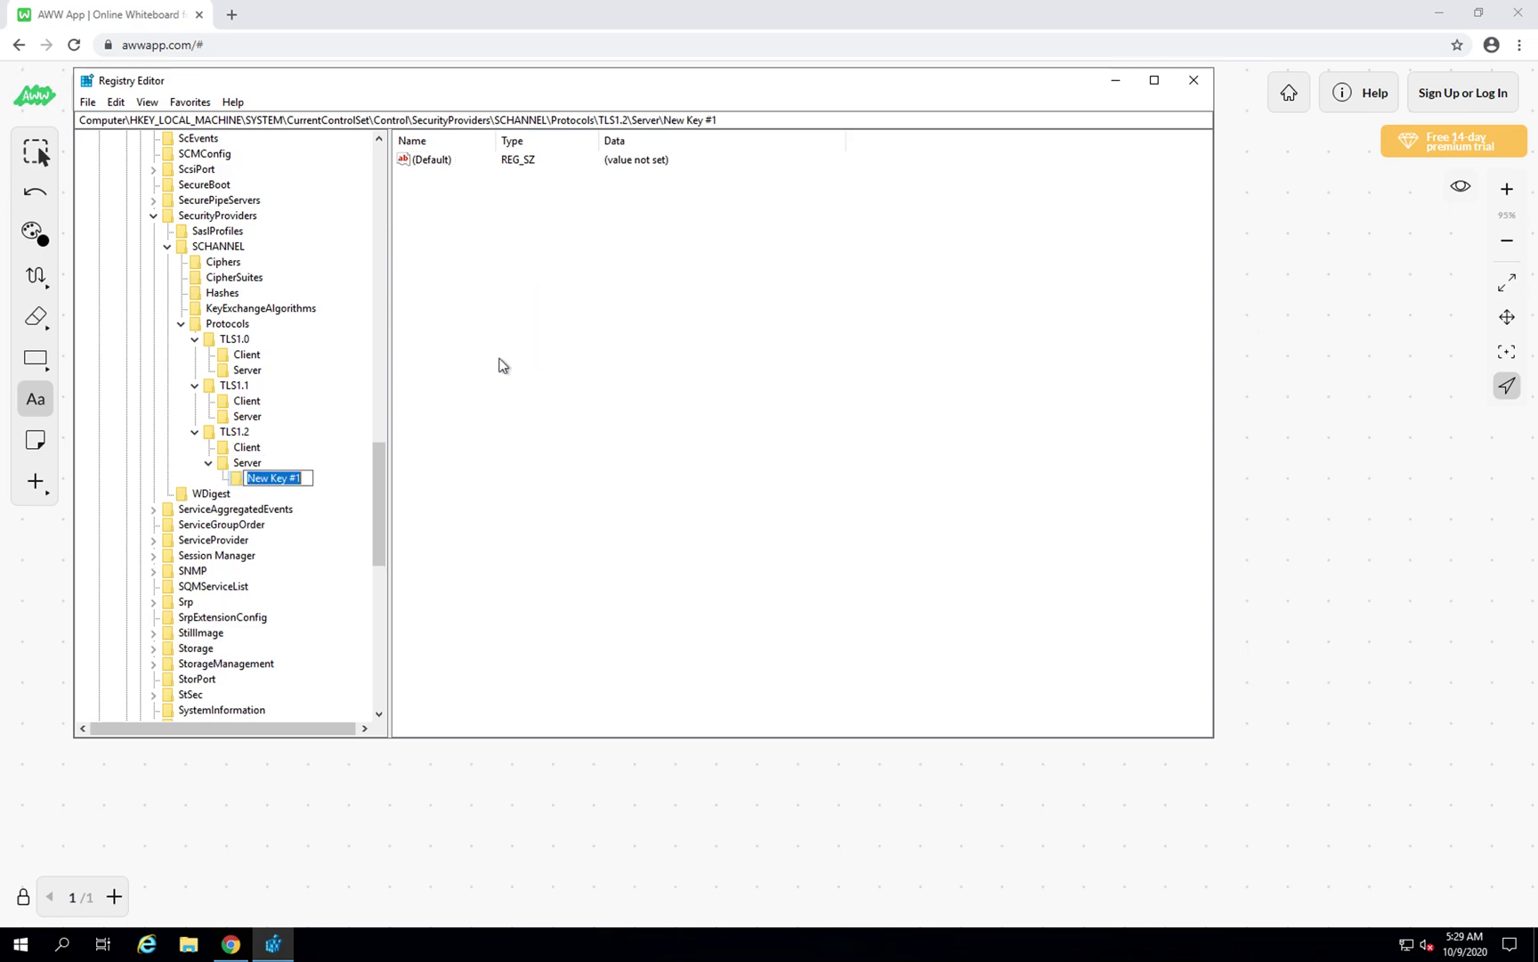
right_click(265, 478)
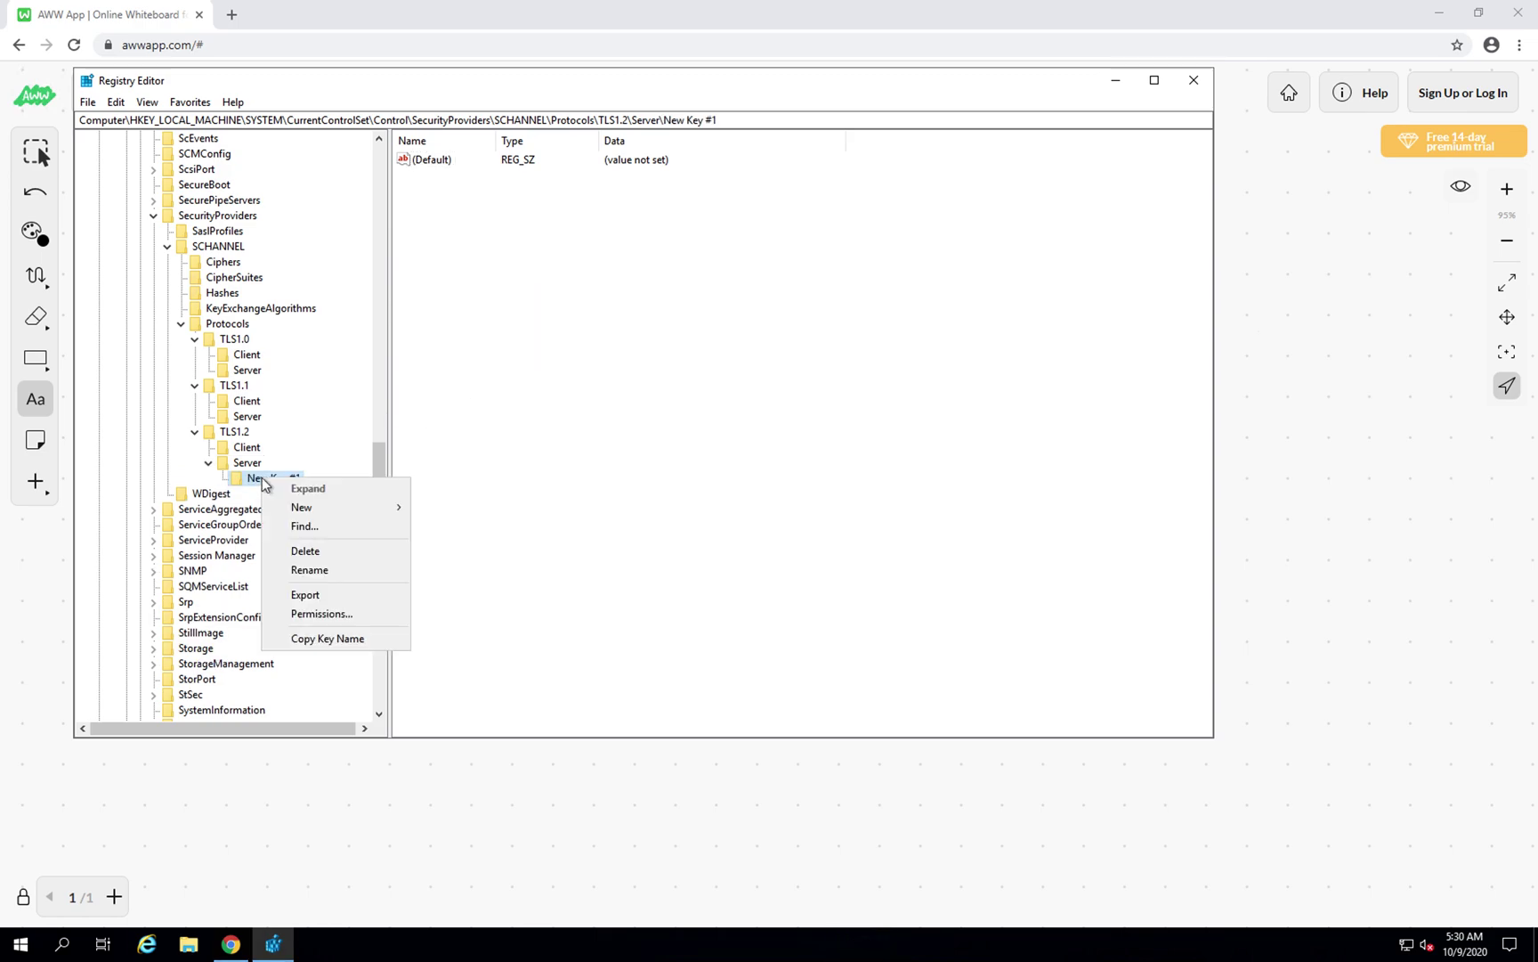
click(309, 550)
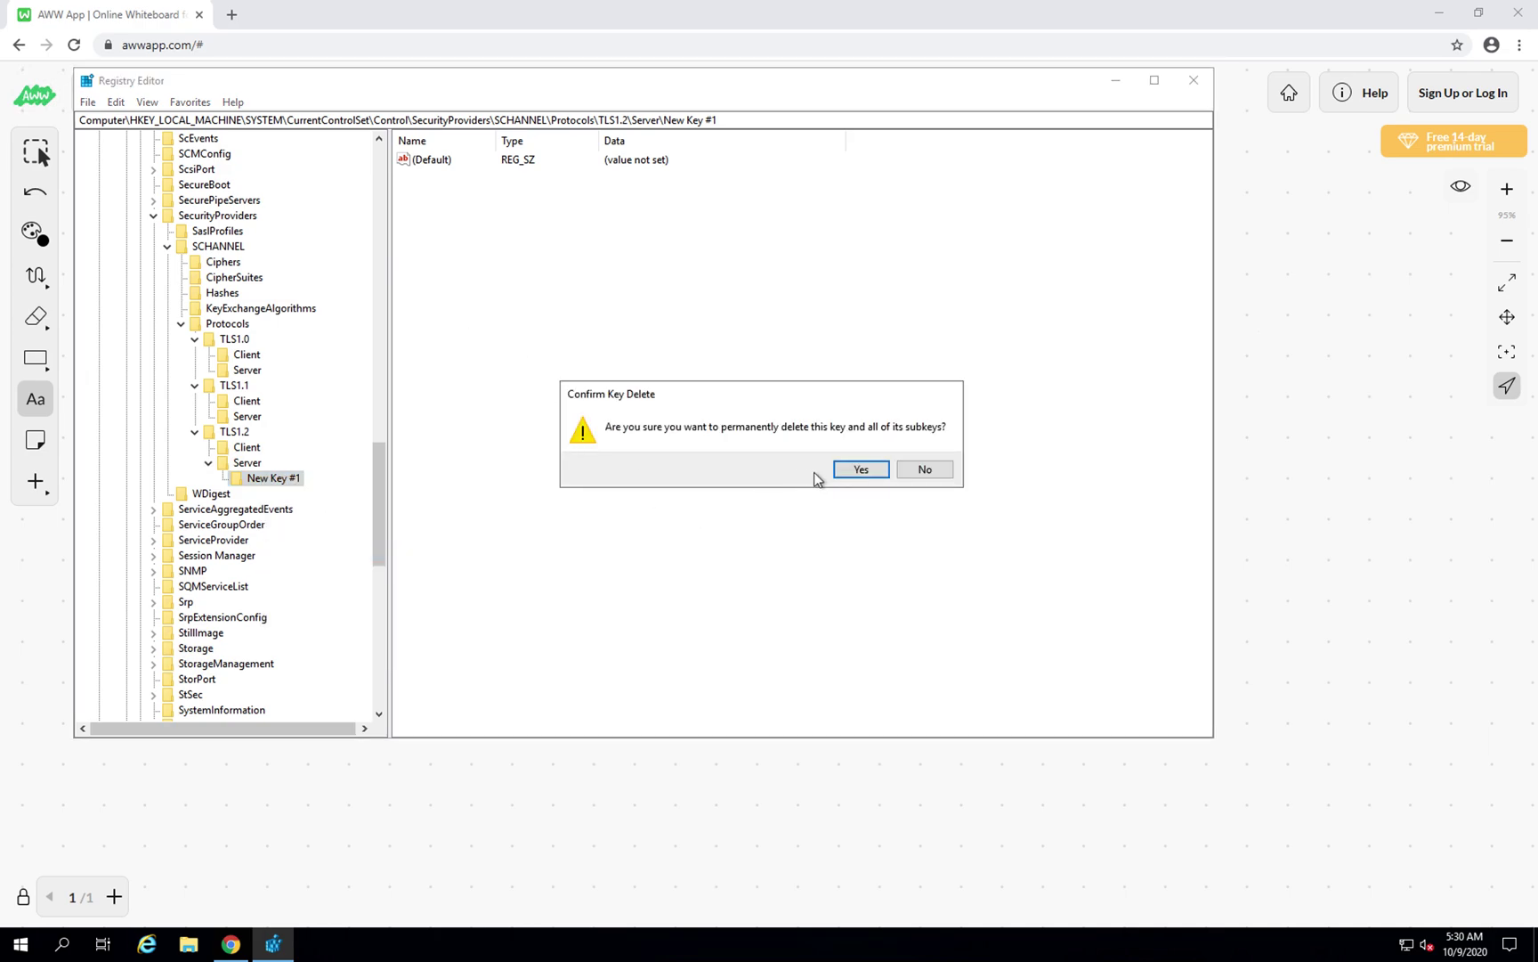
click(857, 472)
Add a DWORD (32-bit) value named Enabled to the Server key under TLS1.2
right_click(452, 217)
mouse_move(517, 221)
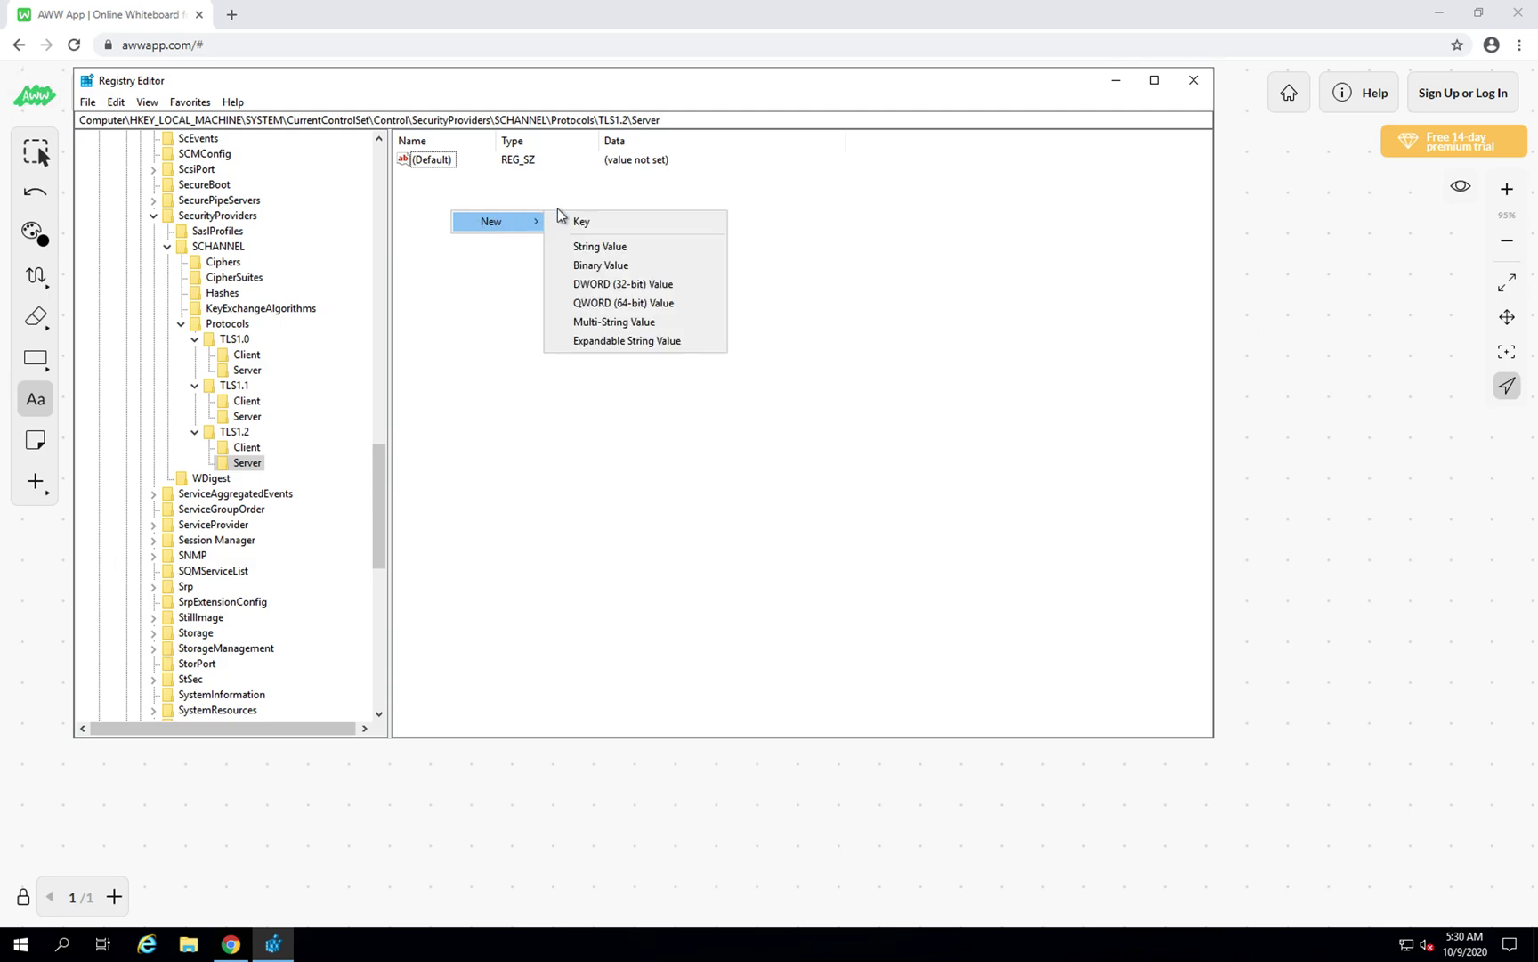
click(595, 285)
text(Enabled)
key(Return)
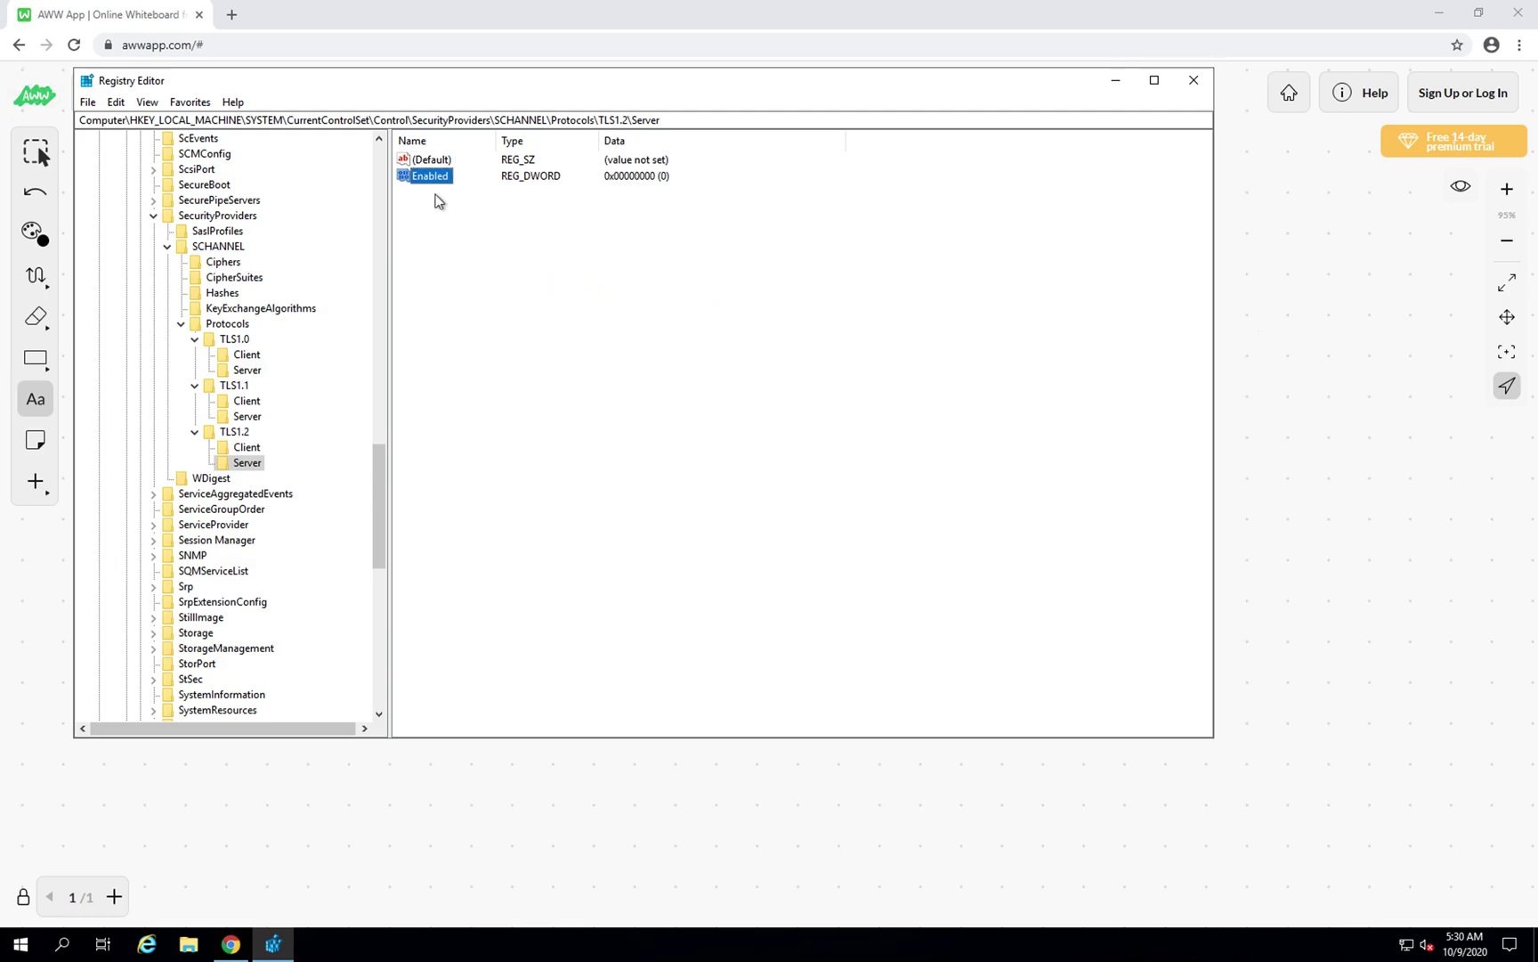
Set the value data of Enabled in the TLS1.2 Server key to 1
double_click(413, 176)
text(1)
click(273, 294)
Switch to Internet Explorer and open the advanced settings of its Internet Options
click(148, 951)
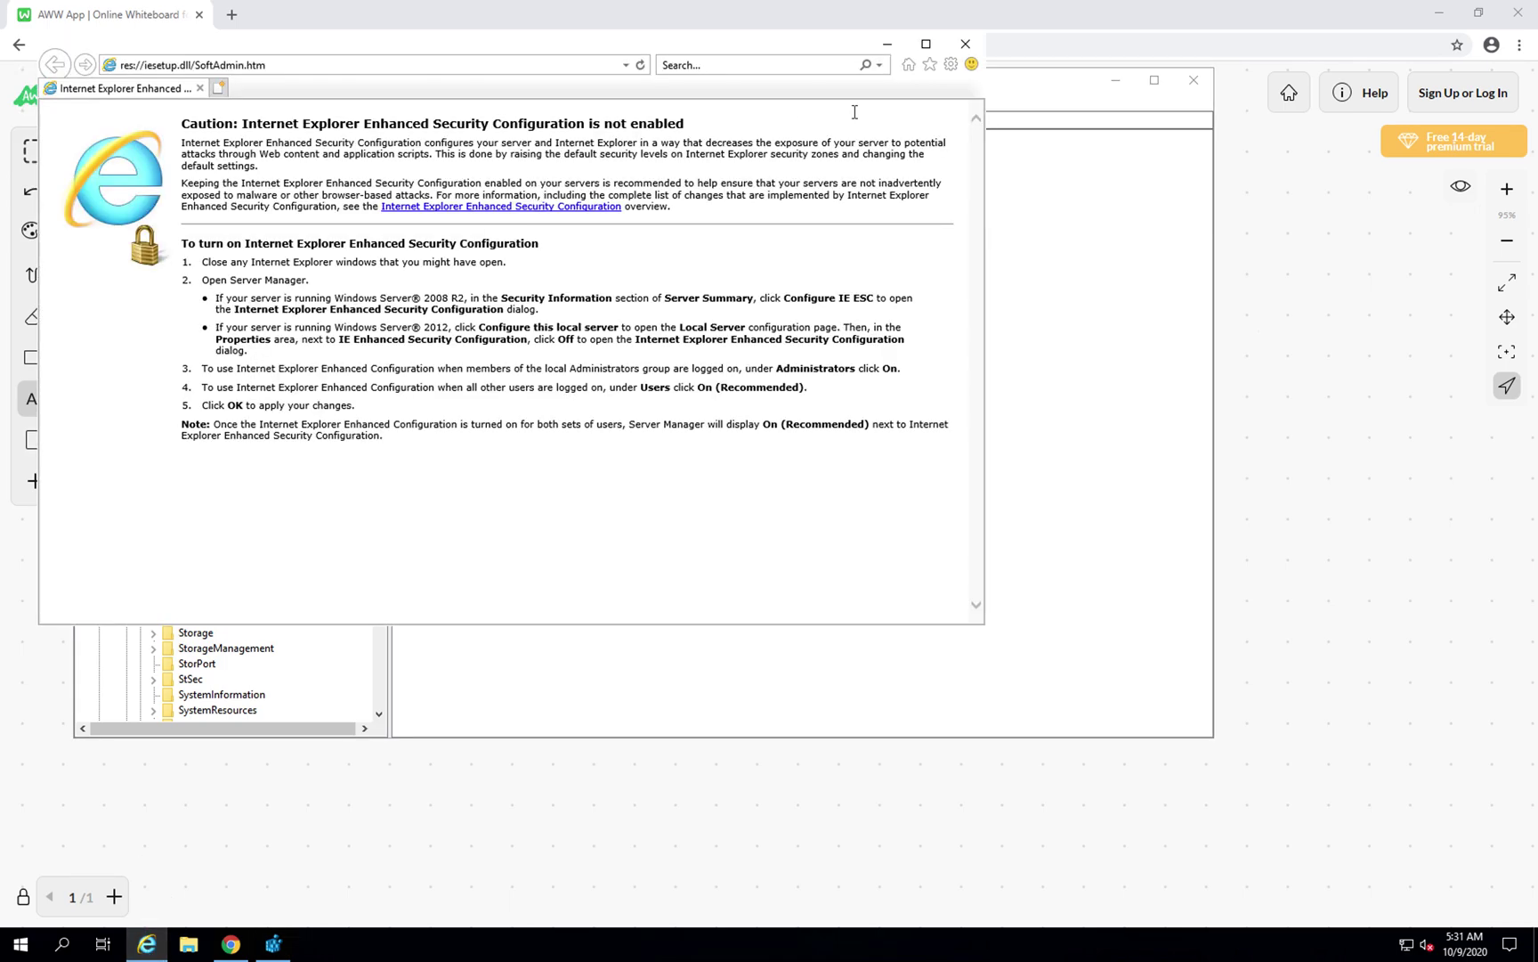
click(950, 66)
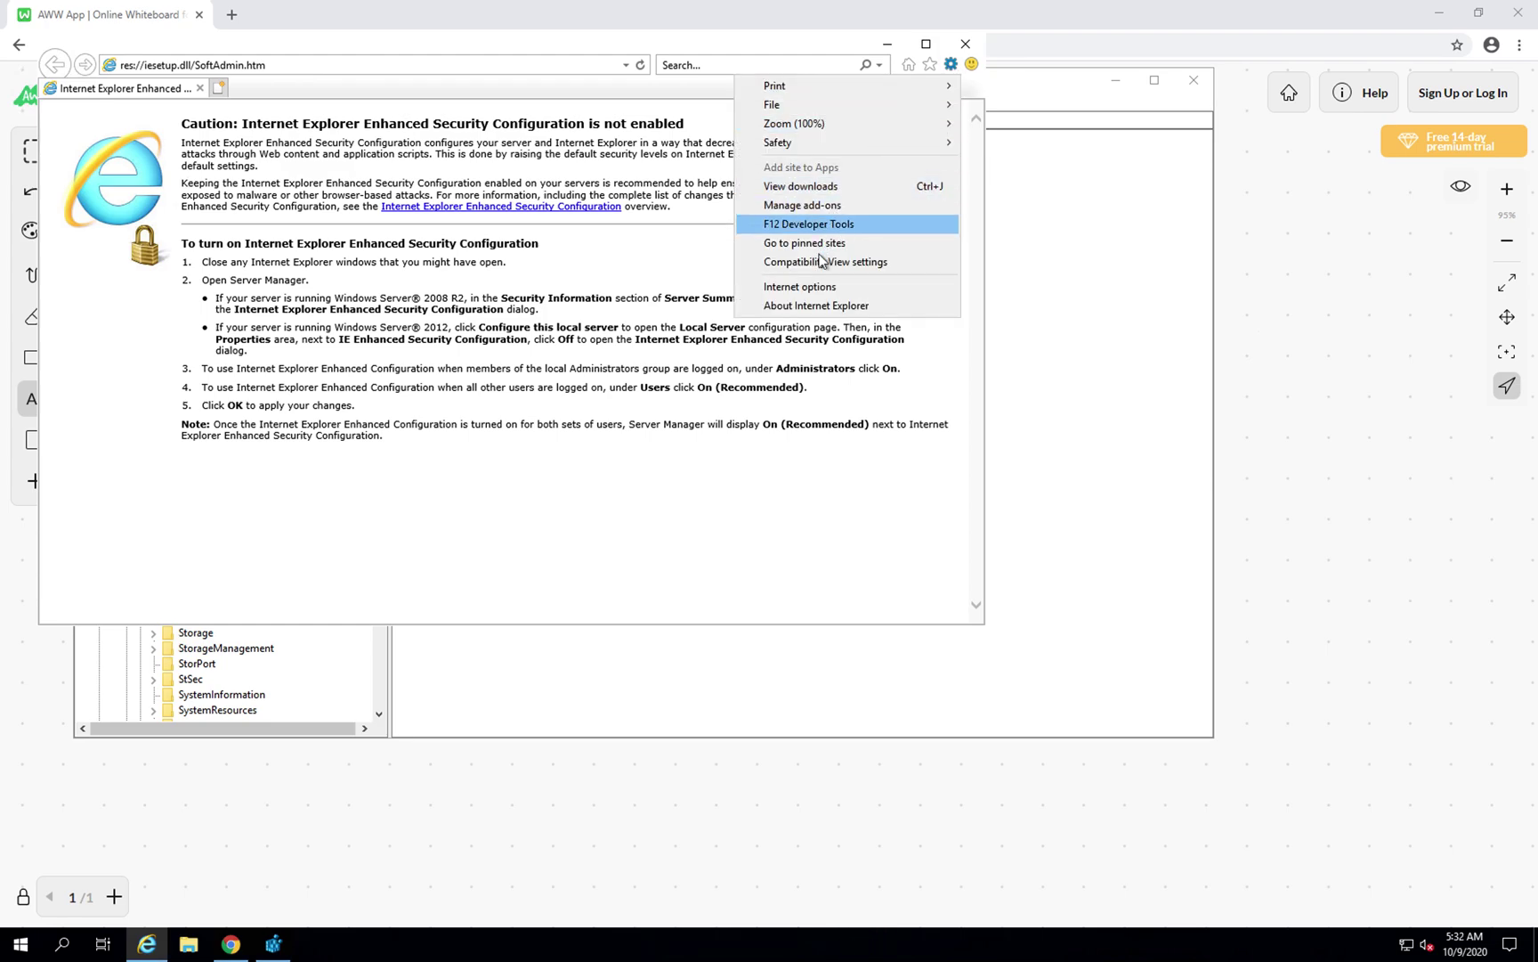
click(806, 287)
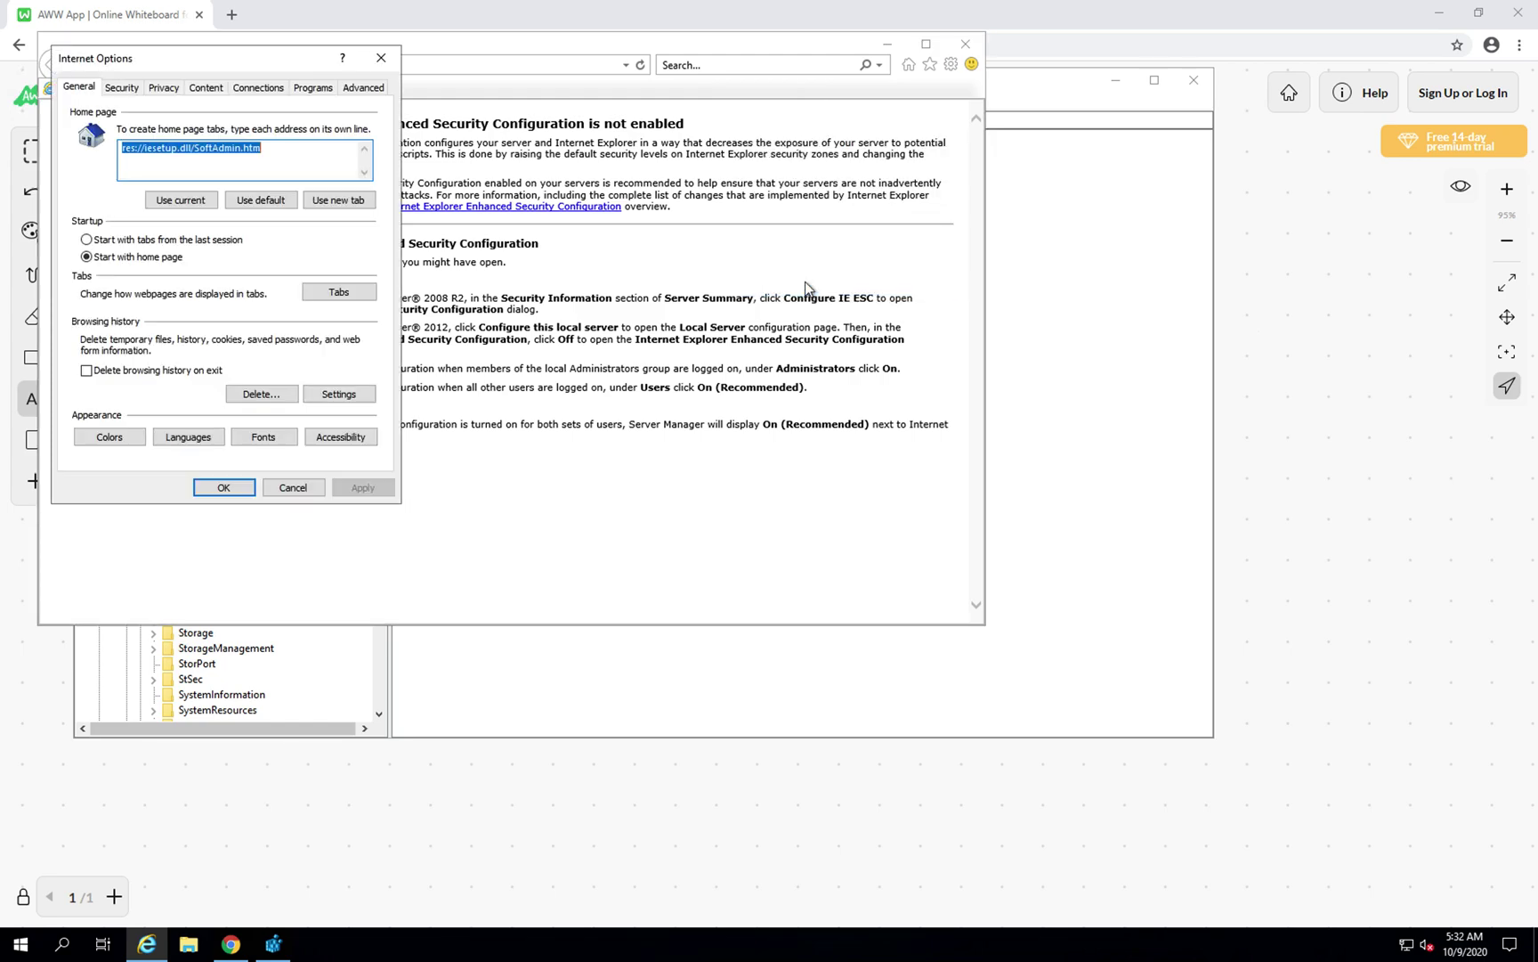
click(378, 96)
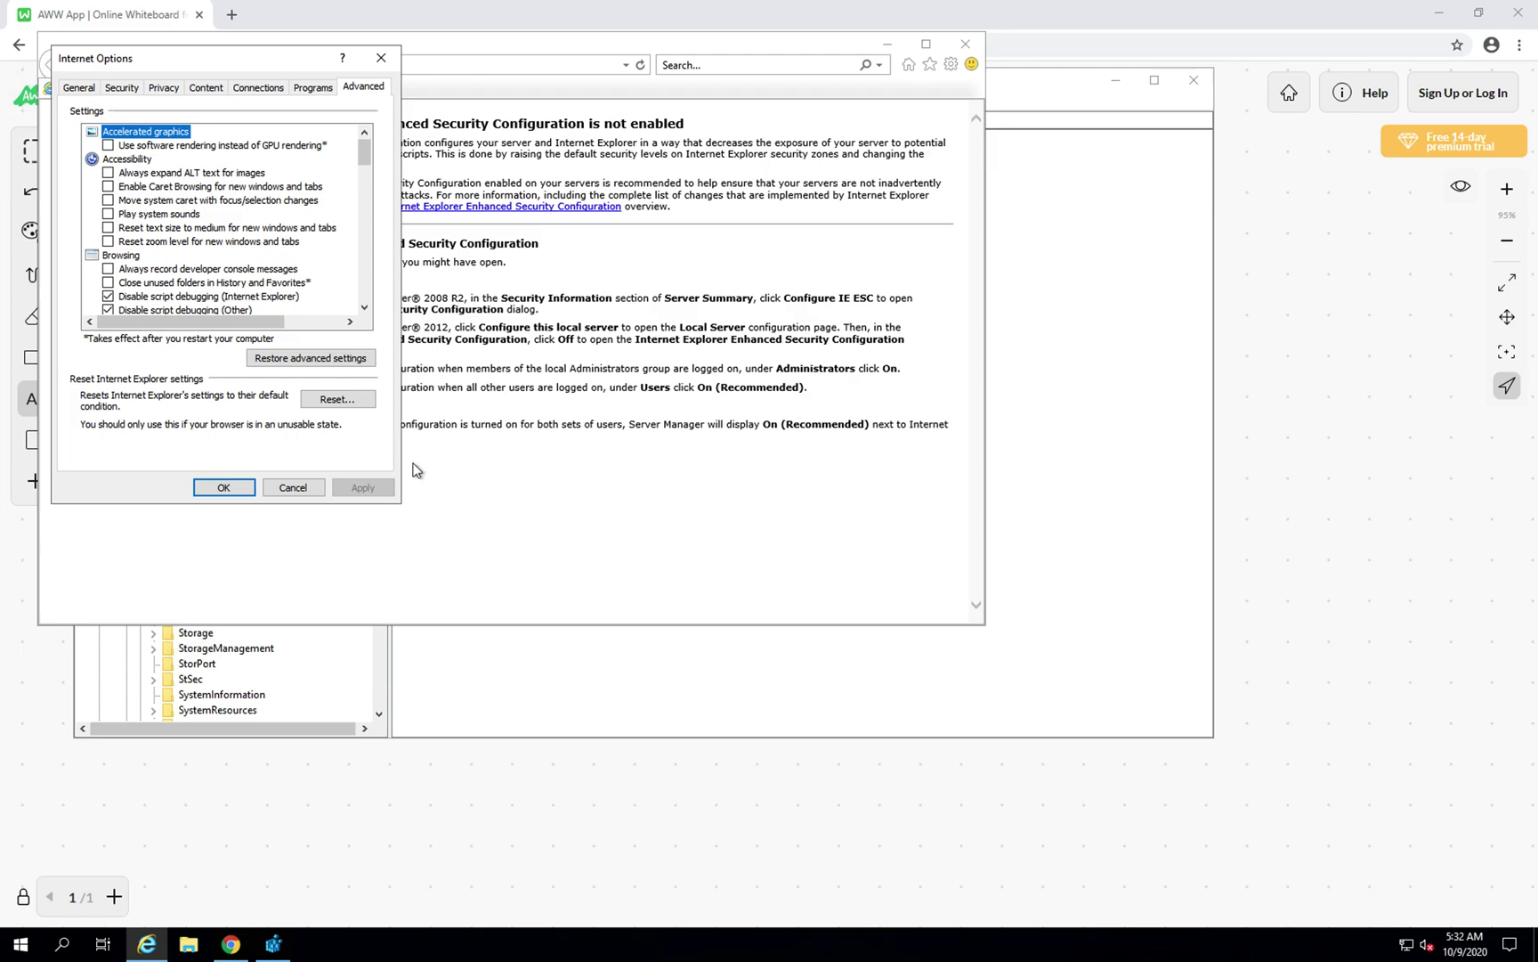
Disable Use TLS 1.0 and Use TLS 1.1 in the advanced Internet Options and apply the change
drag(364, 154, 362, 287)
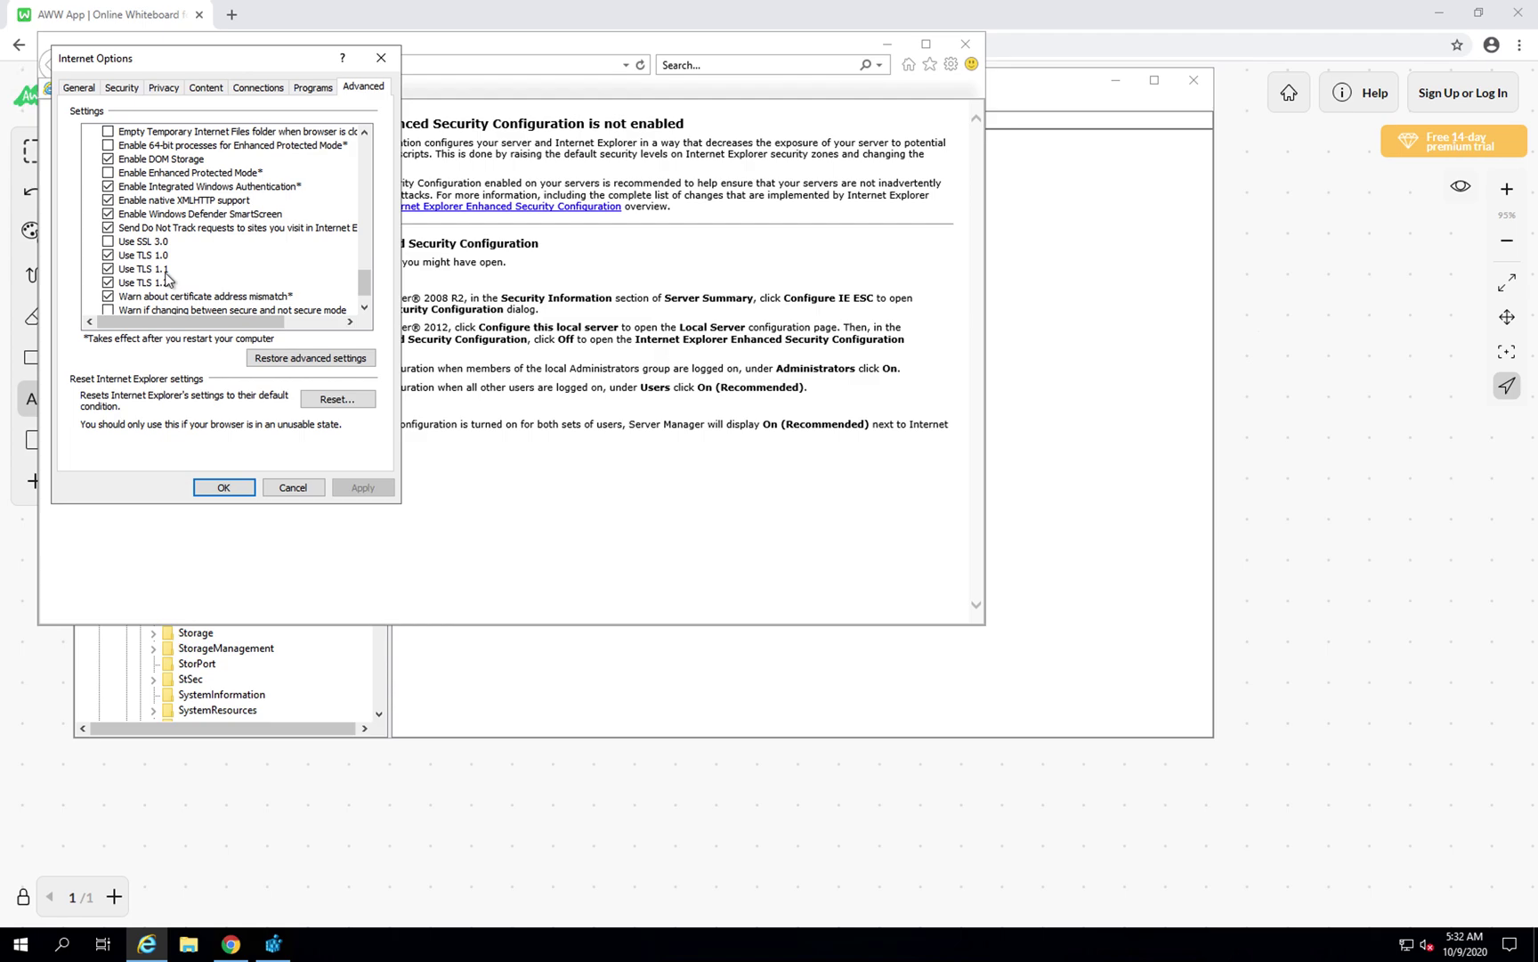
click(107, 256)
click(108, 269)
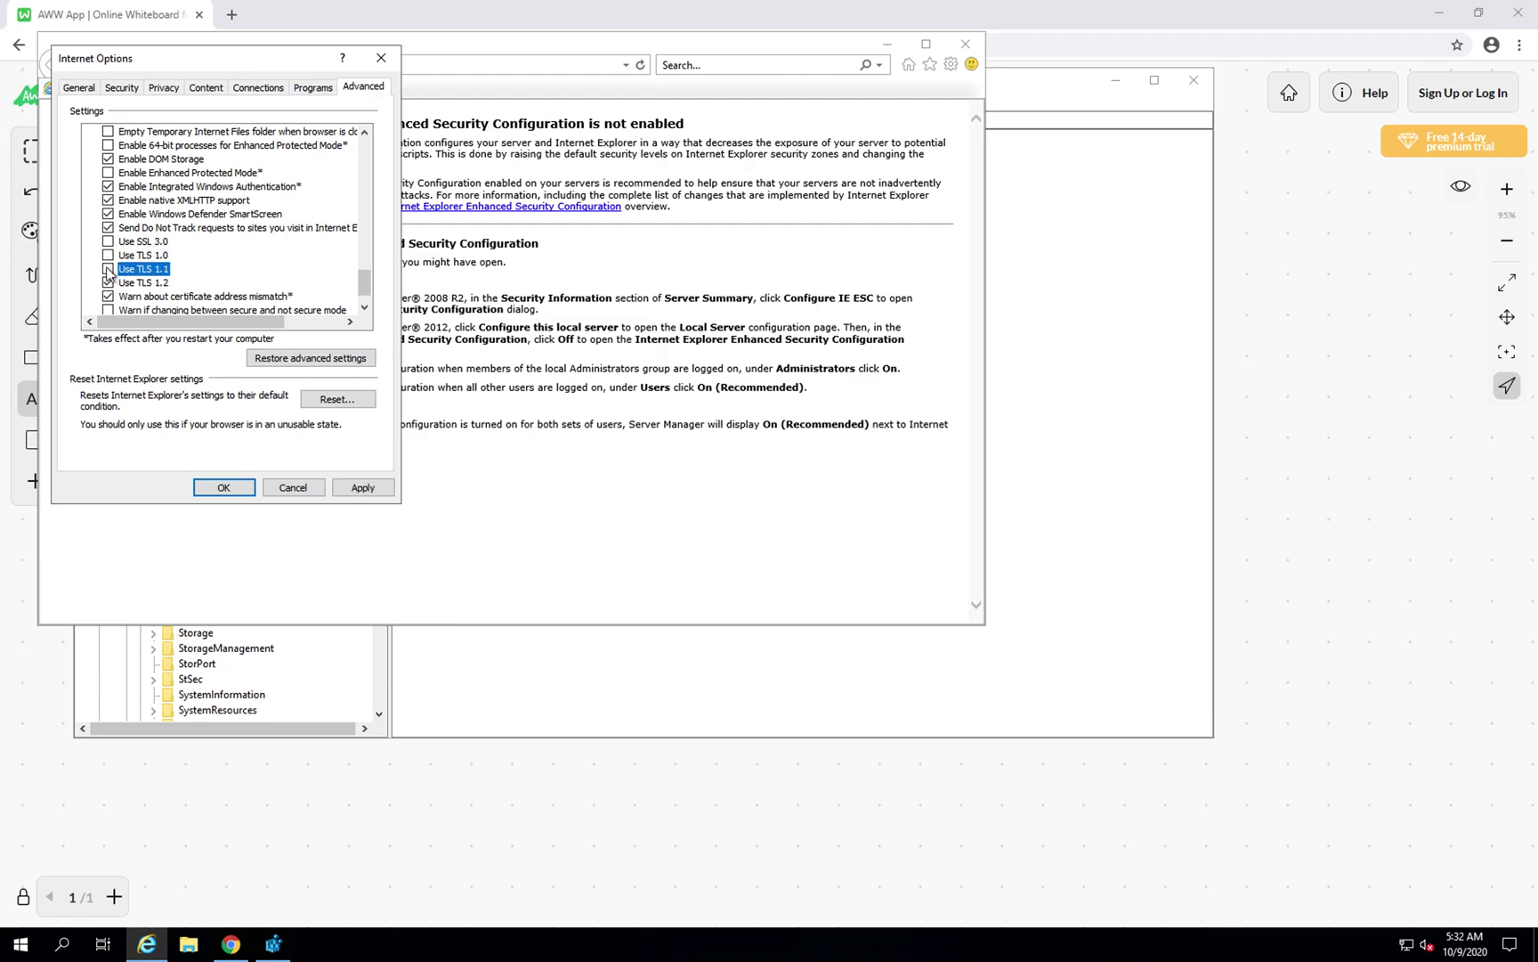
click(358, 489)
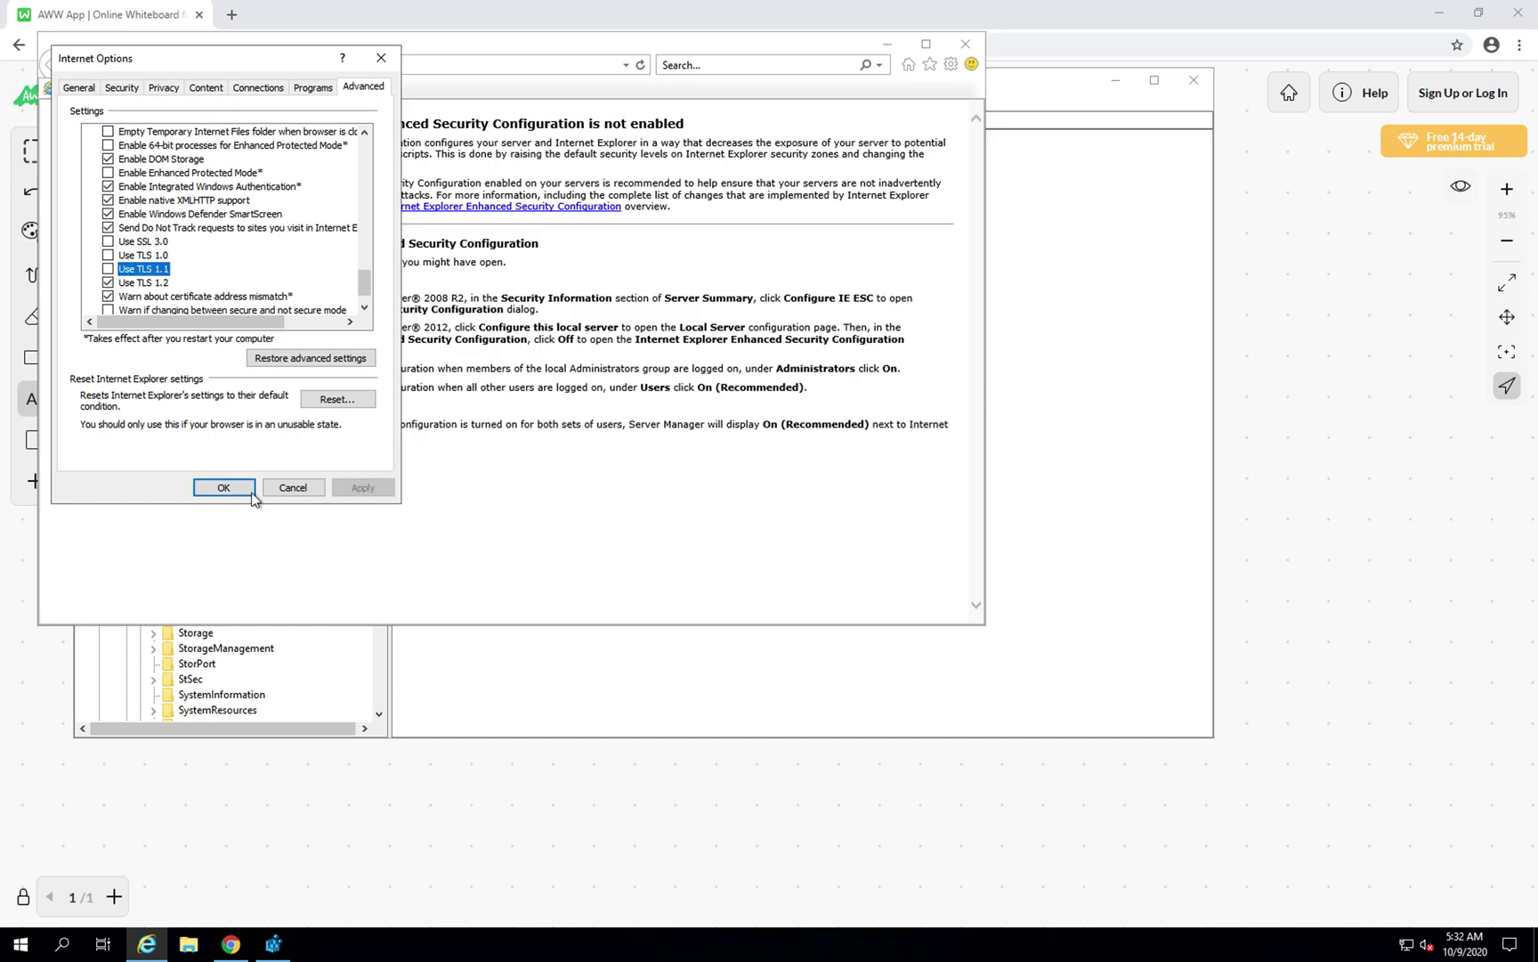